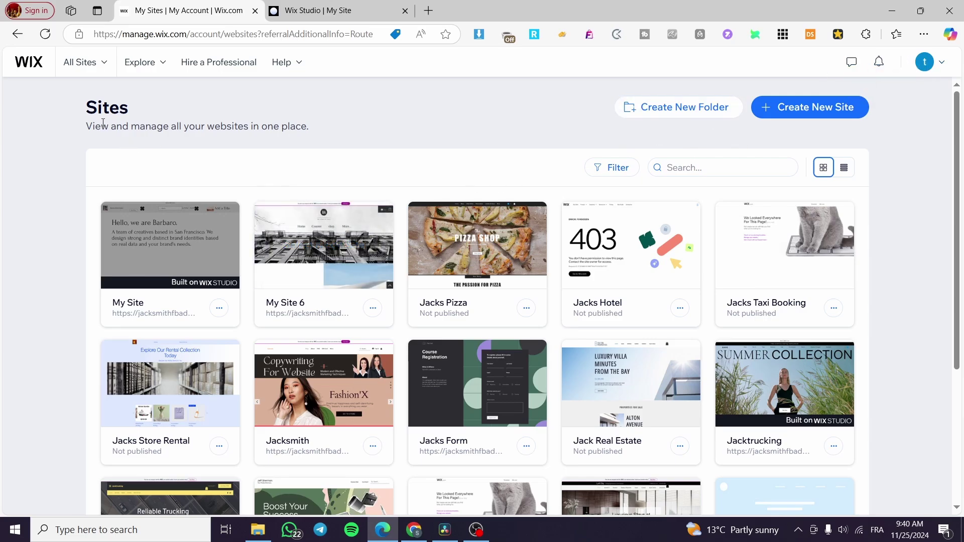
{"action": "scroll", "coordinate": [897, 329], "scroll_direction": "down", "scroll_amount": 3}
{"action": "scroll", "coordinate": [897, 329], "scroll_direction": "up", "scroll_amount": 3}
{"action": "mouse_move", "coordinate": [545, 367]}
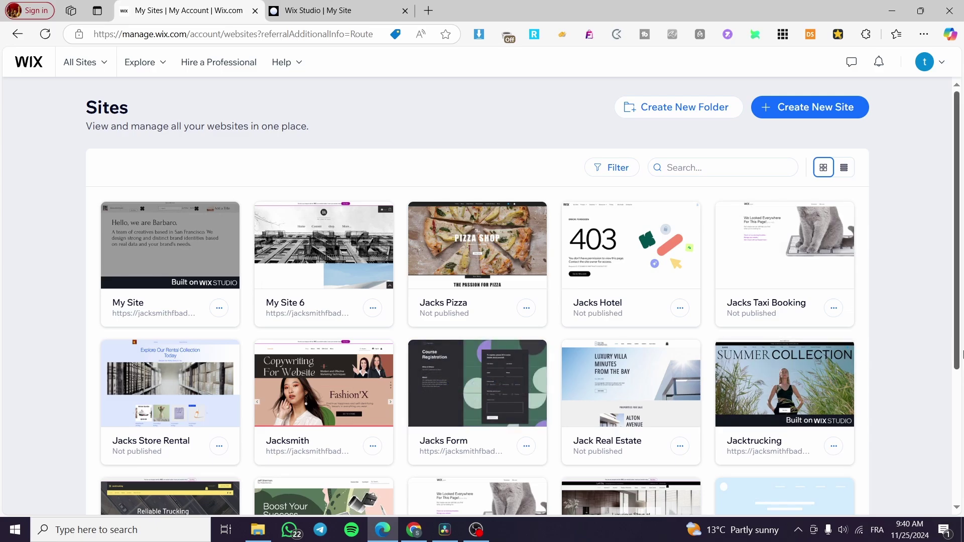
{"action": "mouse_move", "coordinate": [370, 252]}
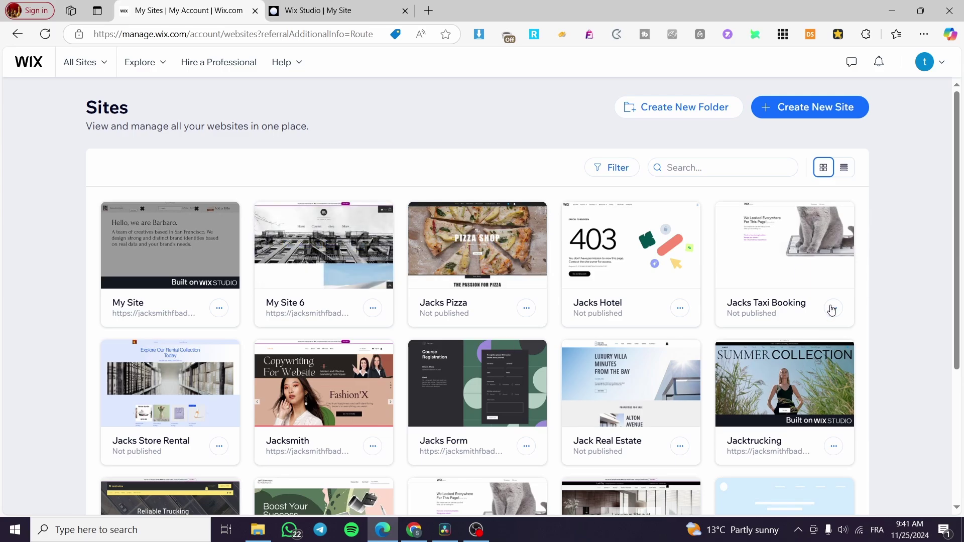
{"action": "mouse_move", "coordinate": [186, 296]}
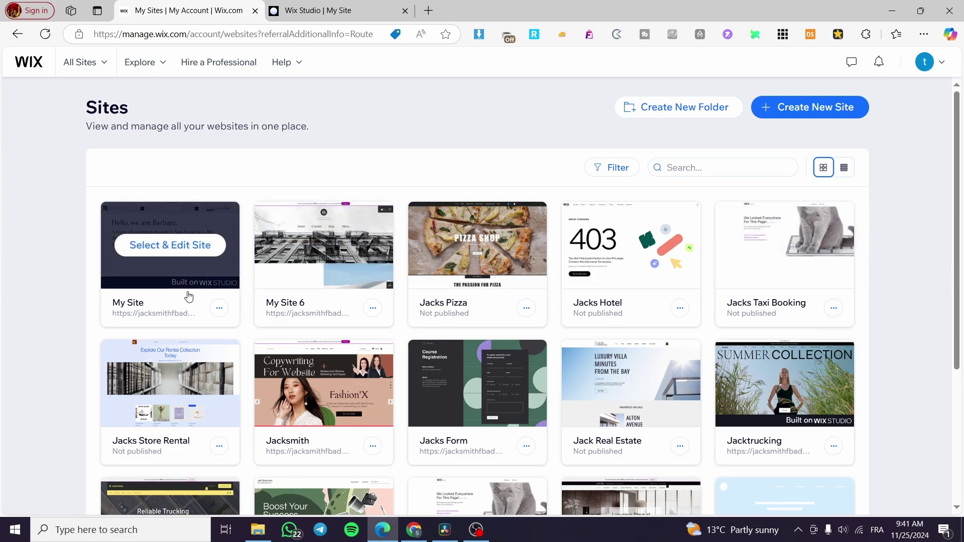
Step: Open the new-site creation page to view its Wix Studio option, and return to the site list
{"action": "left_click", "coordinate": [807, 118]}
{"action": "left_click", "coordinate": [226, 6]}
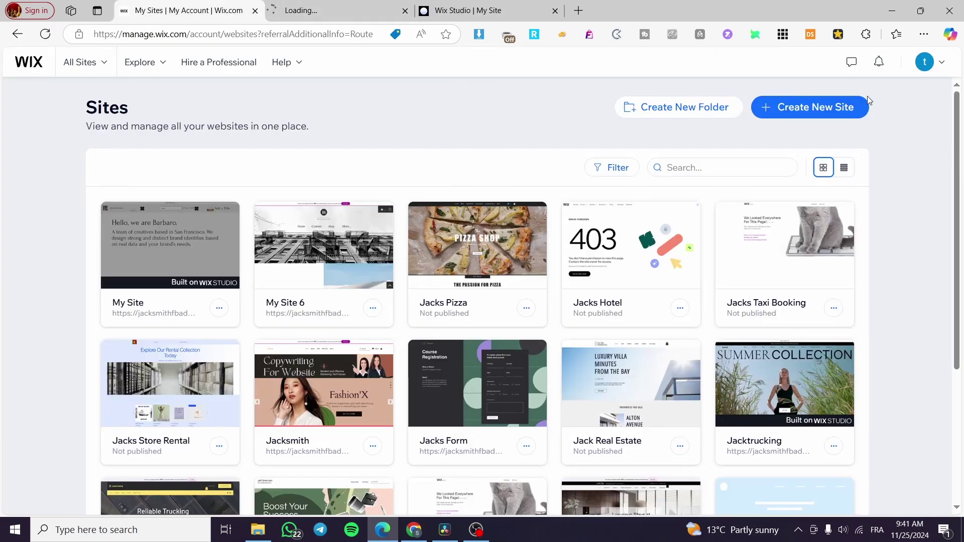
{"action": "left_click", "coordinate": [334, 10]}
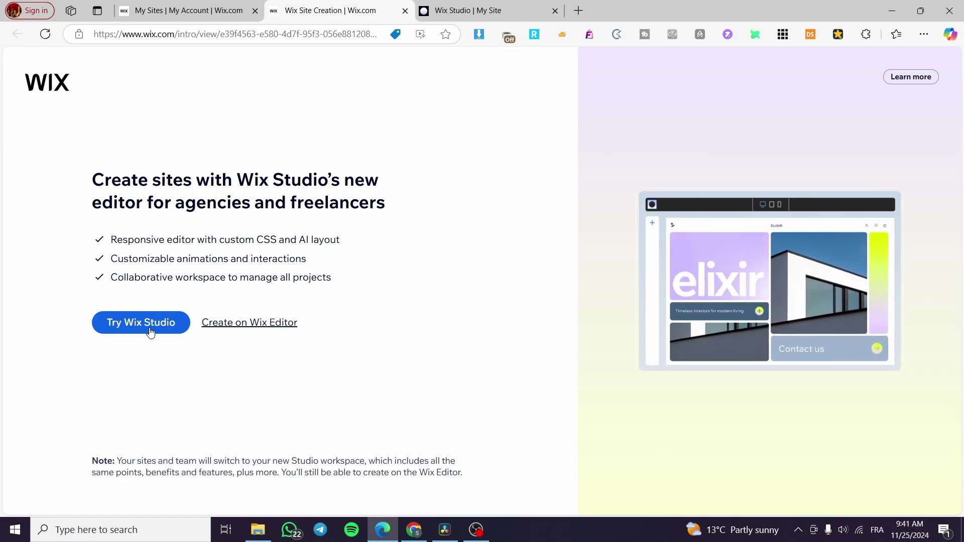
{"action": "left_click", "coordinate": [404, 10]}
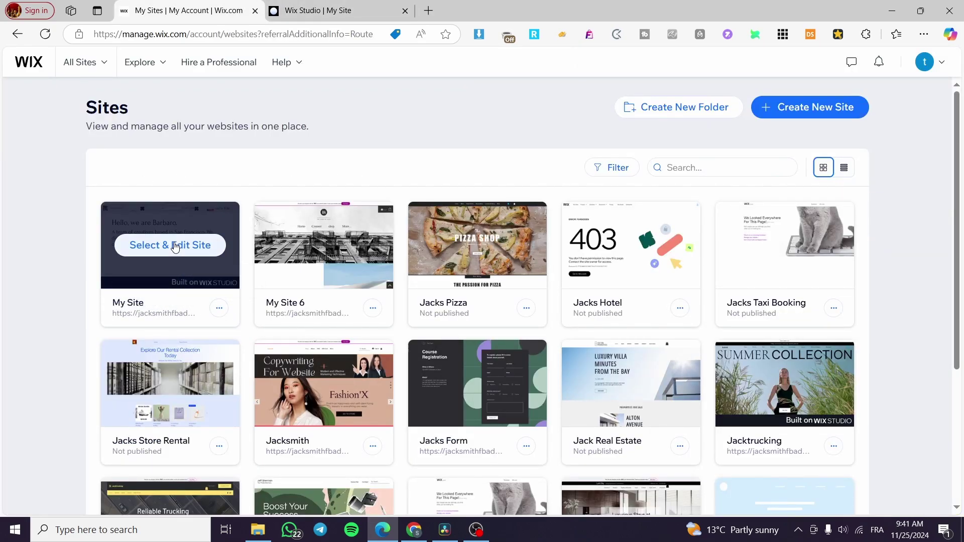
Step: Select My Site from the site list and open it in the Wix Studio editor from its dashboard
{"action": "left_click", "coordinate": [289, 281]}
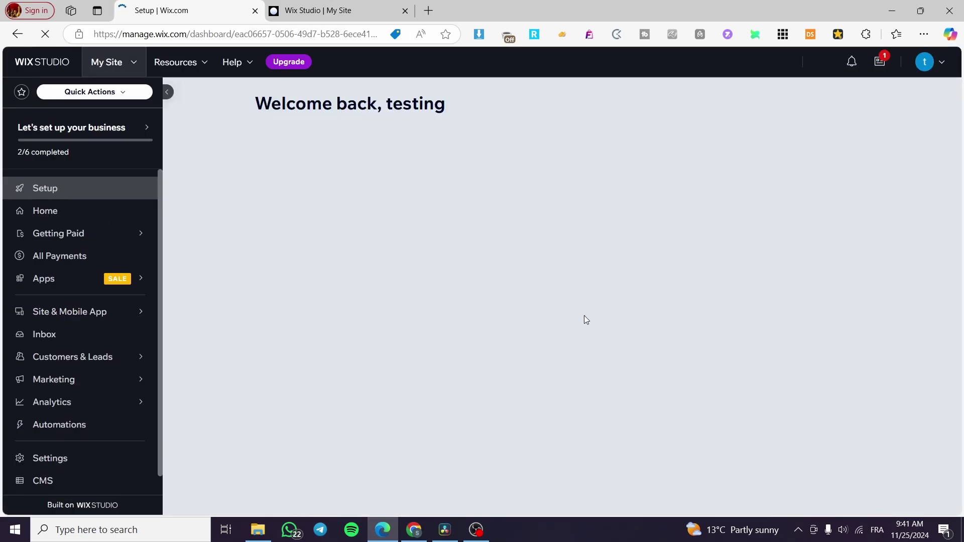
{"action": "mouse_move", "coordinate": [121, 311]}
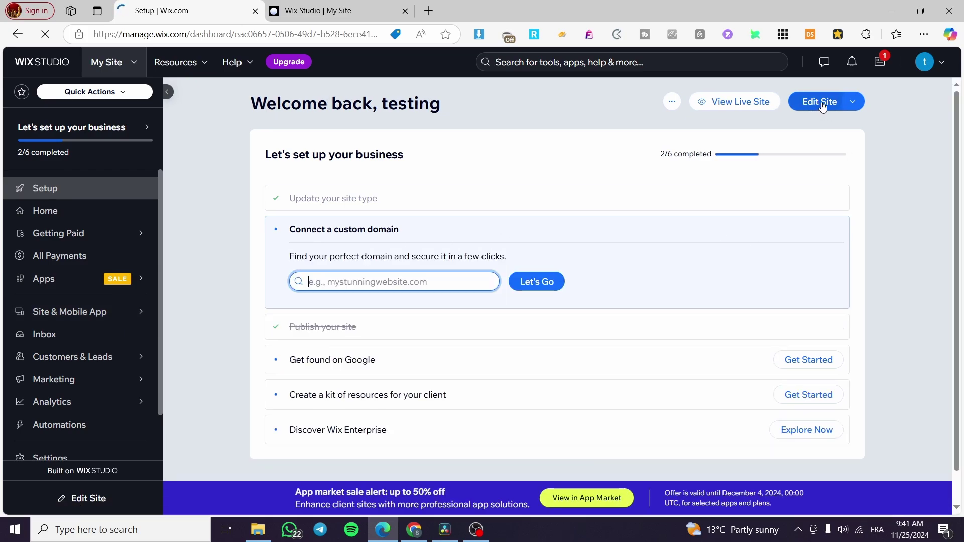
{"action": "left_click", "coordinate": [821, 104]}
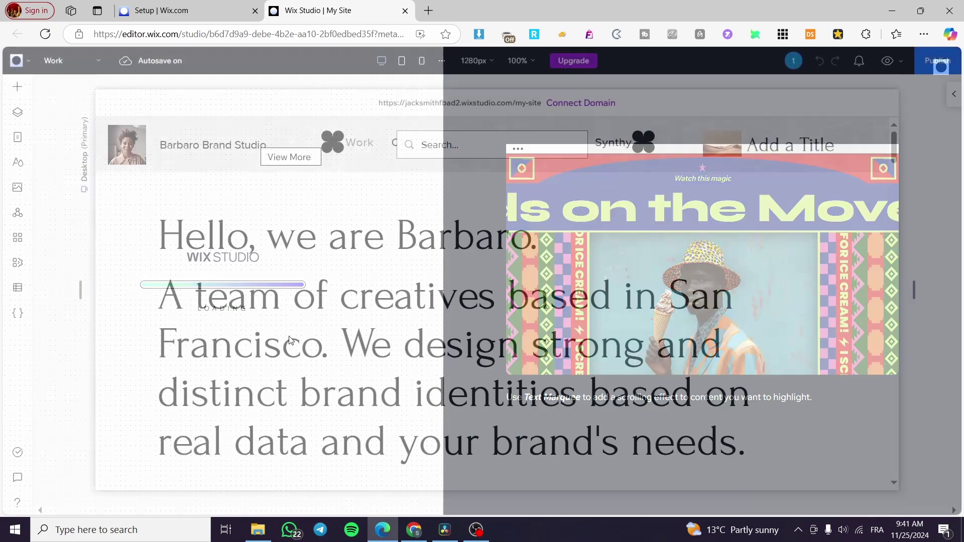
Step: Look over the Work page's existing sections, from the intro text through the blank section to the building photos
{"action": "scroll", "coordinate": [801, 275], "scroll_direction": "down", "scroll_amount": 8}
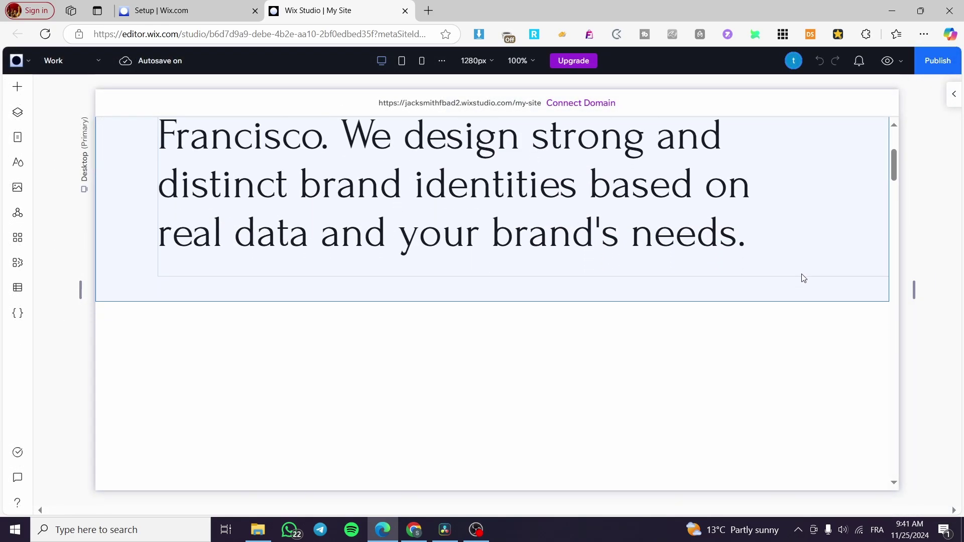
{"action": "scroll", "coordinate": [798, 284], "scroll_direction": "up", "scroll_amount": 8}
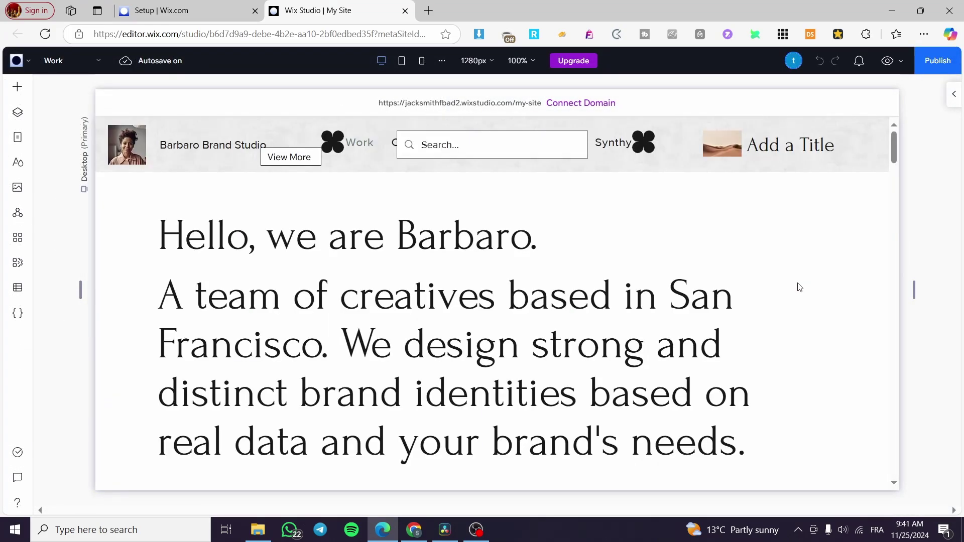
{"action": "scroll", "coordinate": [659, 294], "scroll_direction": "down", "scroll_amount": 6}
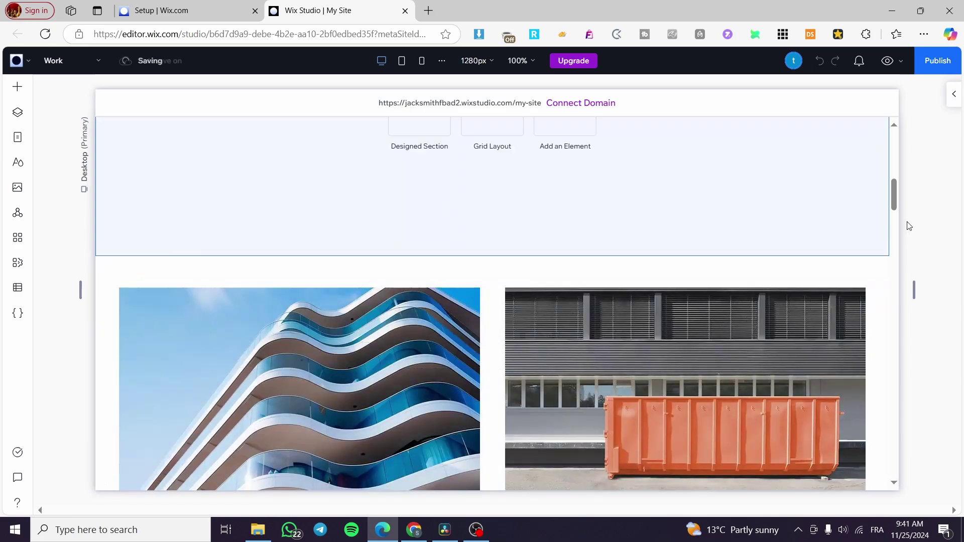
{"action": "scroll", "coordinate": [837, 280], "scroll_direction": "up", "scroll_amount": 6}
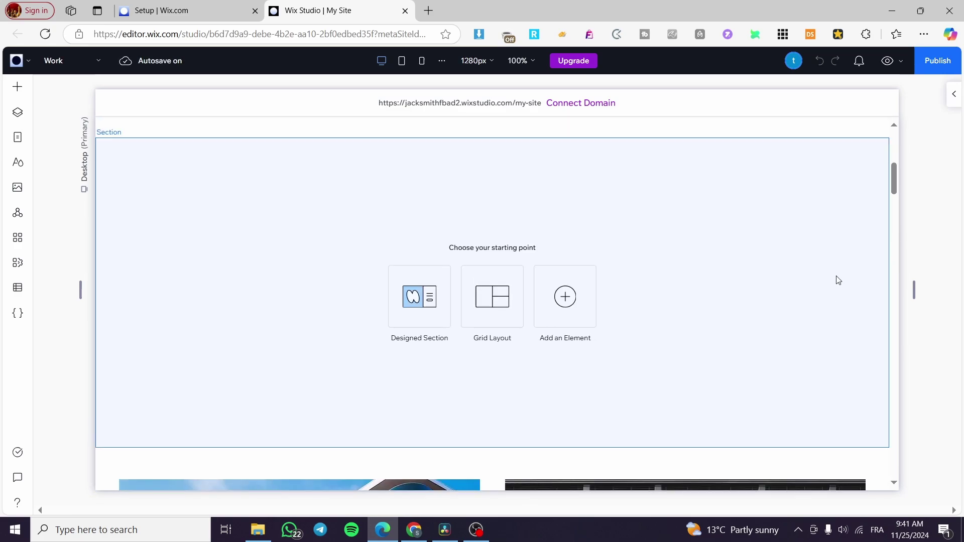
{"action": "left_click", "coordinate": [649, 398]}
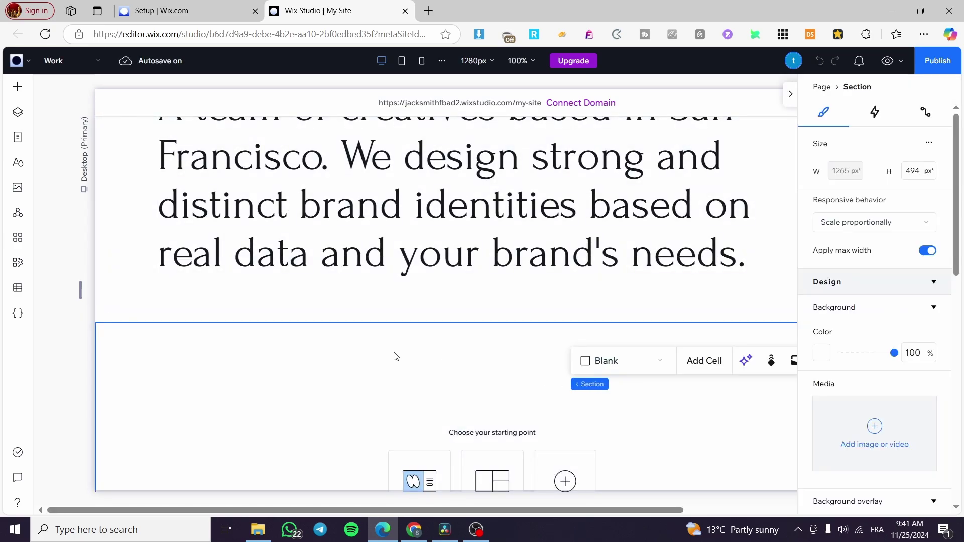
{"action": "scroll", "coordinate": [386, 274], "scroll_direction": "down", "scroll_amount": 3}
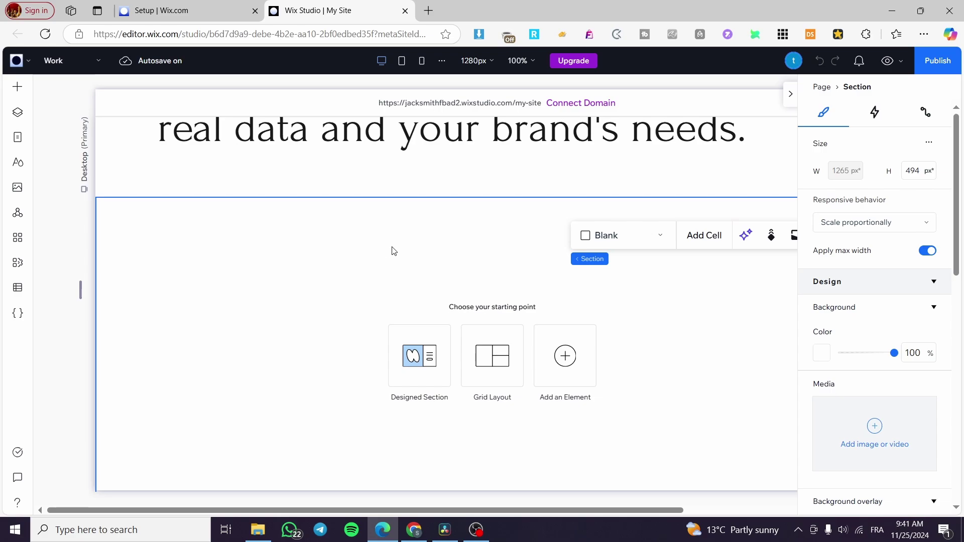
{"action": "left_click", "coordinate": [489, 199]}
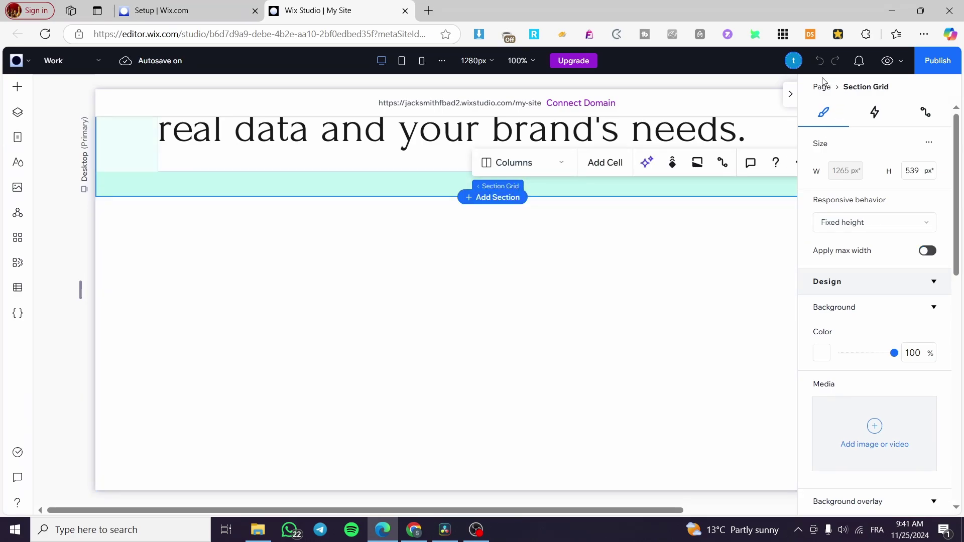
{"action": "left_click", "coordinate": [790, 94]}
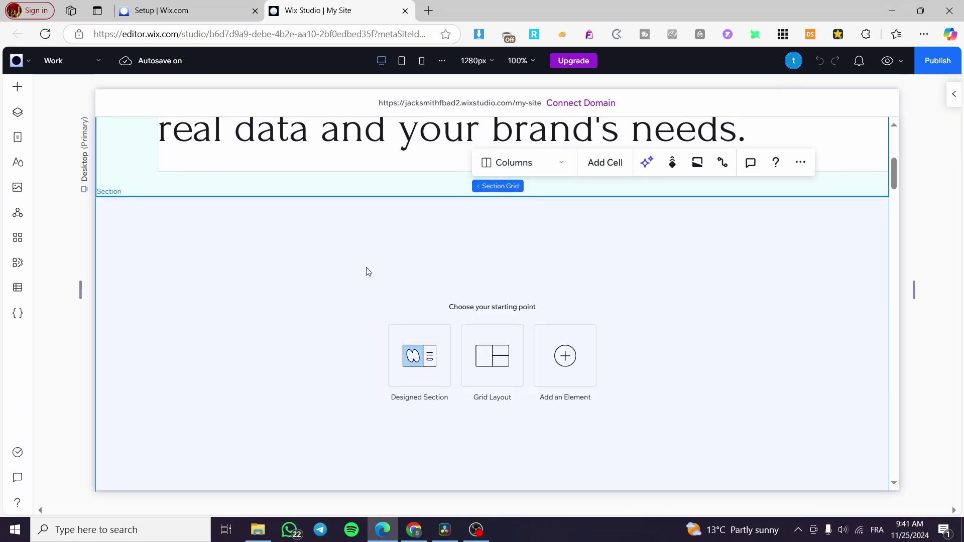
{"action": "scroll", "coordinate": [301, 280], "scroll_direction": "down", "scroll_amount": 3}
{"action": "scroll", "coordinate": [535, 338], "scroll_direction": "up", "scroll_amount": 3}
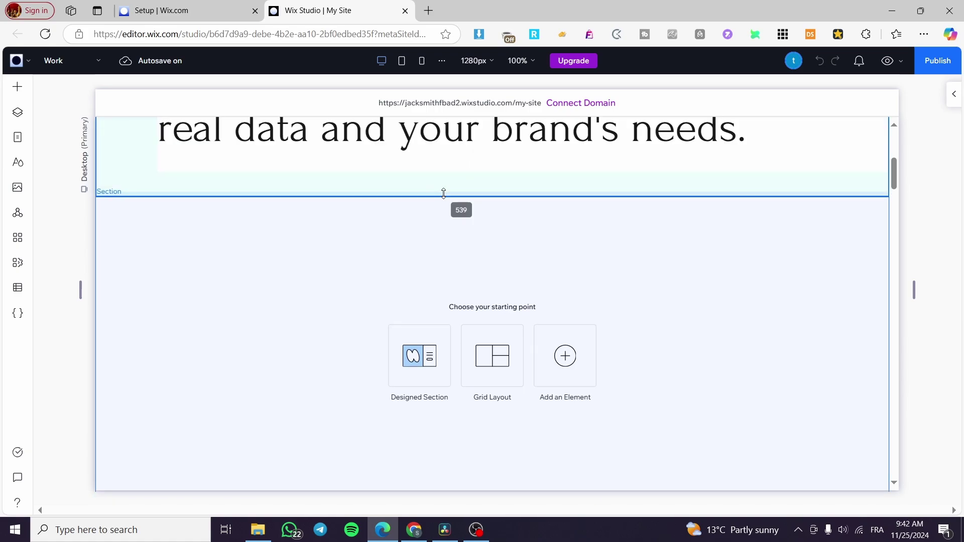
Step: Add a blank section directly below the intro text section
{"action": "left_click", "coordinate": [501, 201]}
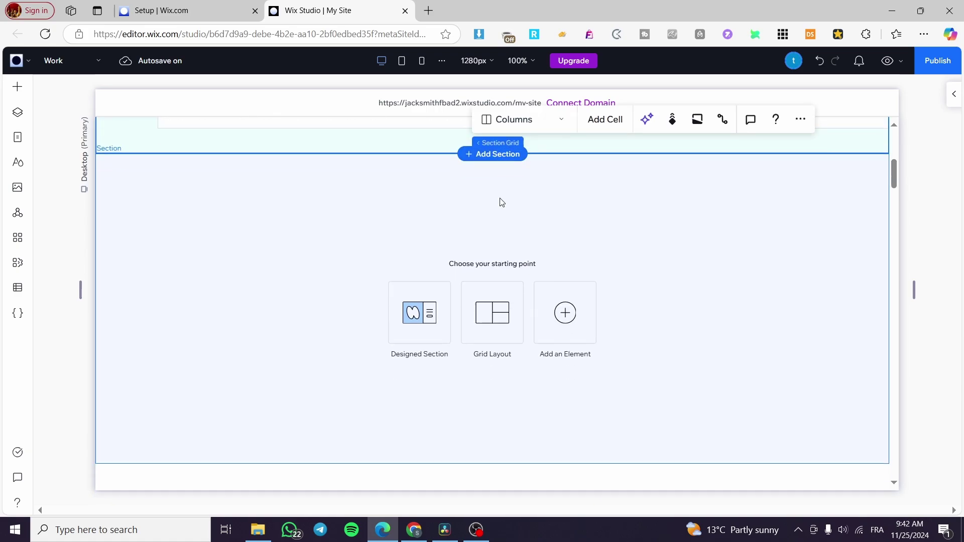
{"action": "scroll", "coordinate": [553, 290], "scroll_direction": "down", "scroll_amount": 5}
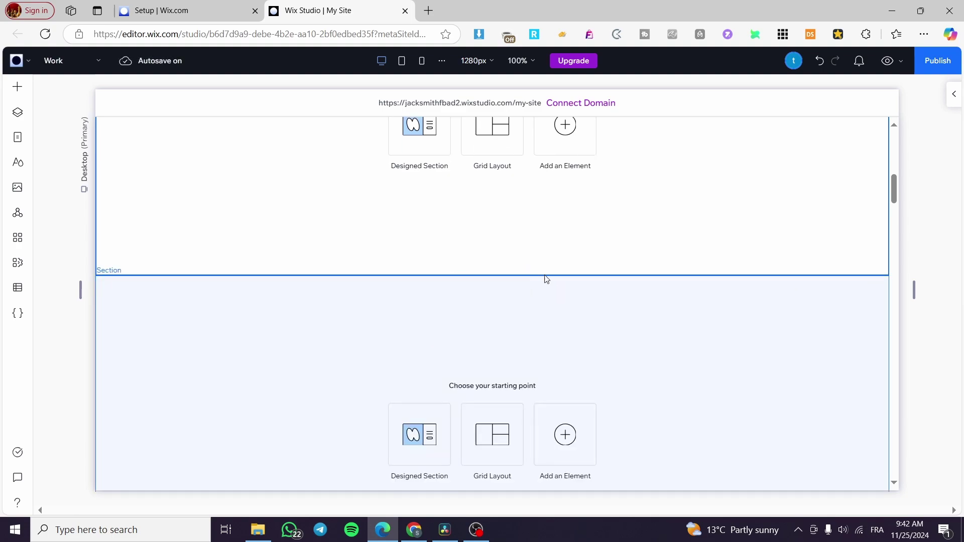
{"action": "scroll", "coordinate": [474, 220], "scroll_direction": "up", "scroll_amount": 5}
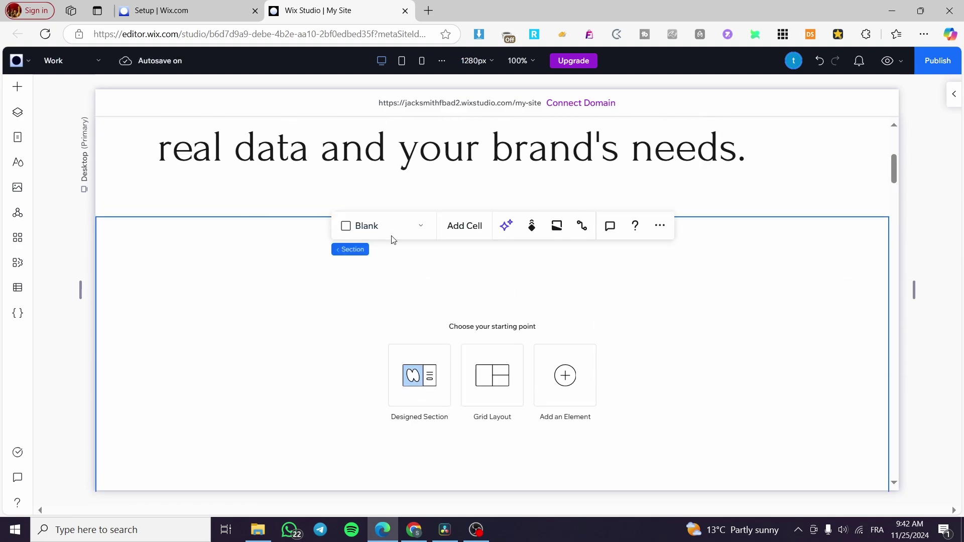
Step: Set the background of the blank section below the intro text to the dark green theme color #567F43
{"action": "left_click", "coordinate": [394, 227]}
{"action": "left_click", "coordinate": [395, 227]}
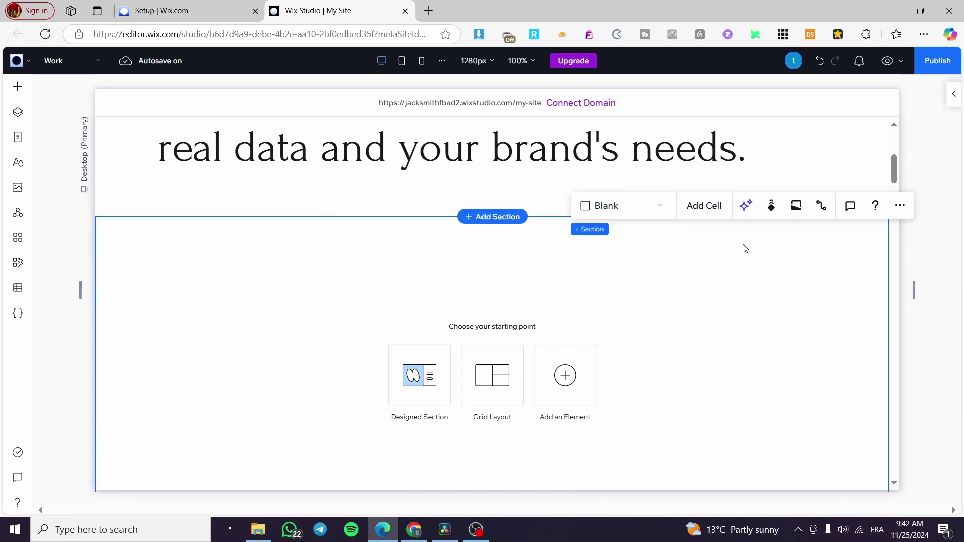
{"action": "left_click", "coordinate": [954, 94]}
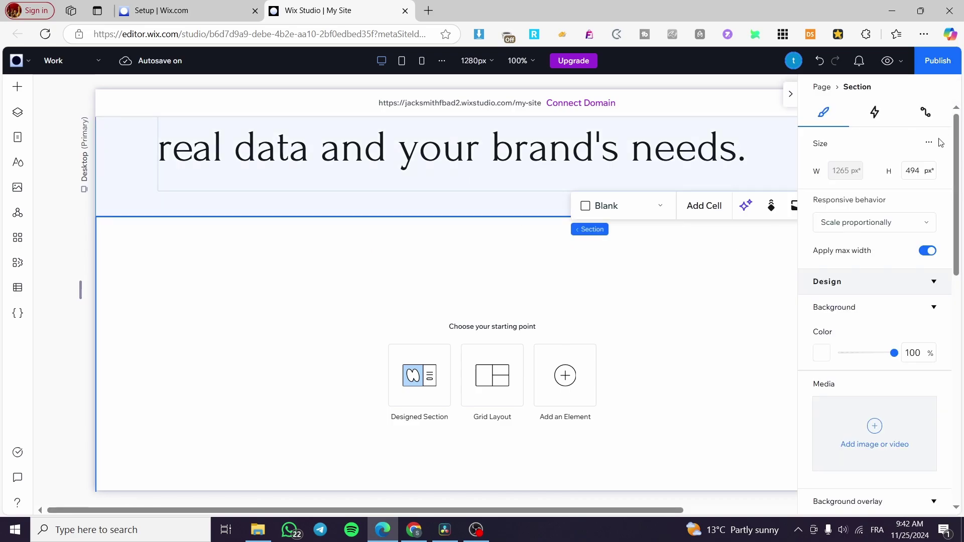
{"action": "left_click", "coordinate": [828, 358]}
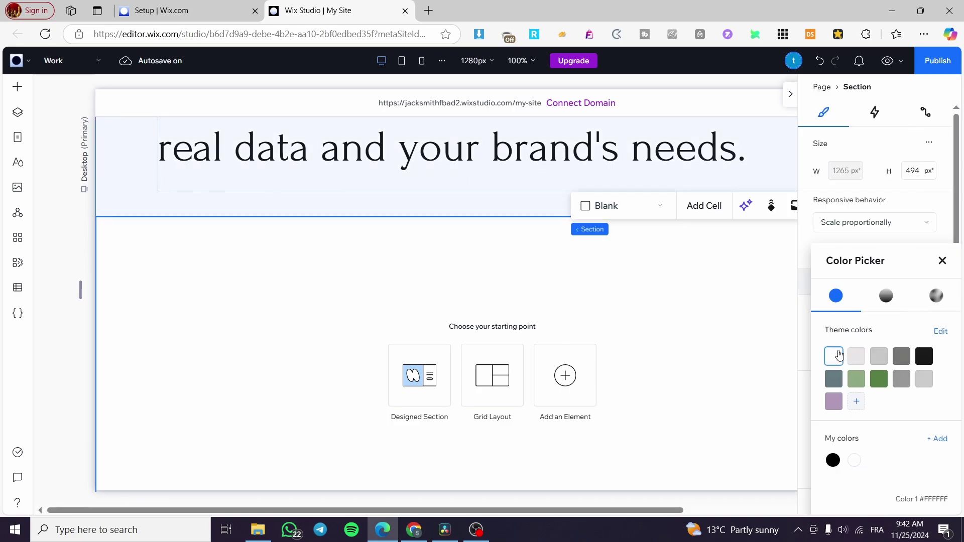
{"action": "left_click", "coordinate": [878, 379]}
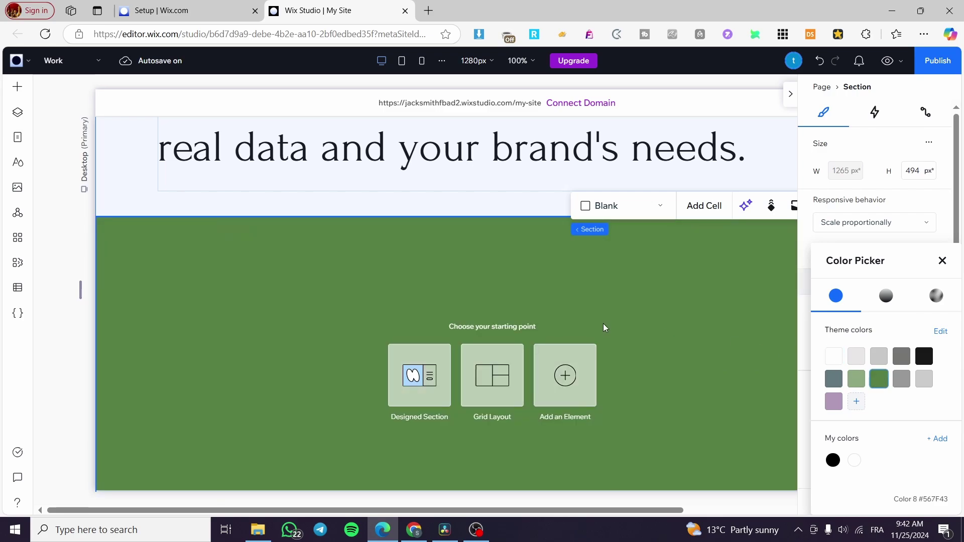
{"action": "left_click", "coordinate": [308, 301]}
Step: Add a blank section above the building photos and set its background to the grey-blue theme color #63787E
{"action": "scroll", "coordinate": [308, 299], "scroll_direction": "down", "scroll_amount": 5}
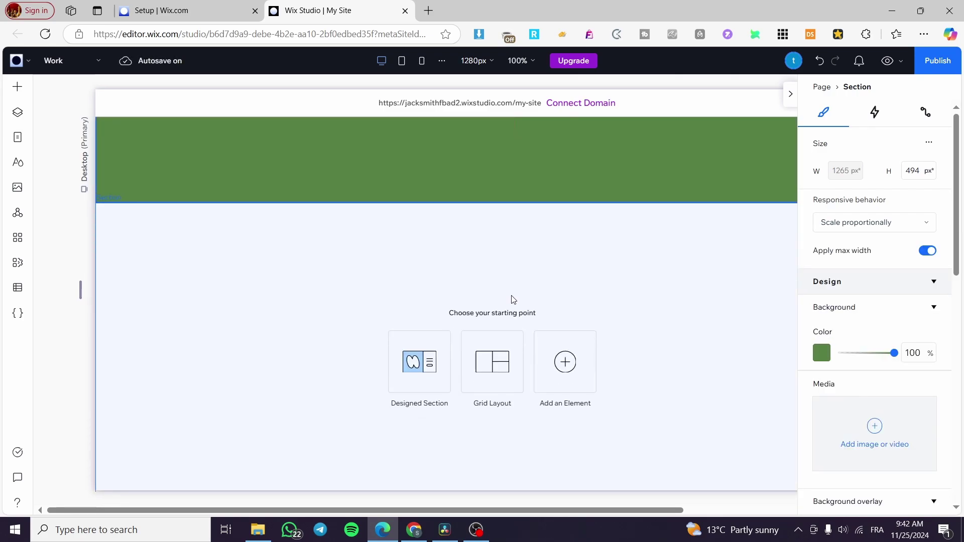
{"action": "scroll", "coordinate": [513, 300], "scroll_direction": "down", "scroll_amount": 5}
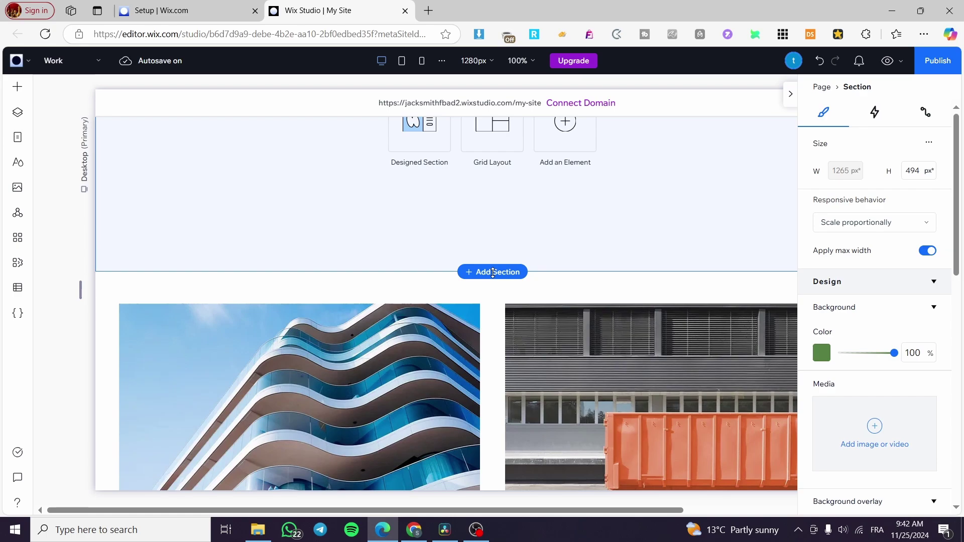
{"action": "left_click", "coordinate": [492, 272]}
{"action": "left_click", "coordinate": [821, 353]}
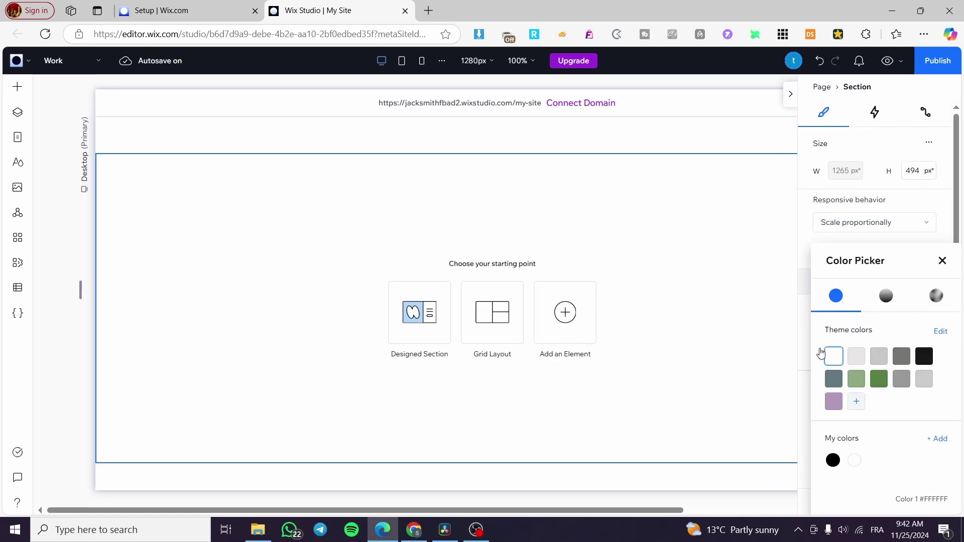
{"action": "left_click", "coordinate": [833, 380]}
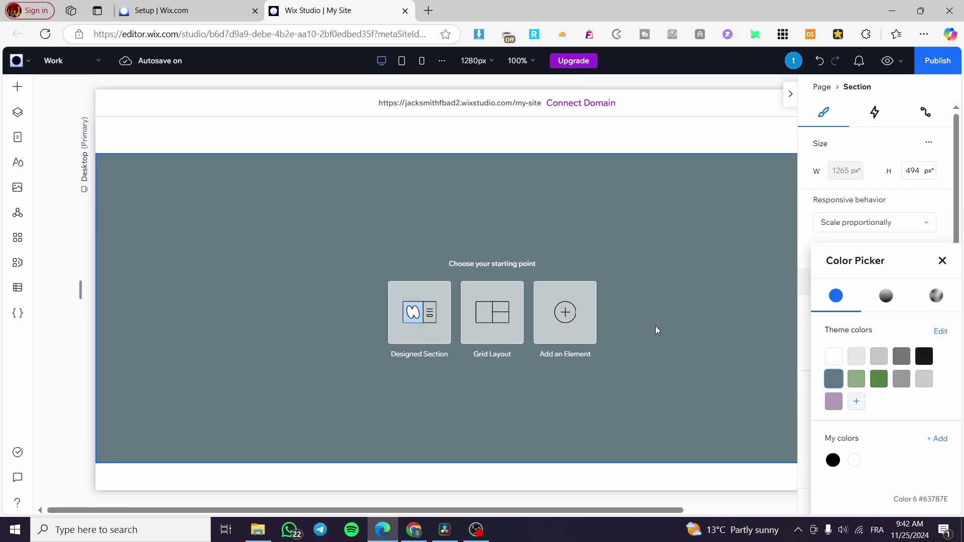
{"action": "left_click", "coordinate": [600, 188]}
{"action": "left_click", "coordinate": [791, 94]}
Step: Enable advanced size settings for the white blank section between the green and grey-blue sections
{"action": "scroll", "coordinate": [484, 279], "scroll_direction": "up", "scroll_amount": 3}
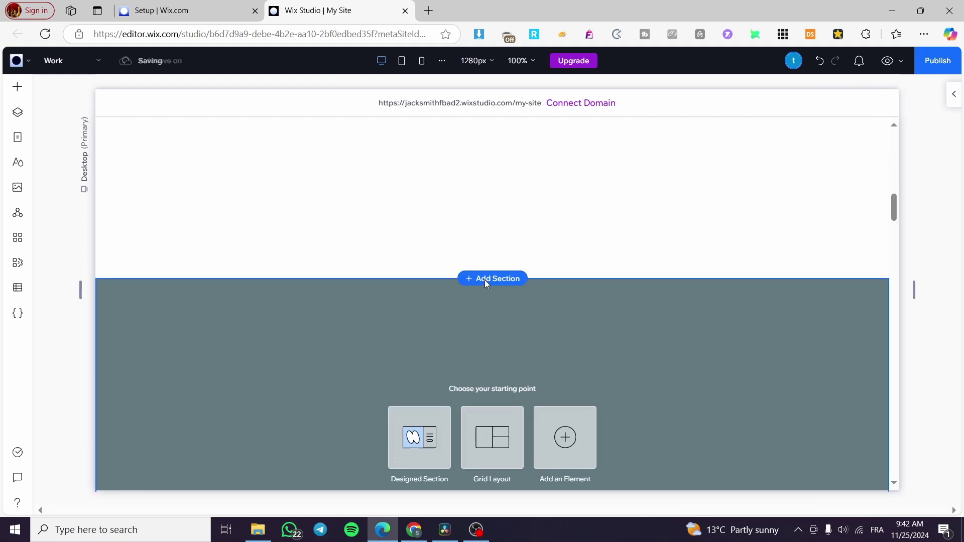
{"action": "left_click", "coordinate": [484, 279]}
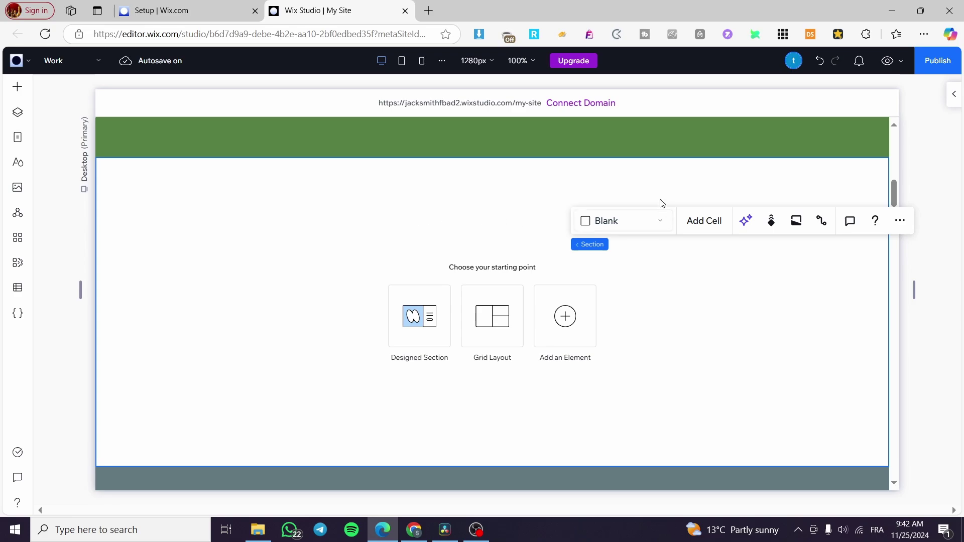
{"action": "left_click", "coordinate": [954, 94]}
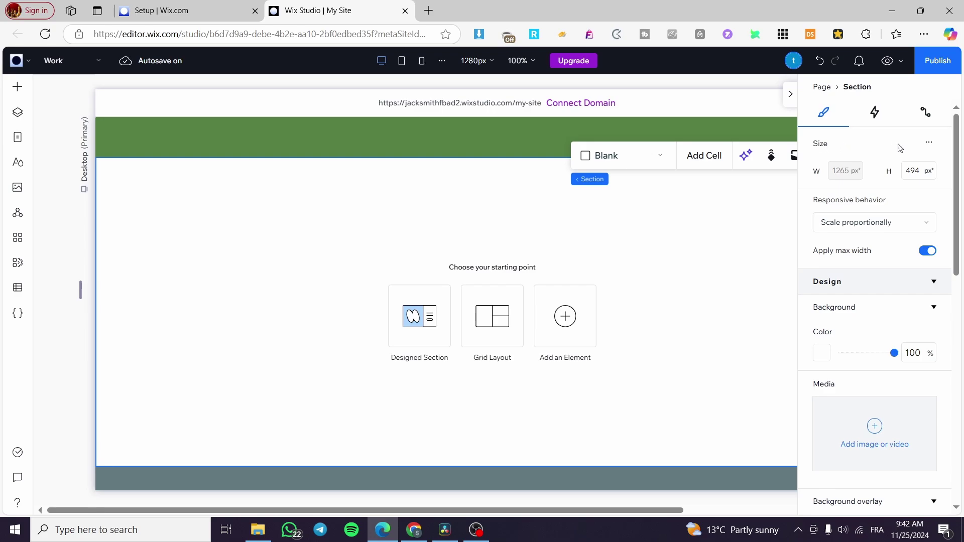
{"action": "left_click", "coordinate": [932, 145]}
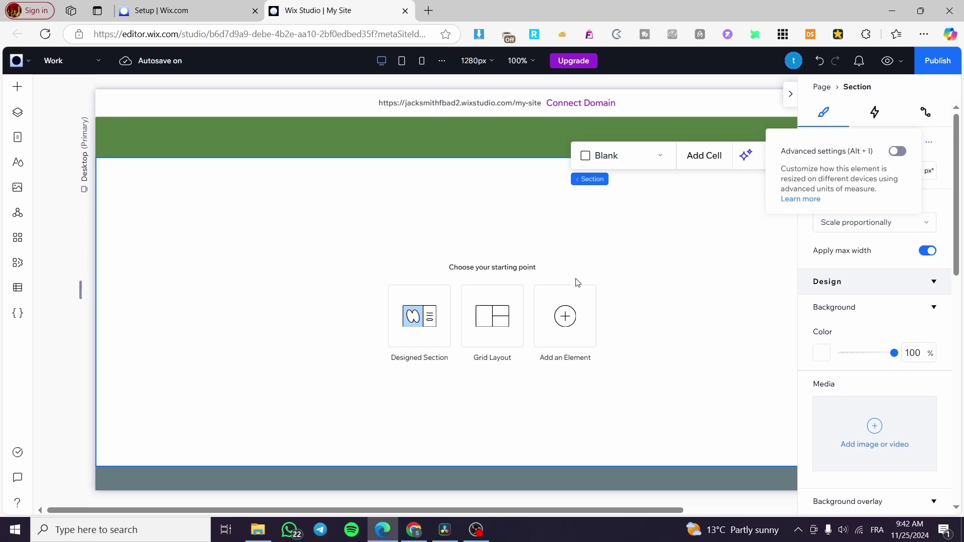
{"action": "key", "text": "alt+i"}
{"action": "left_click", "coordinate": [949, 145]}
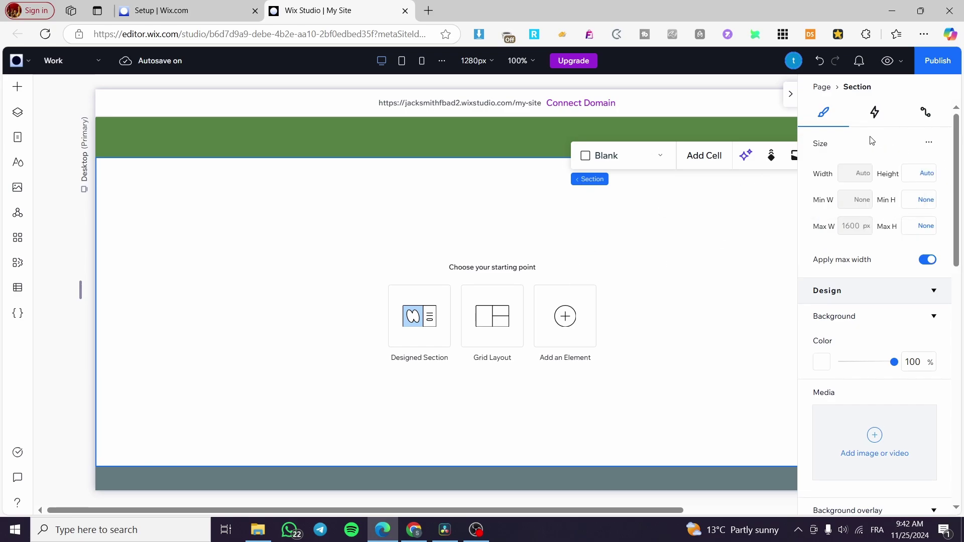
Step: Set the white section's height to 300 vh
{"action": "left_click", "coordinate": [913, 173]}
{"action": "type", "text": "300"}
{"action": "key", "text": "Return"}
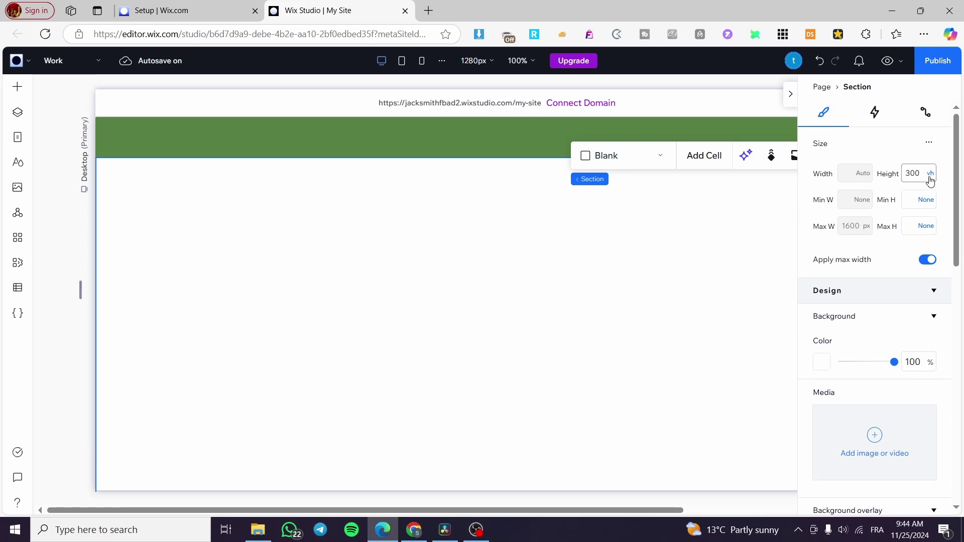
Step: Apply the advanced CSS grid to the white section and choose the 1x3 layout
{"action": "scroll", "coordinate": [911, 261], "scroll_direction": "down", "scroll_amount": 3}
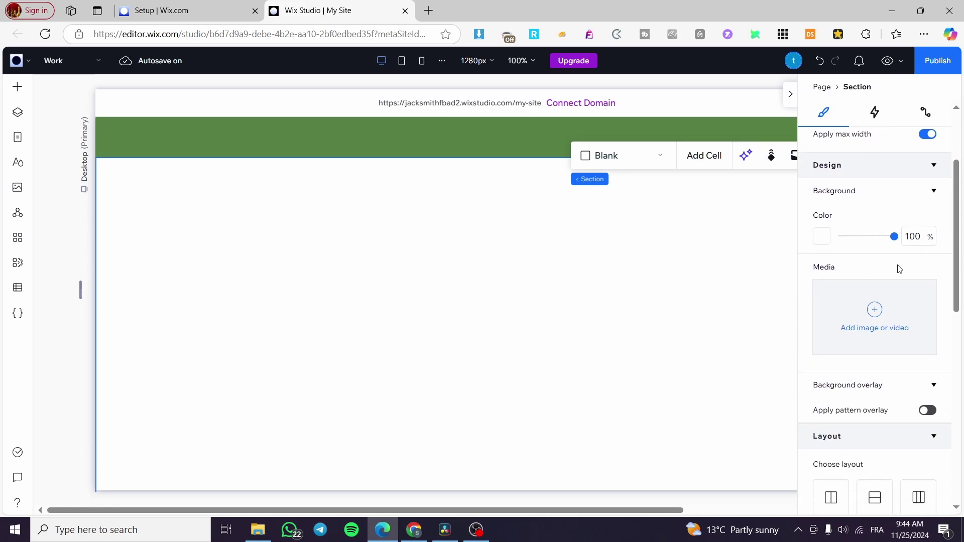
{"action": "scroll", "coordinate": [637, 372], "scroll_direction": "down", "scroll_amount": 1}
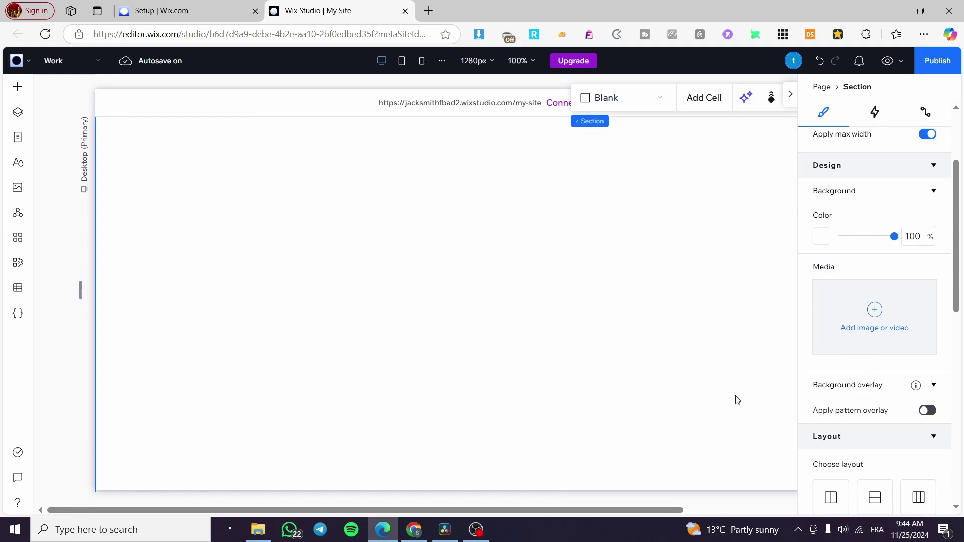
{"action": "scroll", "coordinate": [884, 361], "scroll_direction": "down", "scroll_amount": 3}
{"action": "left_click", "coordinate": [933, 310]}
{"action": "left_click", "coordinate": [934, 311]}
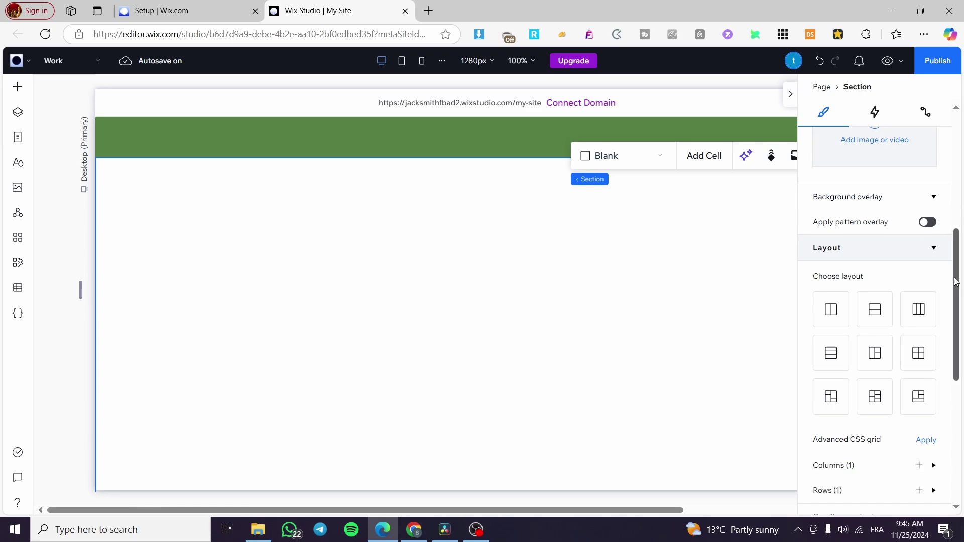
{"action": "scroll", "coordinate": [899, 268], "scroll_direction": "down", "scroll_amount": 1}
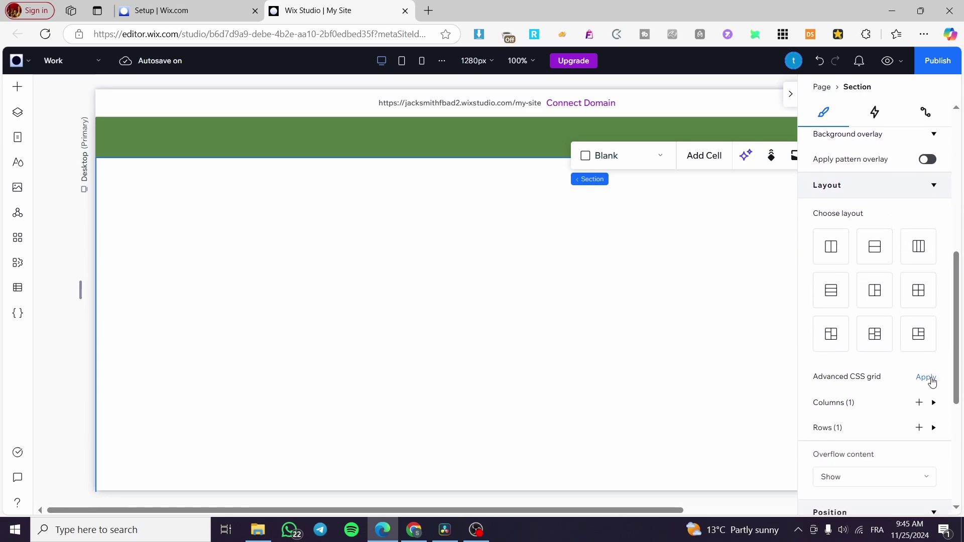
{"action": "left_click", "coordinate": [925, 377]}
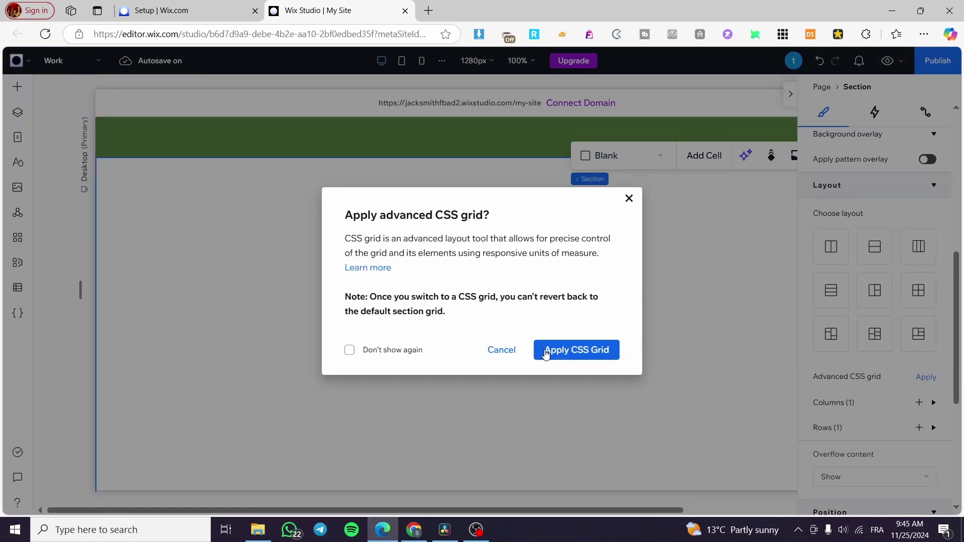
{"action": "key", "text": "Return"}
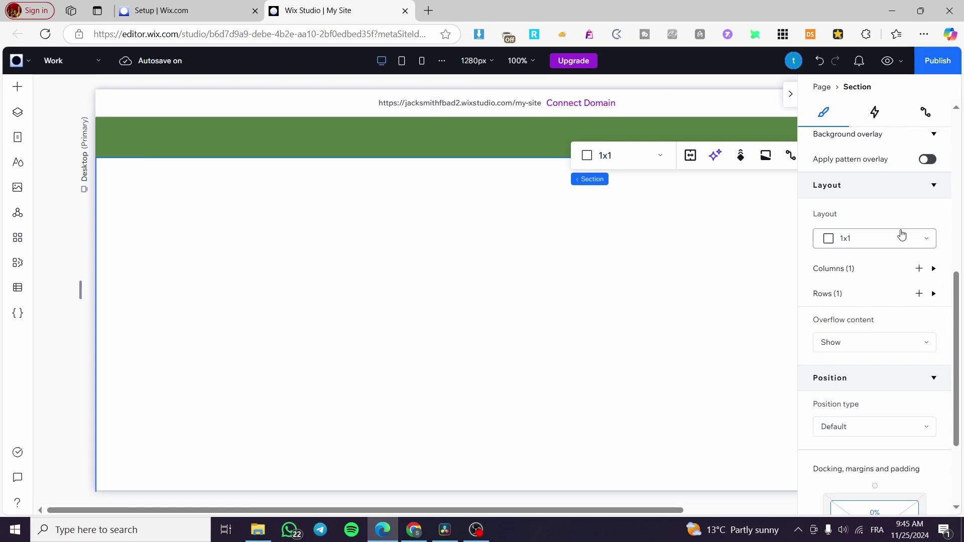
{"action": "left_click", "coordinate": [853, 232]}
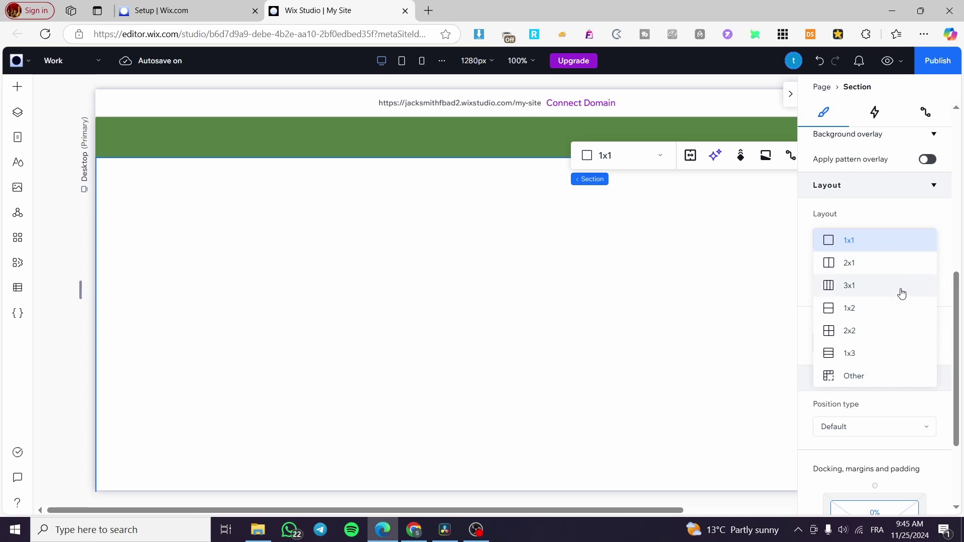
{"action": "left_click", "coordinate": [849, 353]}
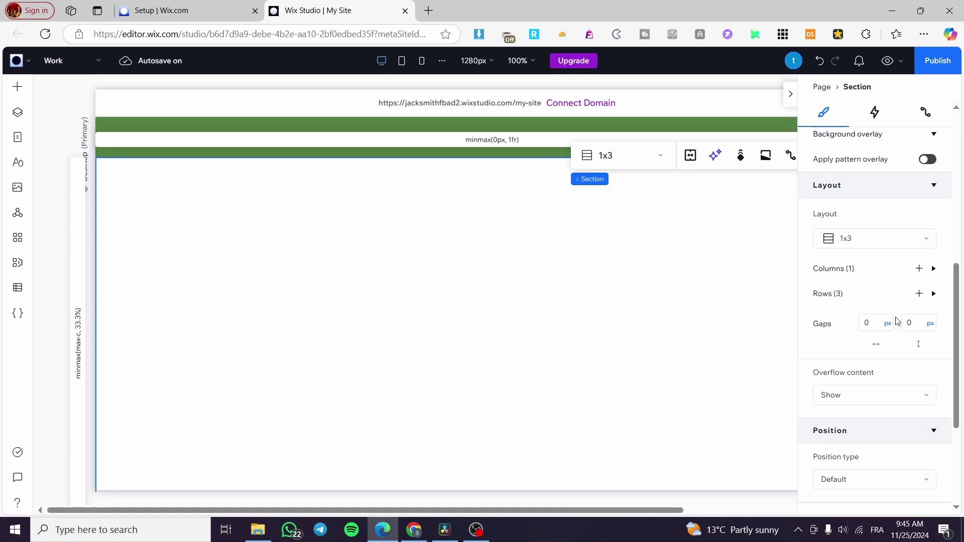
Step: Set the height of each of the three rows in the white section's grid to 100 vh
{"action": "scroll", "coordinate": [928, 306], "scroll_direction": "up", "scroll_amount": 3}
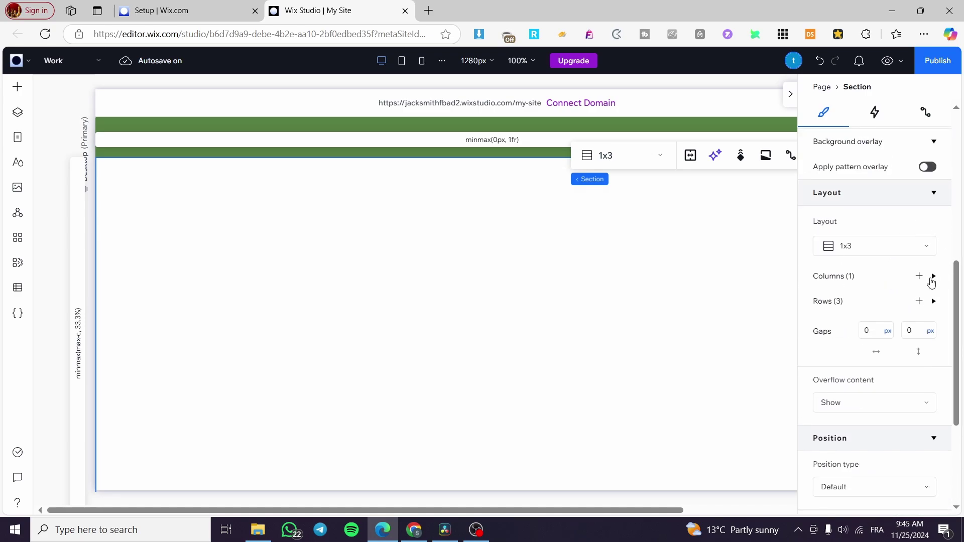
{"action": "left_click", "coordinate": [933, 277]}
{"action": "left_click", "coordinate": [933, 277]}
{"action": "left_click", "coordinate": [933, 301]}
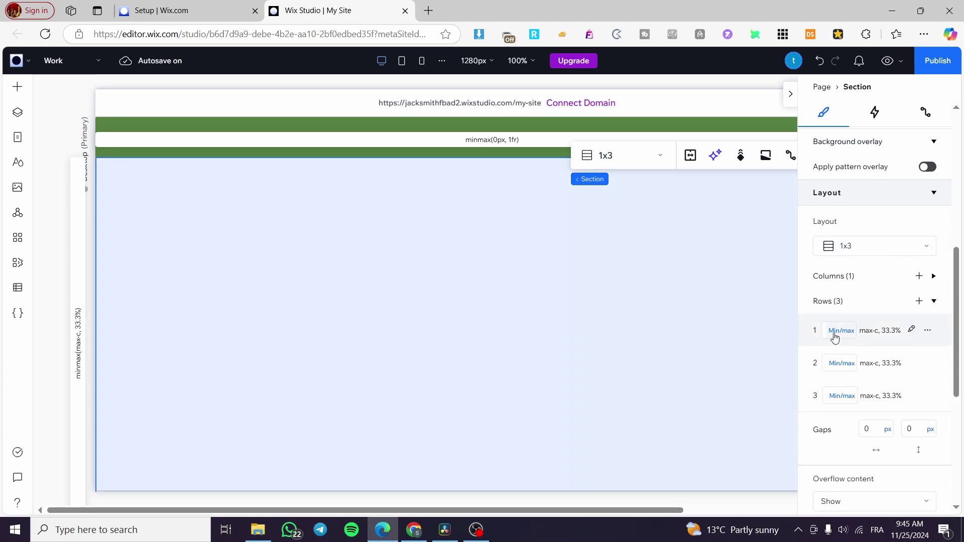
{"action": "left_click", "coordinate": [840, 331]}
{"action": "left_click", "coordinate": [823, 337]}
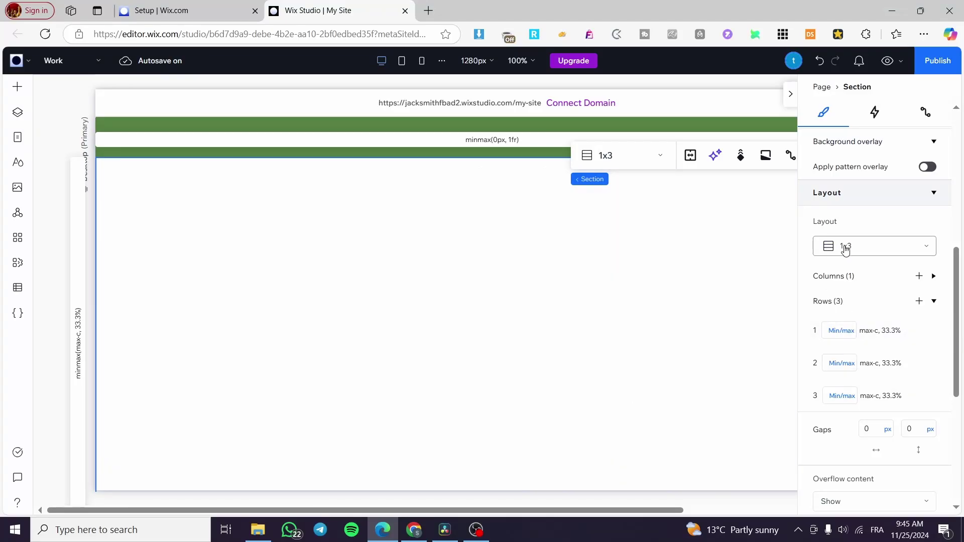
{"action": "left_click", "coordinate": [843, 333]}
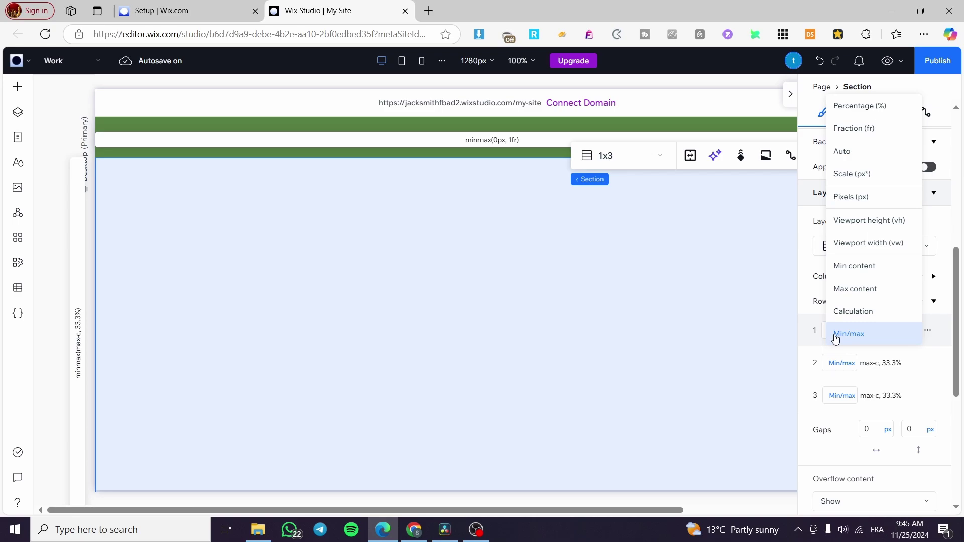
{"action": "left_click", "coordinate": [869, 227]}
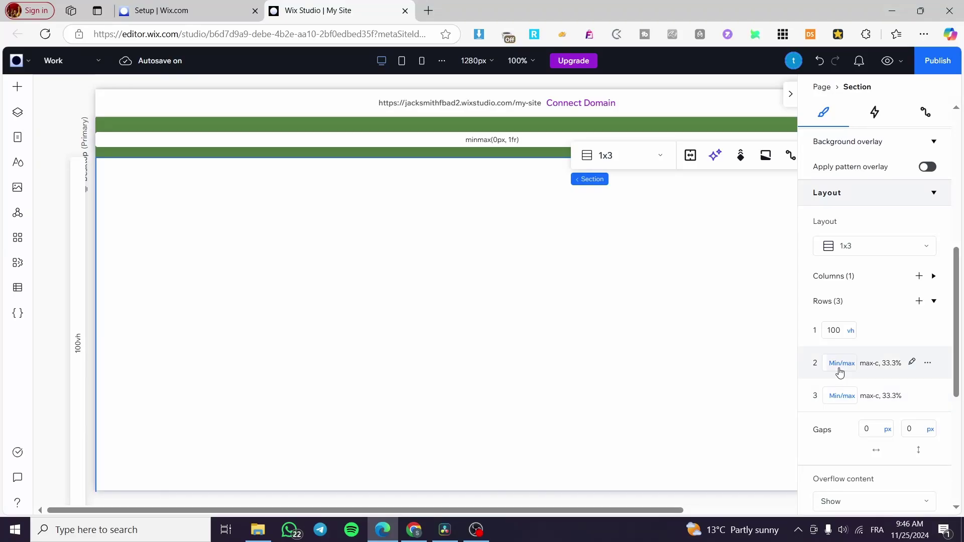
{"action": "left_click", "coordinate": [840, 370]}
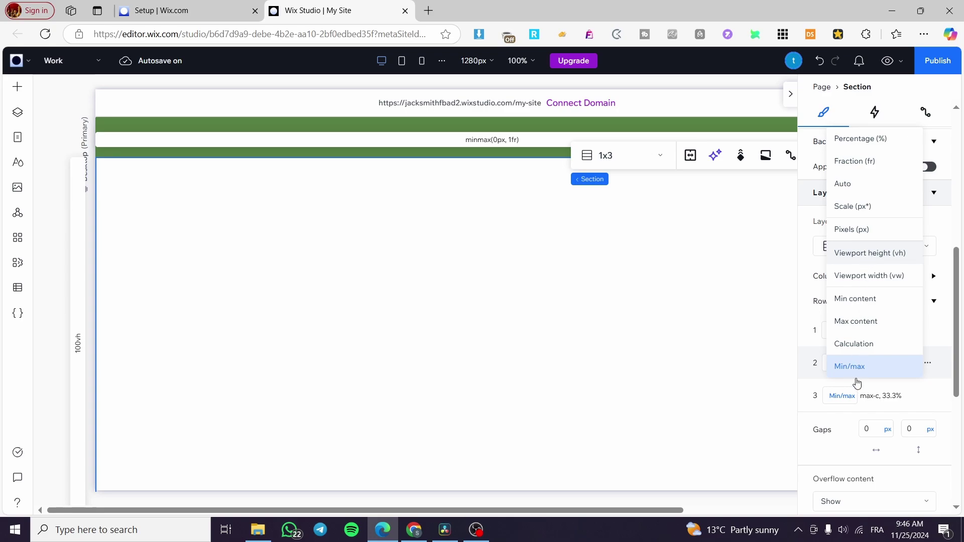
{"action": "left_click", "coordinate": [844, 404]}
{"action": "left_click", "coordinate": [843, 399]}
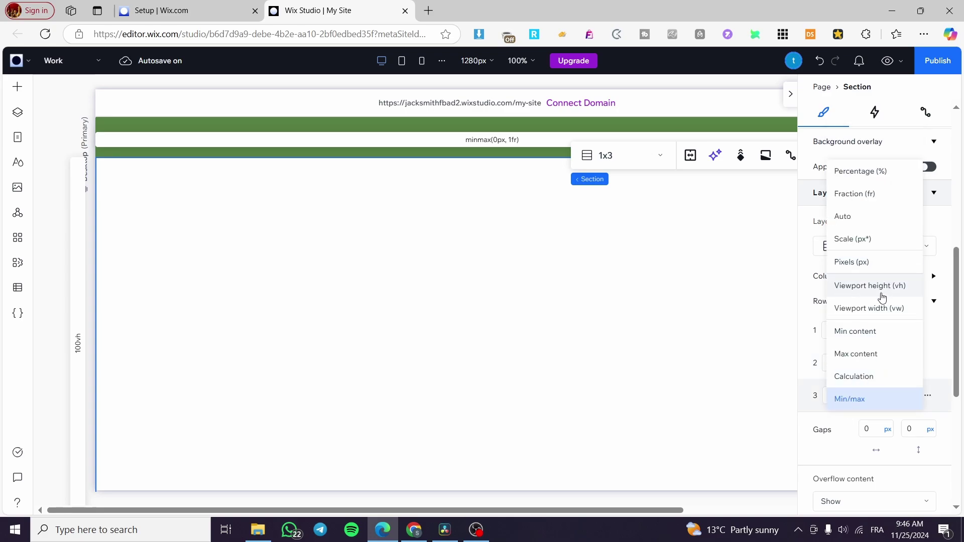
{"action": "left_click", "coordinate": [835, 287]}
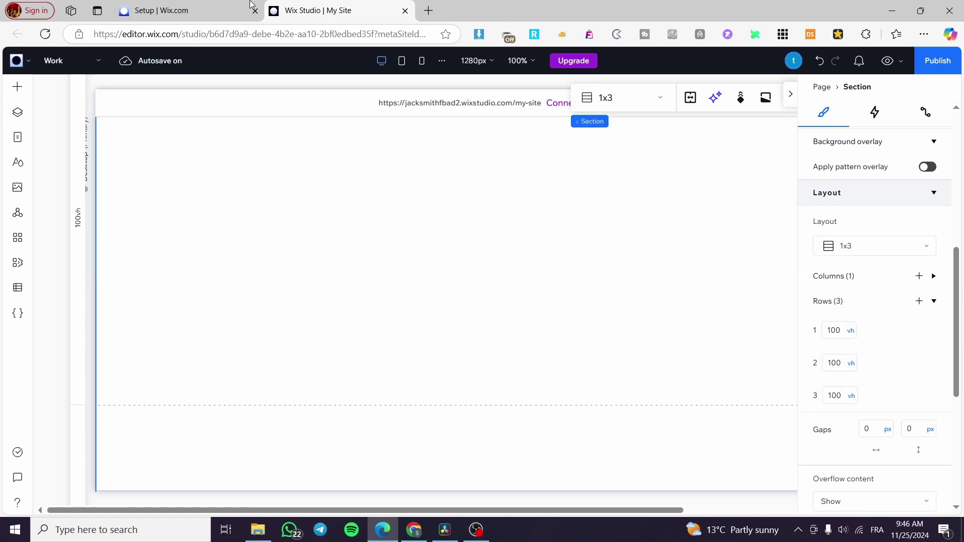
{"action": "key", "text": "Delete"}
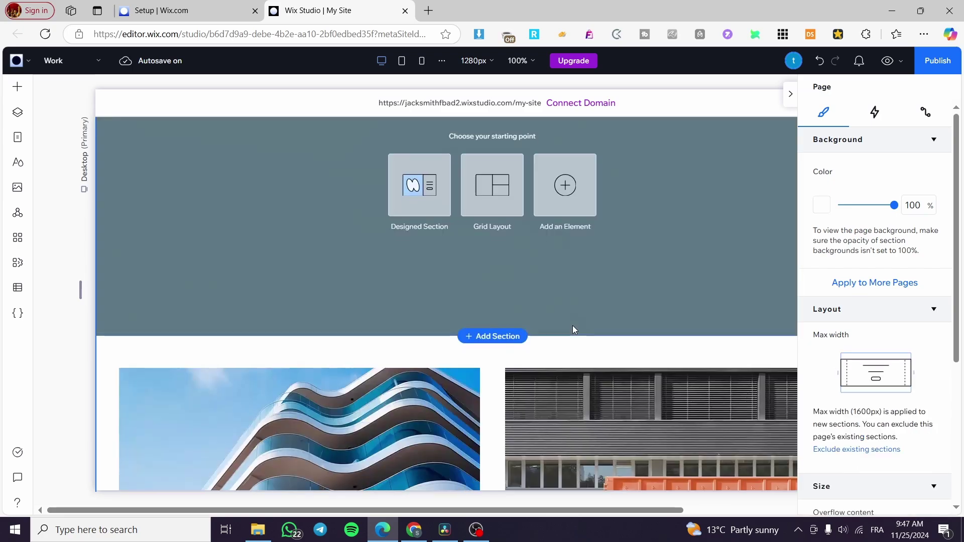
{"action": "key", "text": "ctrl+z"}
{"action": "key", "text": "ctrl+z"}
{"action": "key", "text": "ctrl+z"}
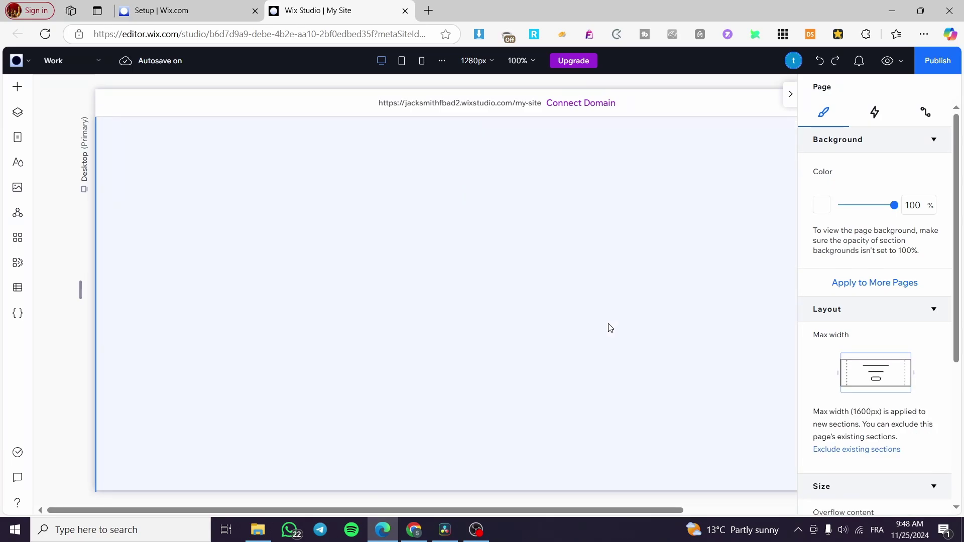
{"action": "left_click", "coordinate": [790, 95]}
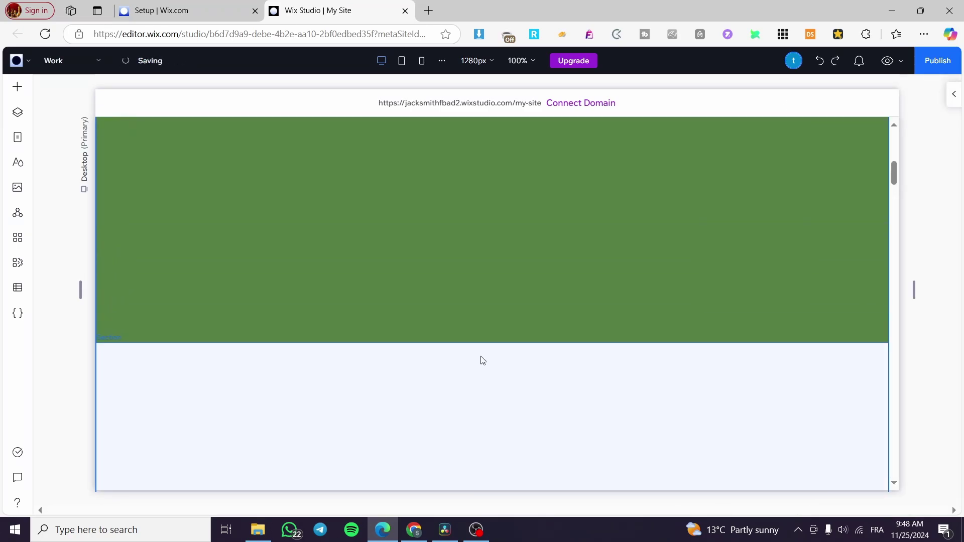
{"action": "key", "text": "ctrl+z"}
{"action": "key", "text": "ctrl+z"}
{"action": "key", "text": "ctrl+z"}
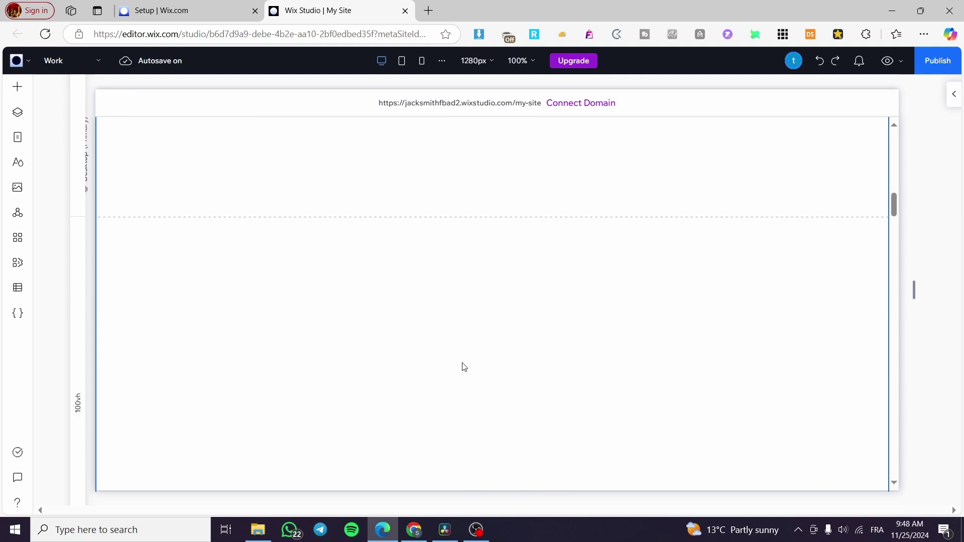
Step: Add a three-column flexbox to the white section and move it to the upper-left corner of the first row
{"action": "left_click", "coordinate": [357, 359]}
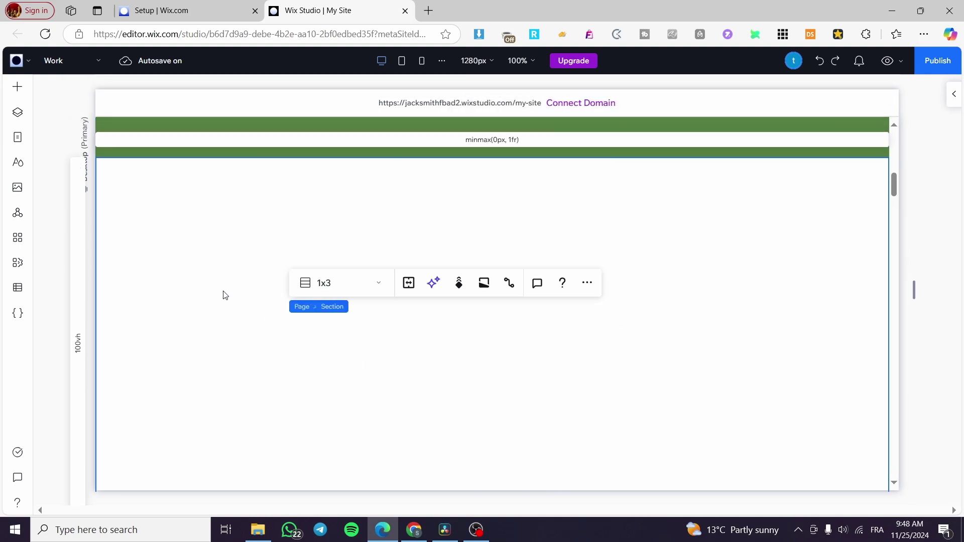
{"action": "scroll", "coordinate": [224, 296], "scroll_direction": "up", "scroll_amount": 1}
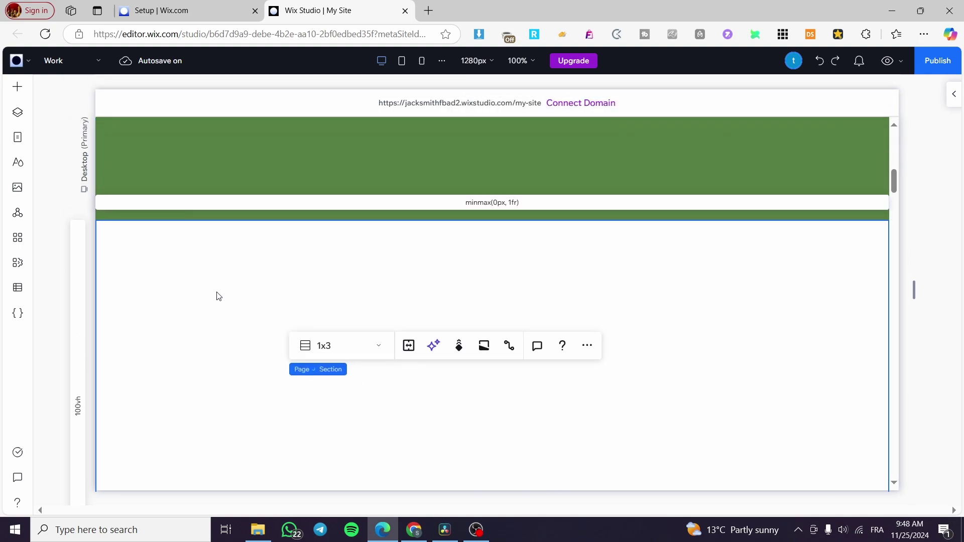
{"action": "left_click", "coordinate": [9, 91]}
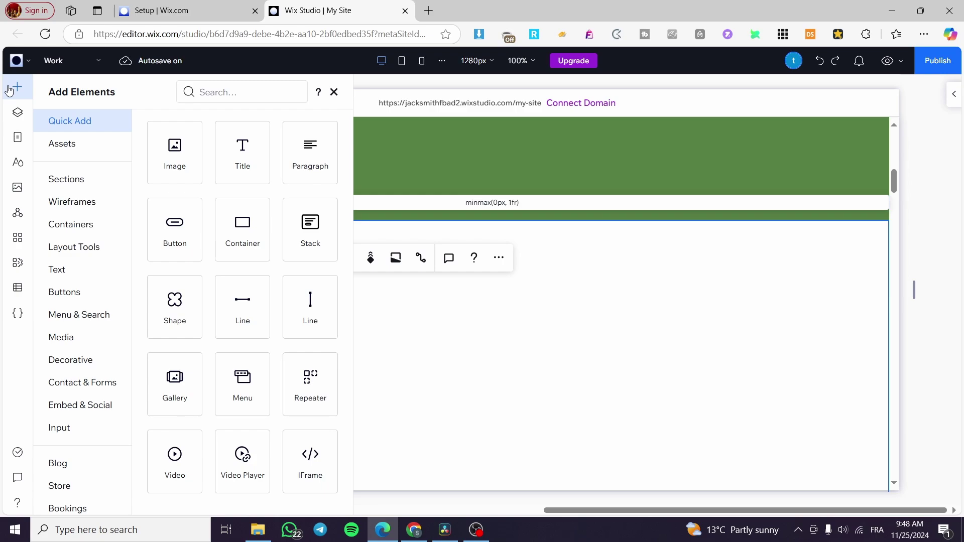
{"action": "left_click", "coordinate": [86, 248]}
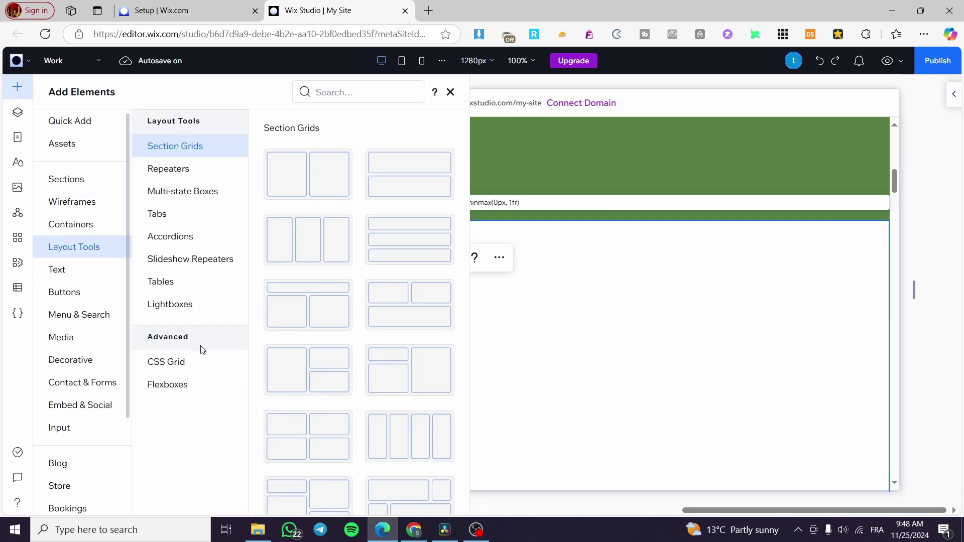
{"action": "left_click", "coordinate": [173, 382]}
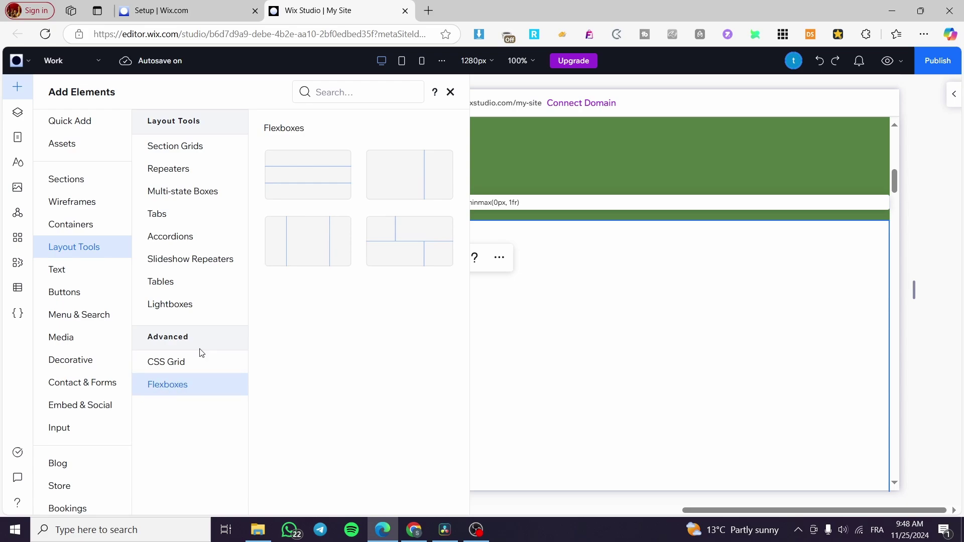
{"action": "left_click", "coordinate": [315, 253]}
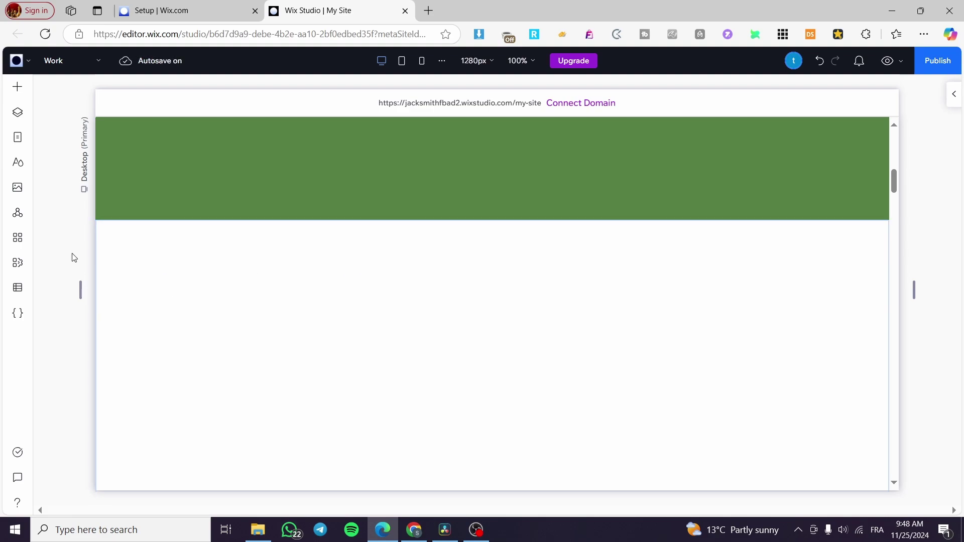
{"action": "scroll", "coordinate": [435, 314], "scroll_direction": "down", "scroll_amount": 5}
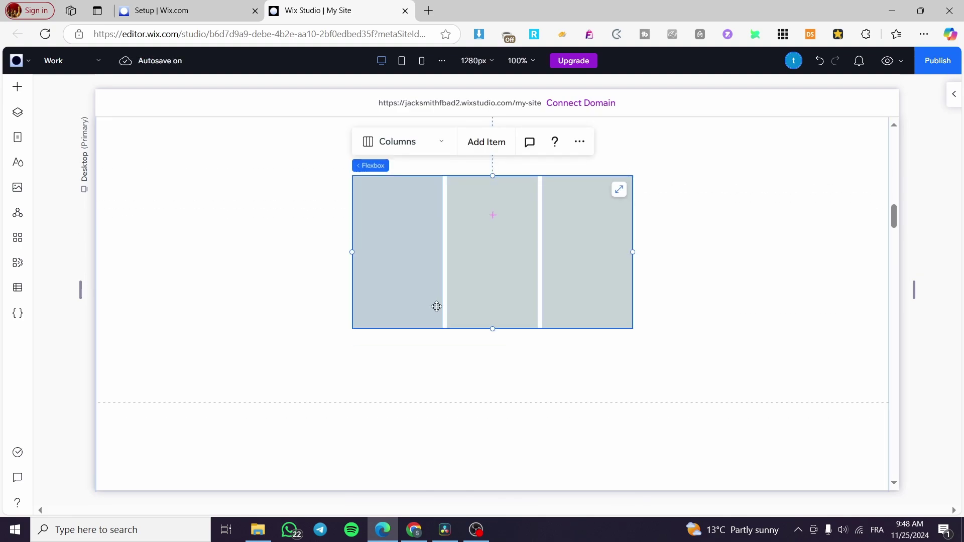
{"action": "left_click_drag", "start_coordinate": [435, 306], "coordinate": [196, 251]}
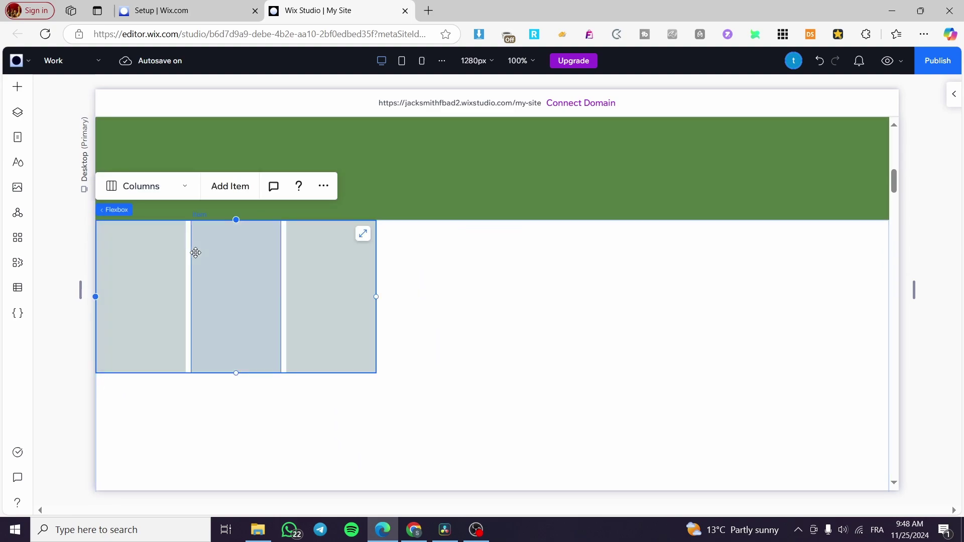
Step: Add three more items to the columns flexbox
{"action": "left_click", "coordinate": [231, 186]}
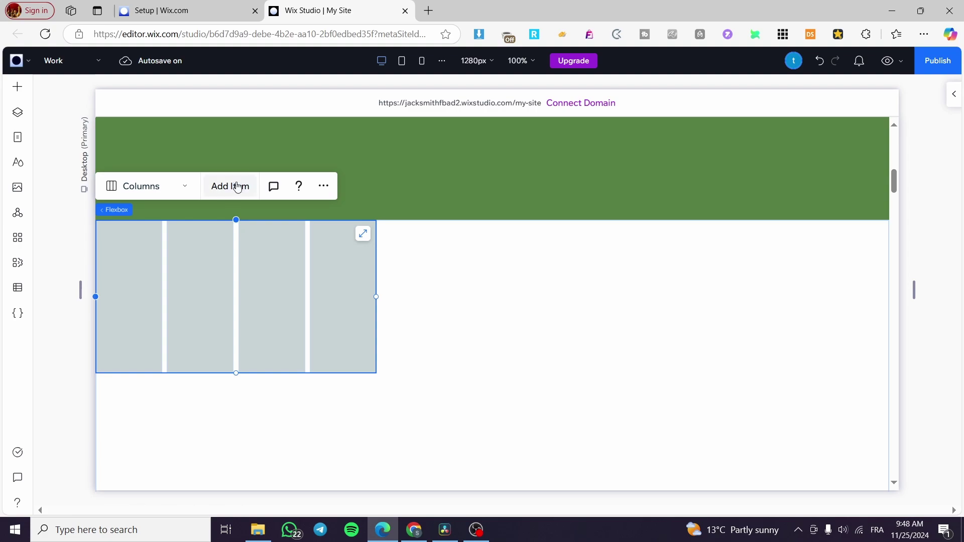
{"action": "left_click", "coordinate": [231, 187]}
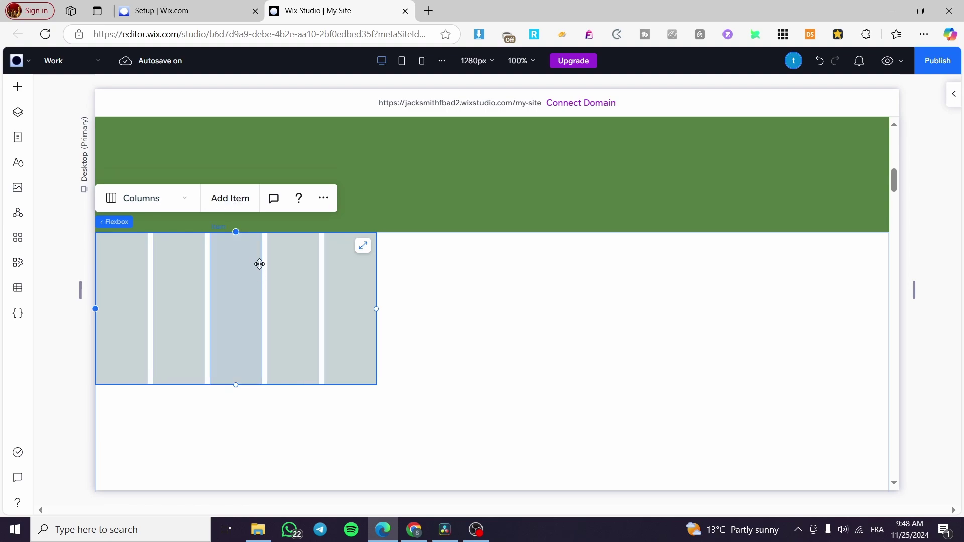
{"action": "left_click", "coordinate": [241, 201]}
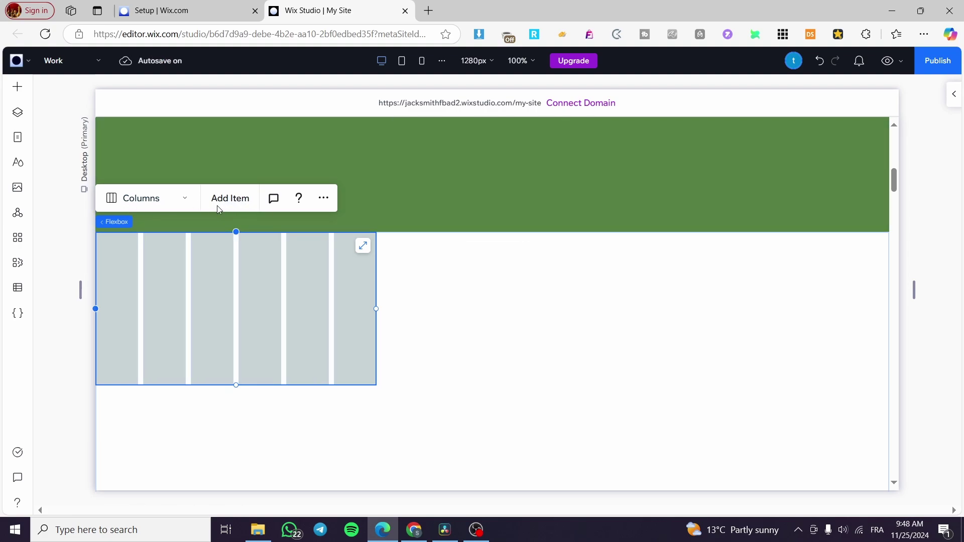
{"action": "left_click", "coordinate": [951, 98]}
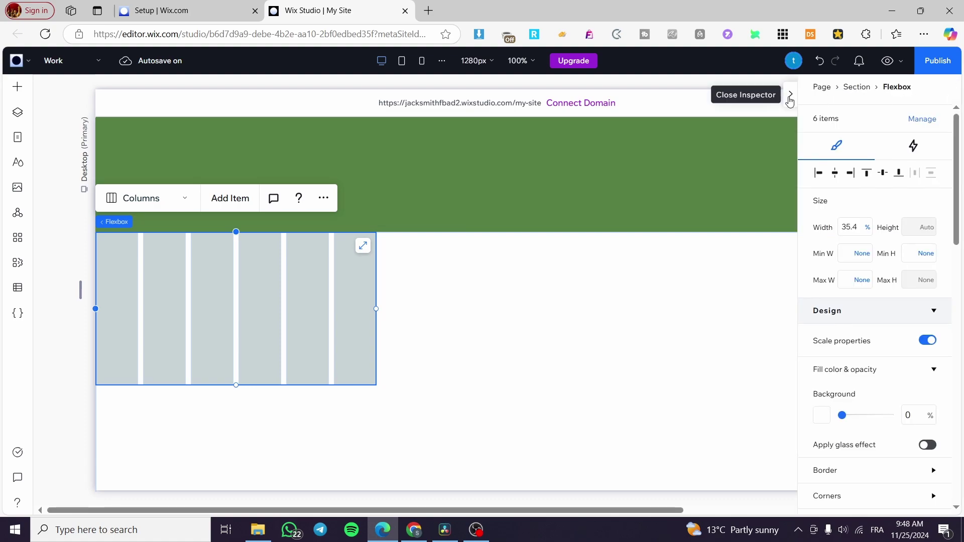
{"action": "left_click", "coordinate": [849, 228]}
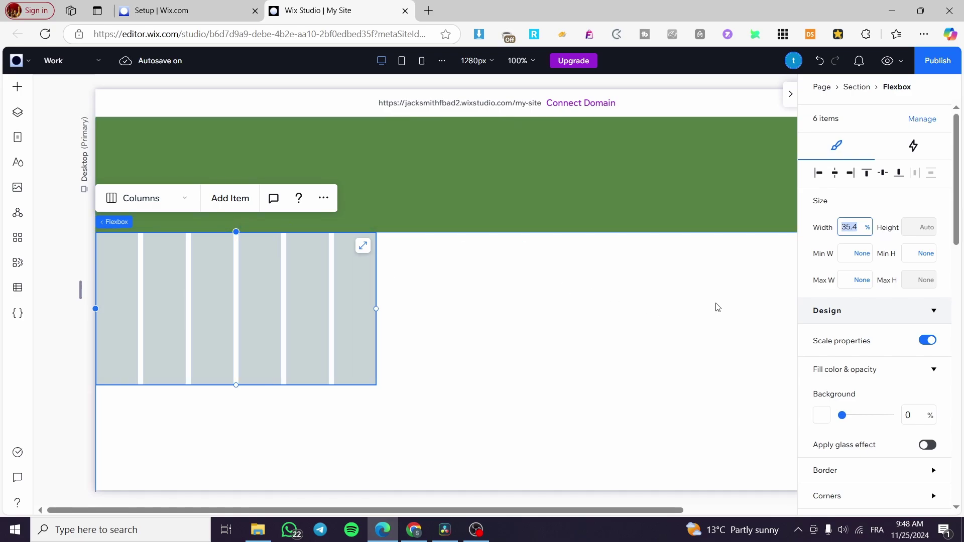
{"action": "type", "text": "2"}
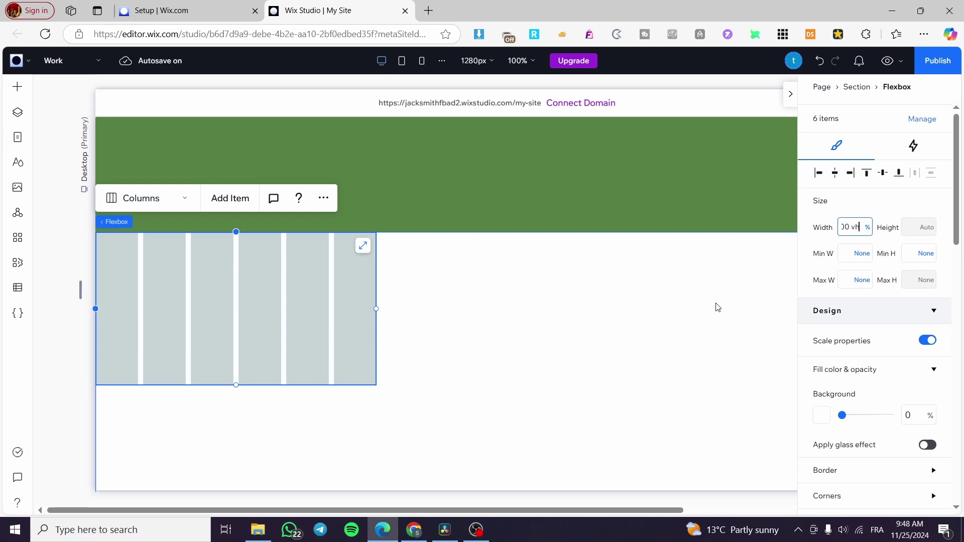
{"action": "key", "text": "Escape"}
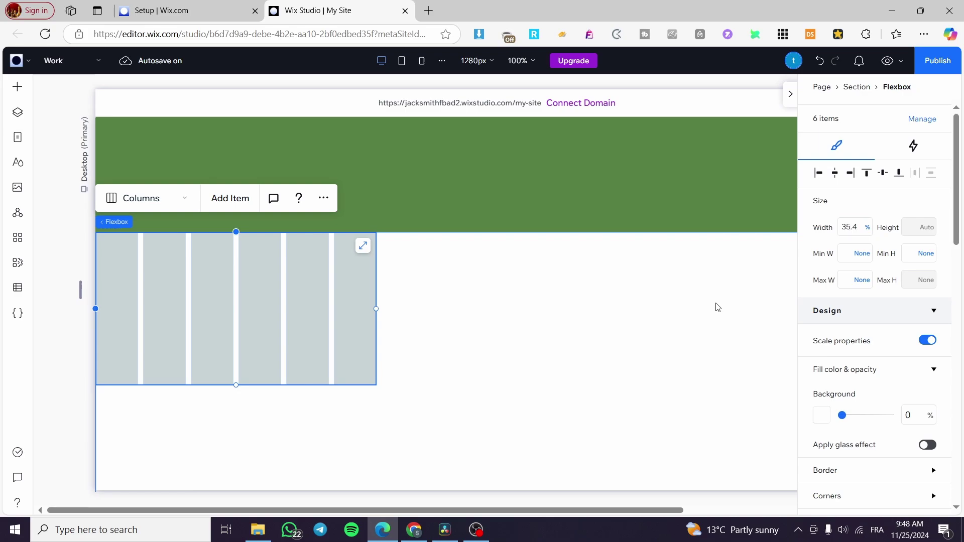
Step: Set the width of the columns flexbox to 200%
{"action": "left_click", "coordinate": [856, 232]}
{"action": "type", "text": "20"}
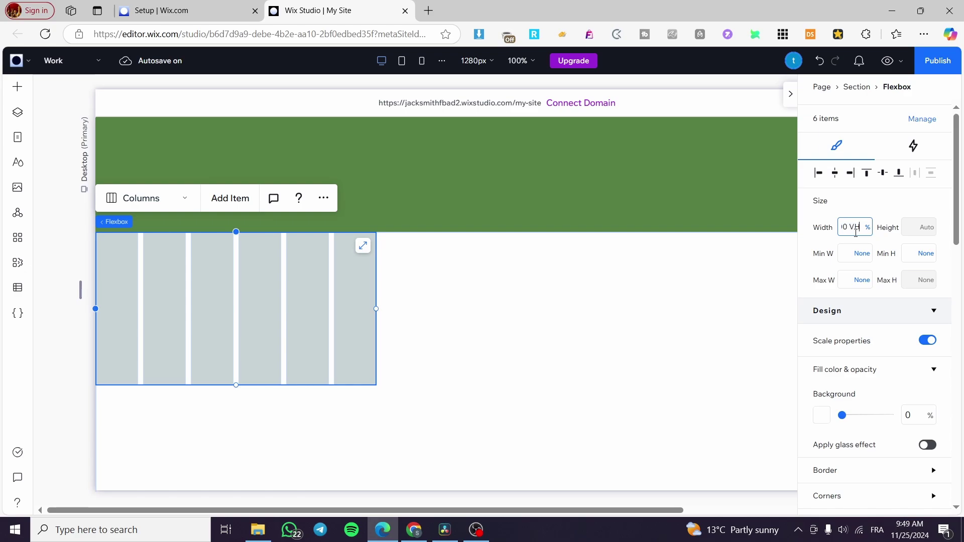
{"action": "key", "text": "Return"}
{"action": "left_click", "coordinate": [853, 232]}
{"action": "type", "text": "200"}
{"action": "key", "text": "Return"}
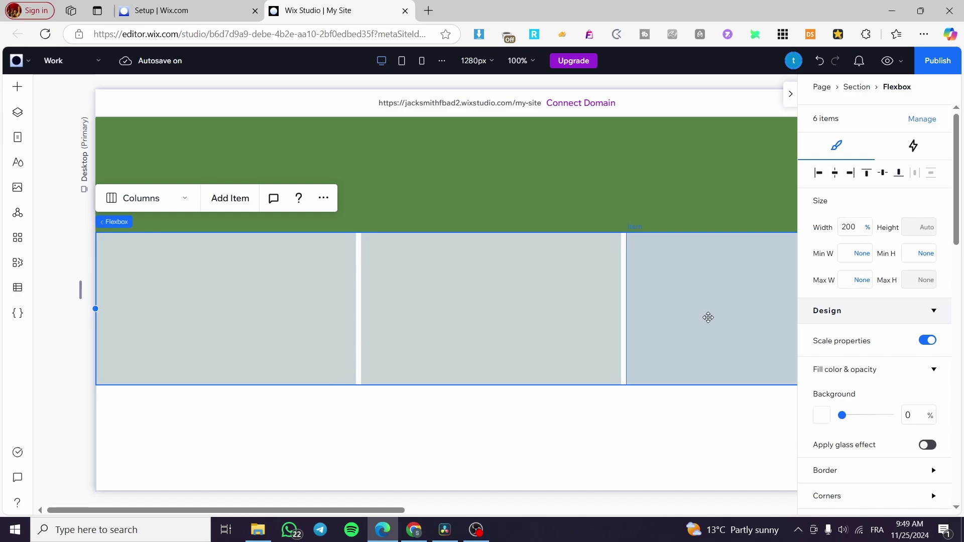
Step: Change the flexbox's width unit to viewport height and set the width to 200 vh
{"action": "left_click", "coordinate": [868, 230]}
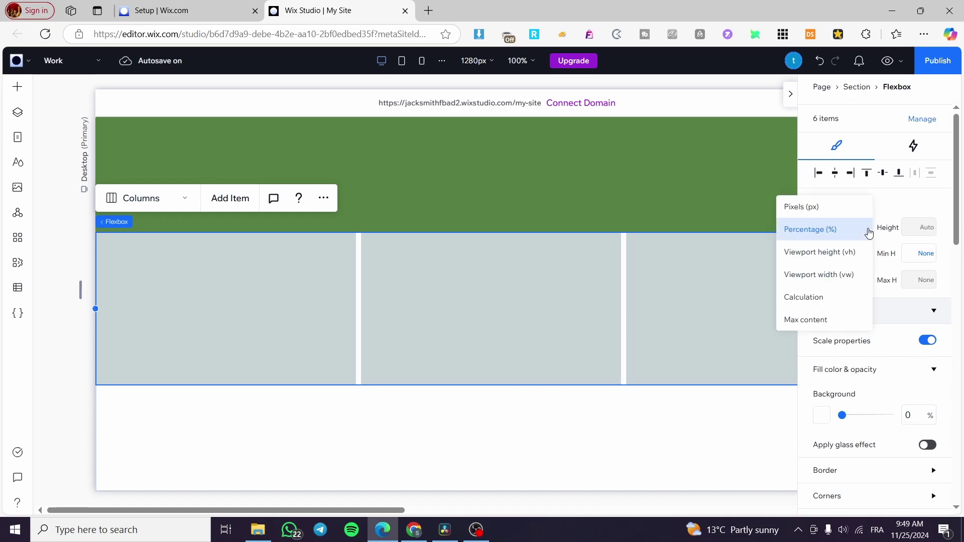
{"action": "left_click", "coordinate": [849, 252]}
{"action": "left_click", "coordinate": [856, 229]}
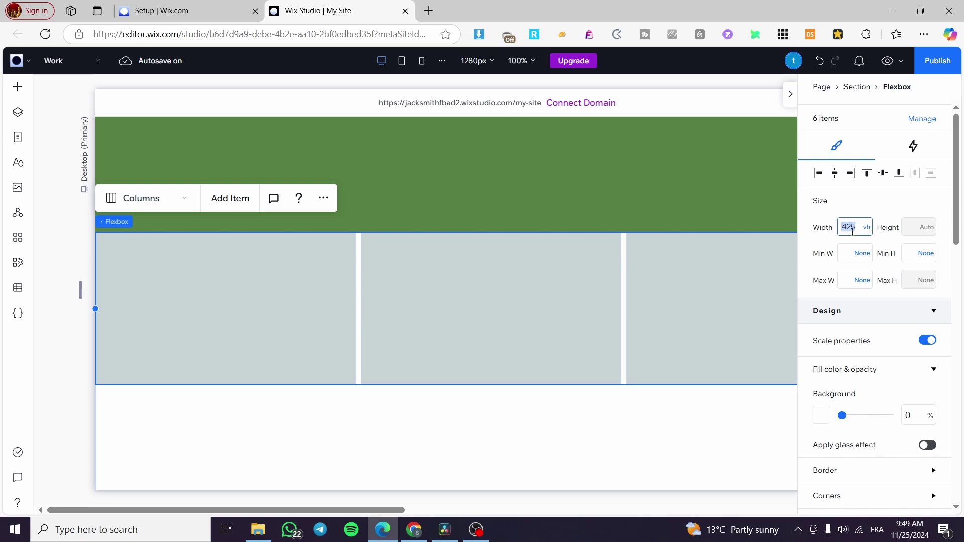
{"action": "type", "text": "200"}
{"action": "key", "text": "Return"}
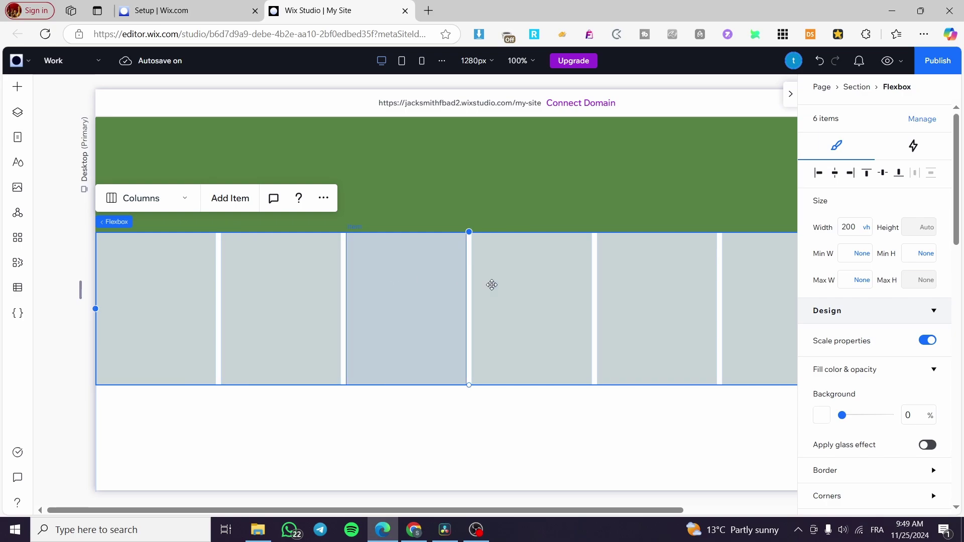
Step: Examine the full width of the flexbox on the canvas and review its design, layout and position settings
{"action": "left_click", "coordinate": [790, 96]}
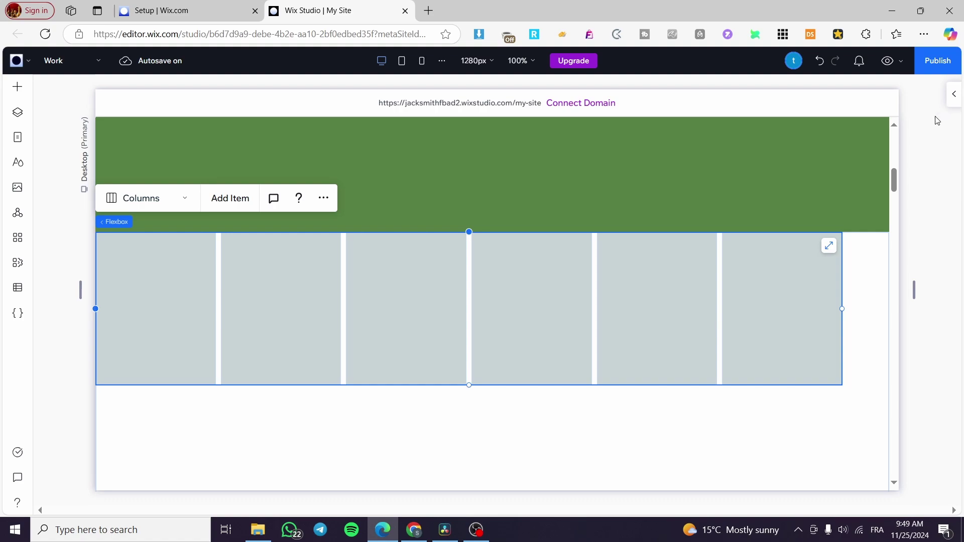
{"action": "left_click", "coordinate": [954, 94]}
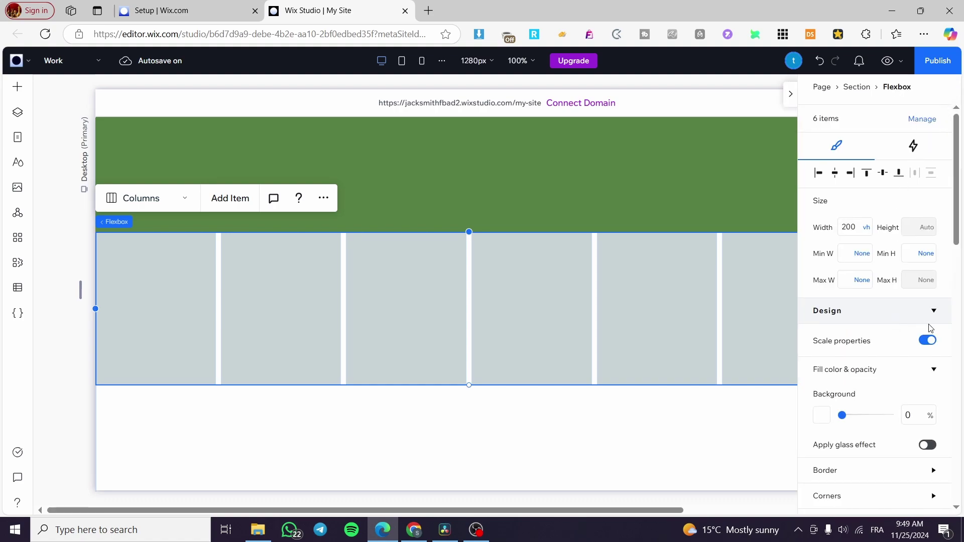
{"action": "scroll", "coordinate": [940, 312], "scroll_direction": "down", "scroll_amount": 3}
{"action": "scroll", "coordinate": [940, 312], "scroll_direction": "down", "scroll_amount": 7}
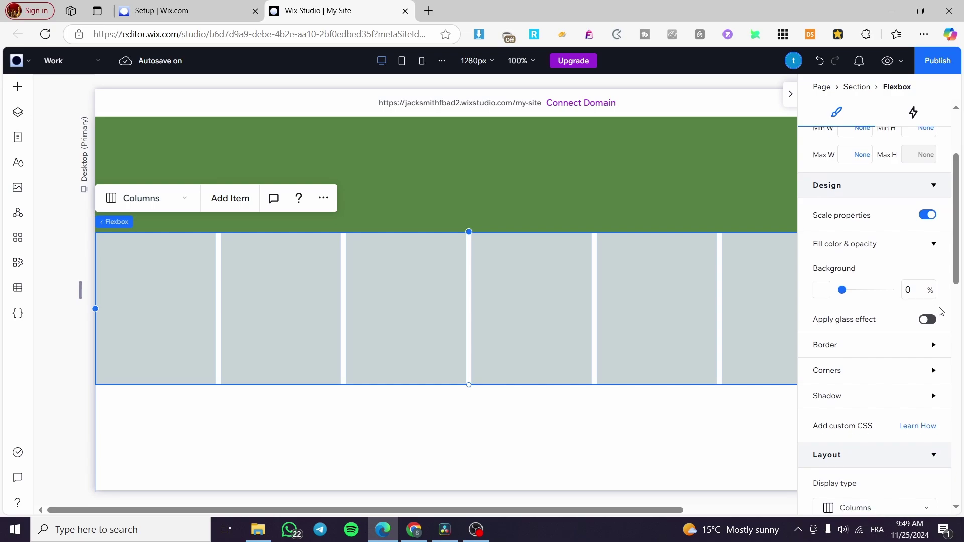
{"action": "scroll", "coordinate": [940, 309], "scroll_direction": "down", "scroll_amount": 2}
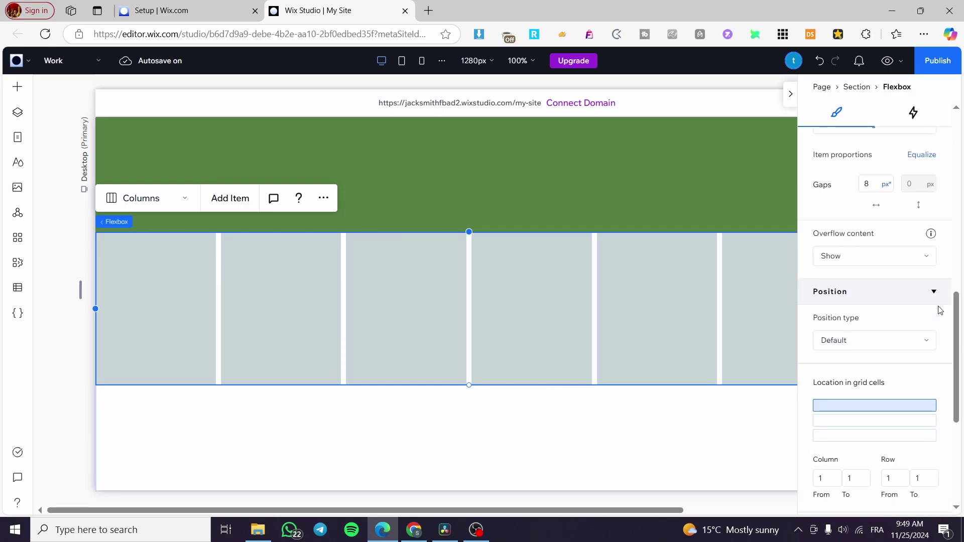
{"action": "scroll", "coordinate": [938, 308], "scroll_direction": "up", "scroll_amount": 2}
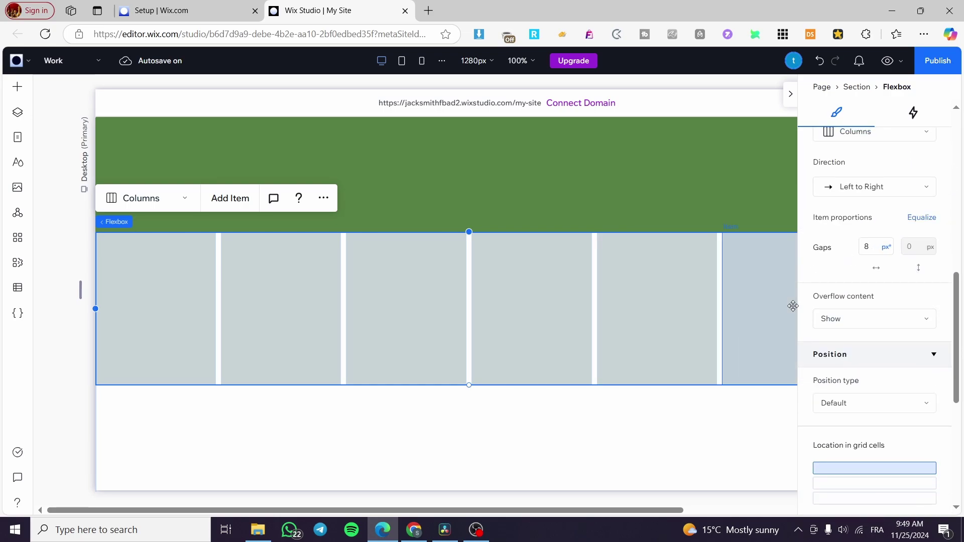
{"action": "scroll", "coordinate": [836, 246], "scroll_direction": "up", "scroll_amount": 4}
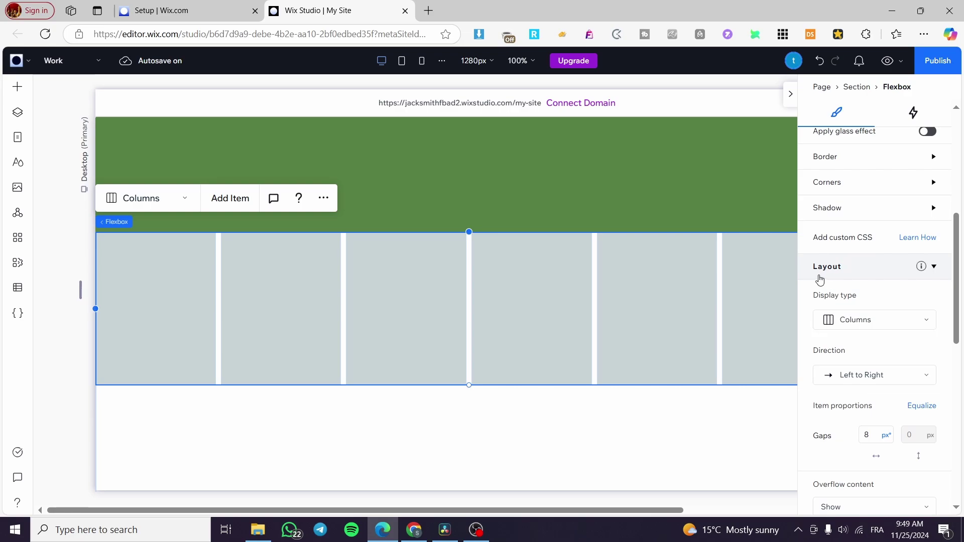
{"action": "scroll", "coordinate": [853, 275], "scroll_direction": "down", "scroll_amount": 3}
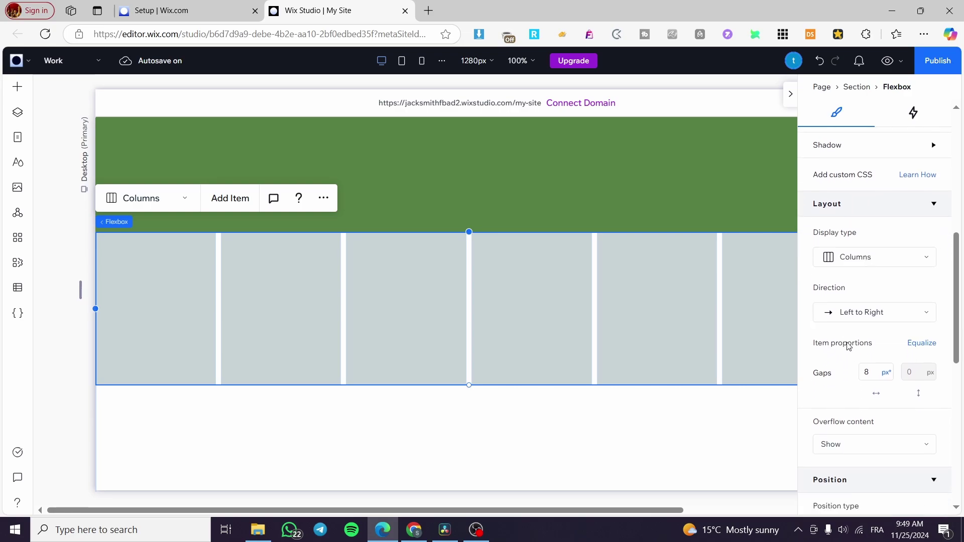
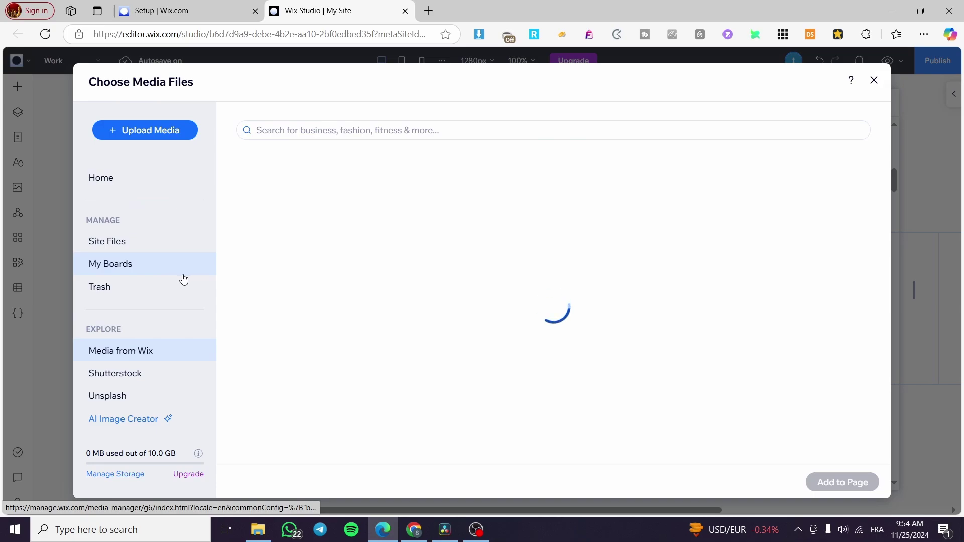
Step: Fill the first flexbox item with the glass flowers image and the second with the canal houses image from Media from Wix
{"action": "left_click", "coordinate": [276, 276]}
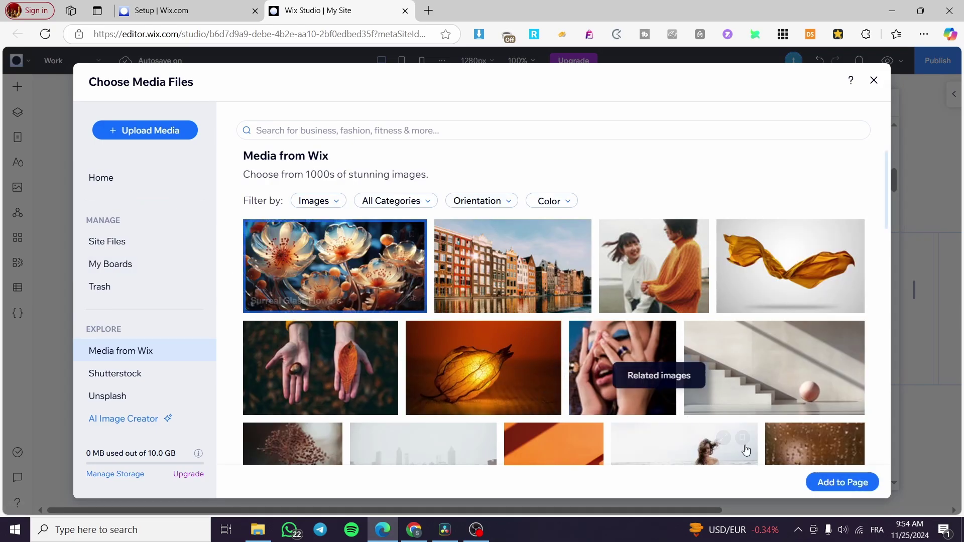
{"action": "left_click", "coordinate": [842, 481]}
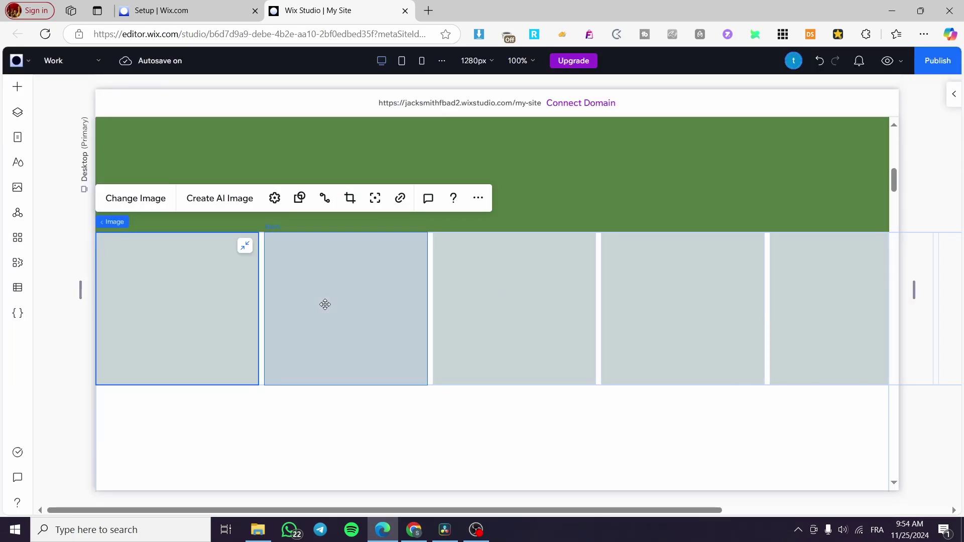
{"action": "left_click", "coordinate": [305, 289]}
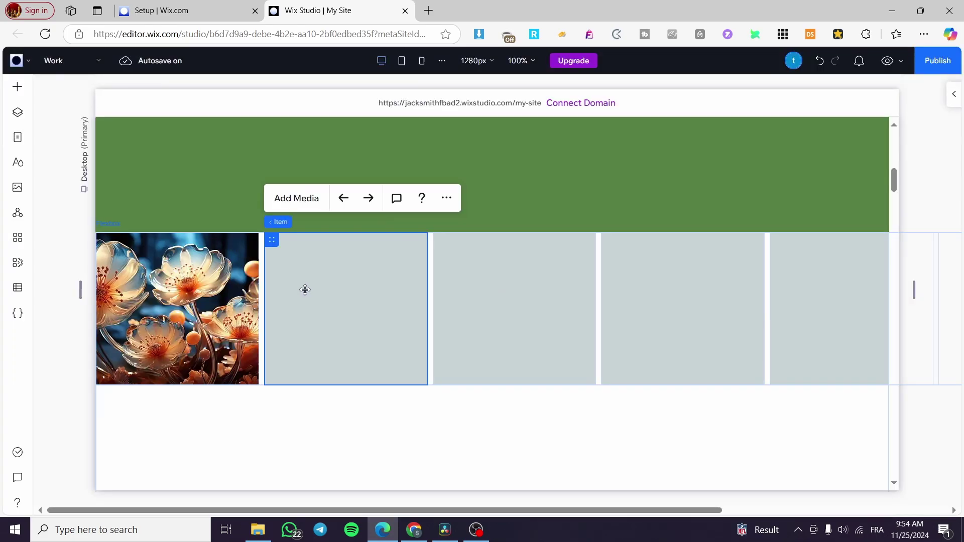
{"action": "double_click", "coordinate": [372, 300]}
{"action": "left_click", "coordinate": [517, 281]}
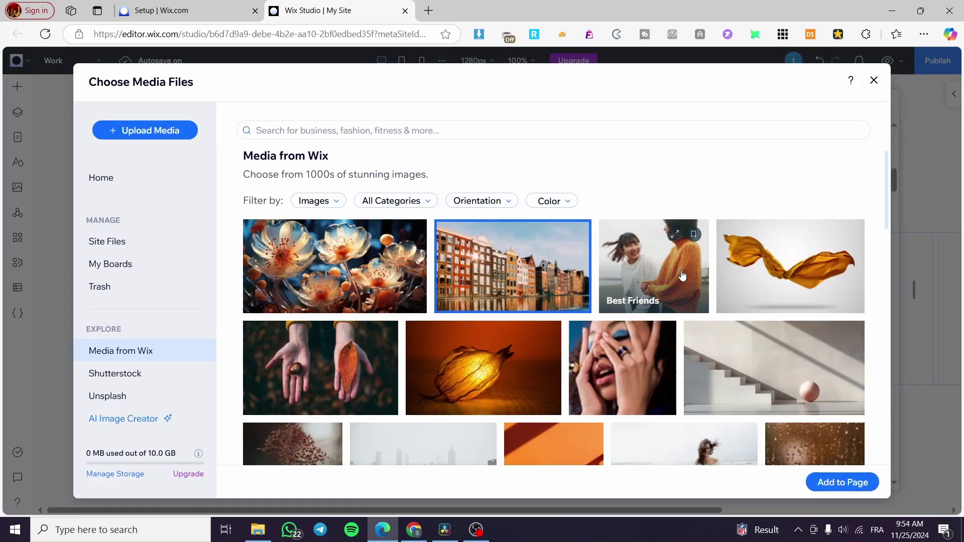
{"action": "left_click", "coordinate": [842, 482]}
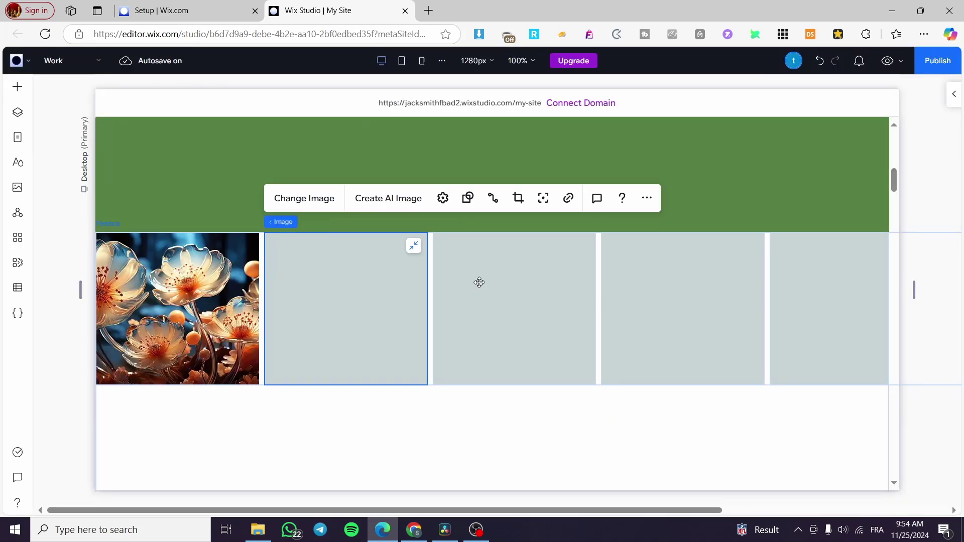
Step: Fill the third flexbox item with the Mustard Colored Shawl image and the fourth with the Illuminated Flower Bud image
{"action": "left_click", "coordinate": [548, 297]}
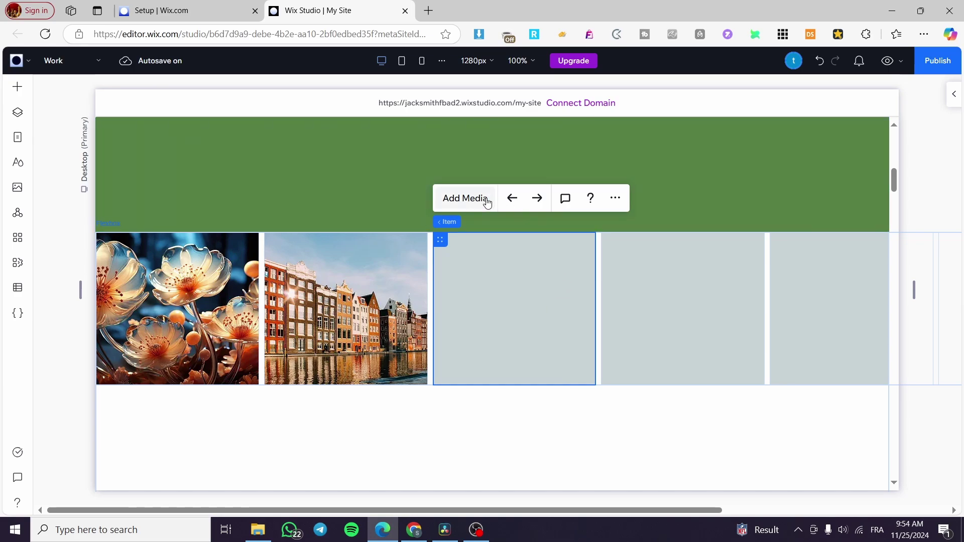
{"action": "double_click", "coordinate": [634, 293]}
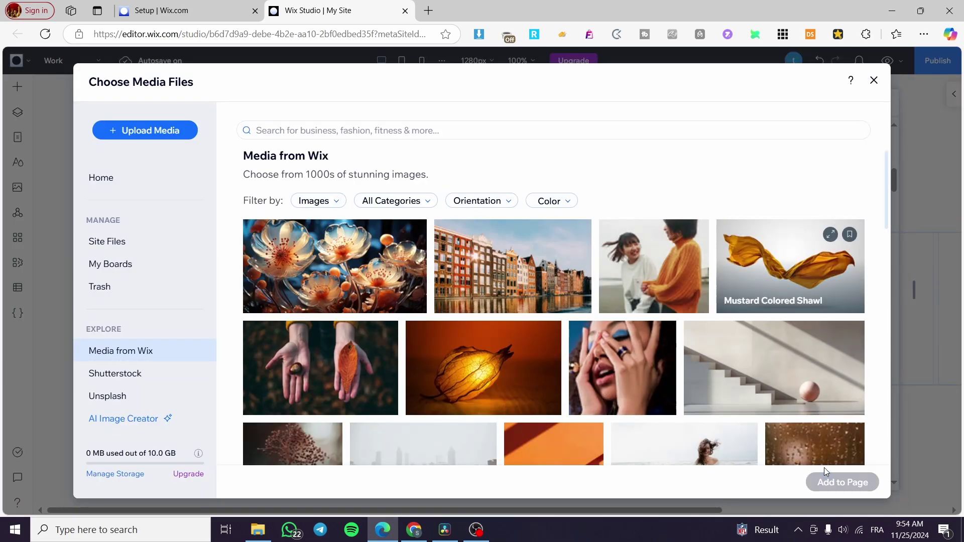
{"action": "left_click", "coordinate": [834, 481]}
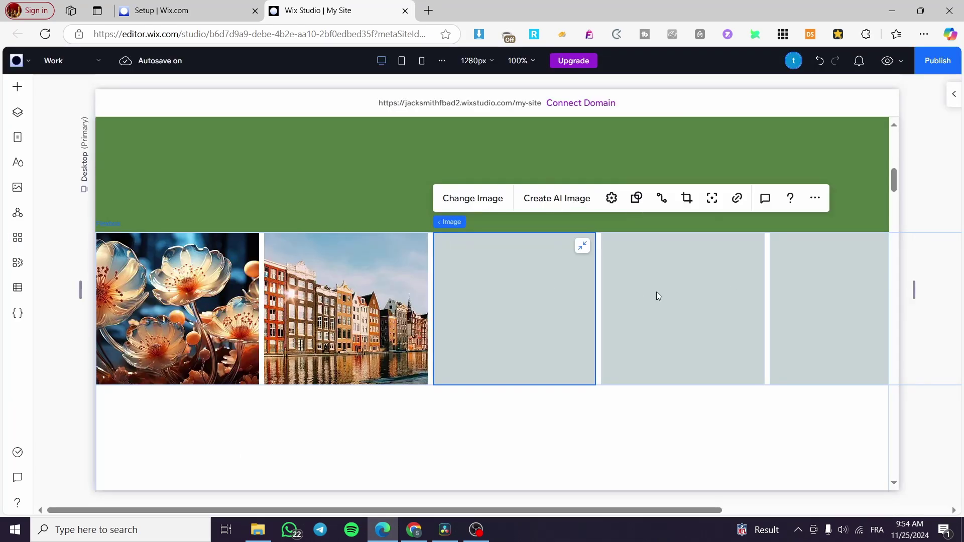
{"action": "left_click", "coordinate": [657, 295]}
{"action": "left_click", "coordinate": [630, 196]}
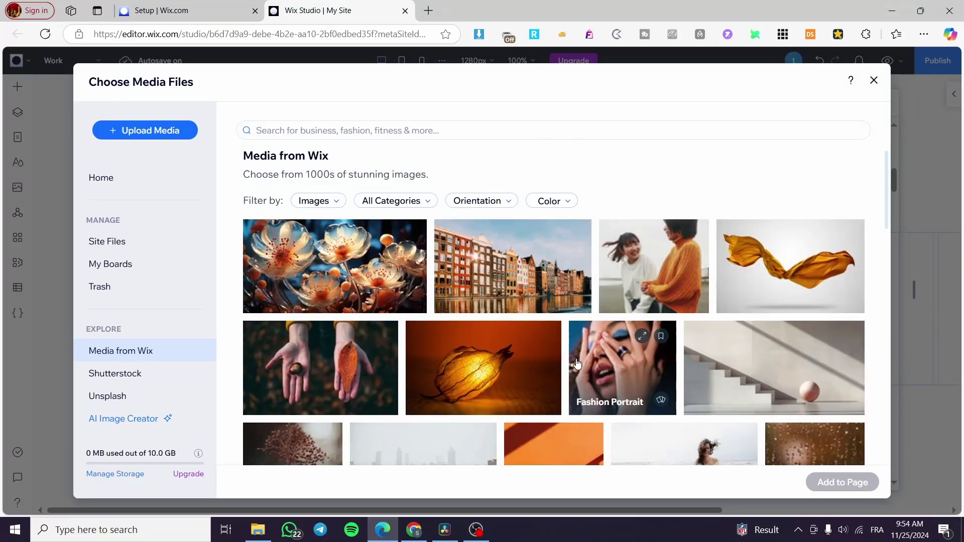
{"action": "left_click", "coordinate": [576, 363]}
{"action": "left_click", "coordinate": [483, 369]}
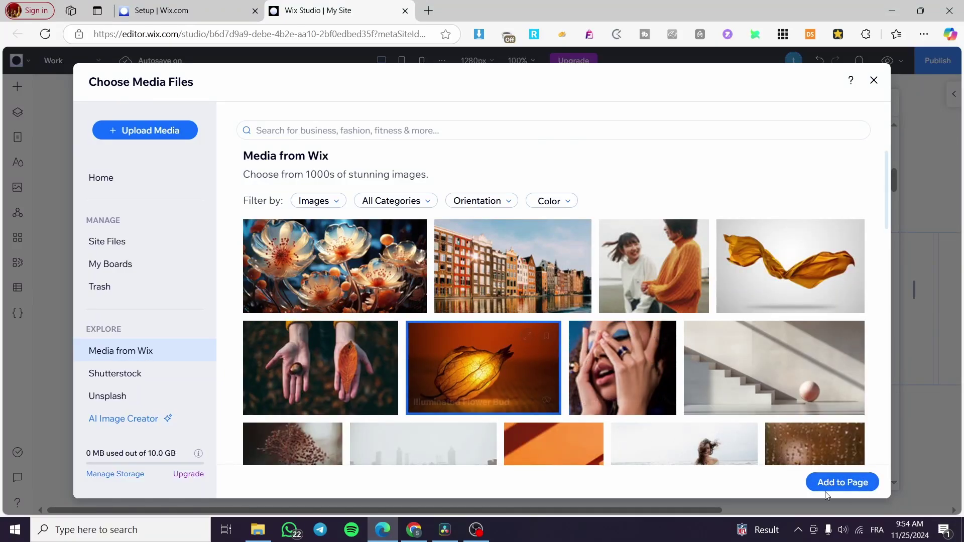
{"action": "left_click", "coordinate": [853, 485]}
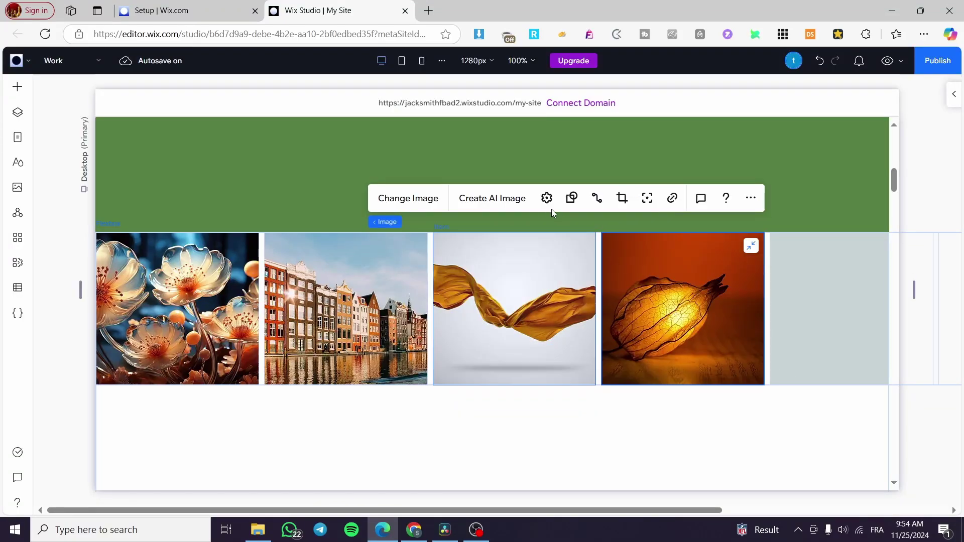
Step: Fill the fifth flexbox item with the Fall Tokens image from Media from Wix
{"action": "left_click", "coordinate": [851, 274]}
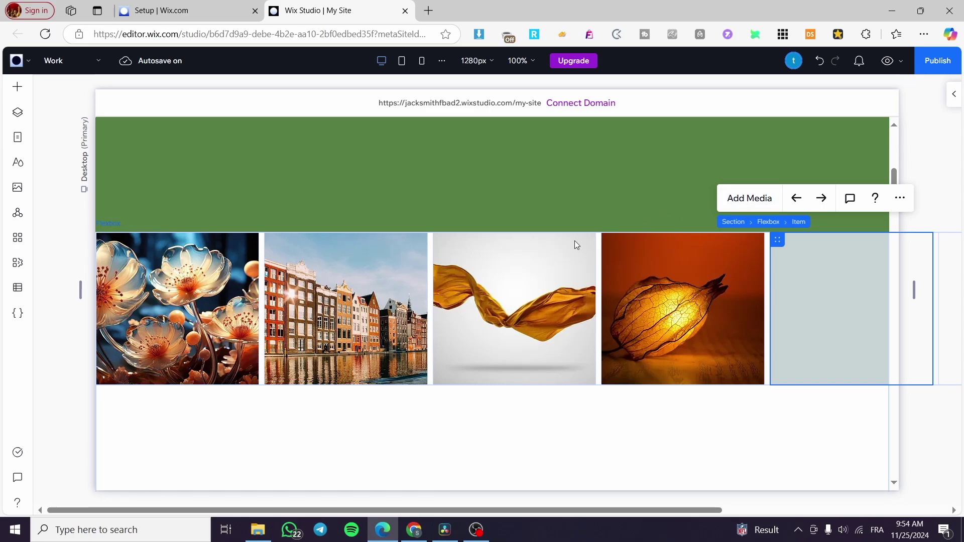
{"action": "left_click", "coordinate": [749, 198]}
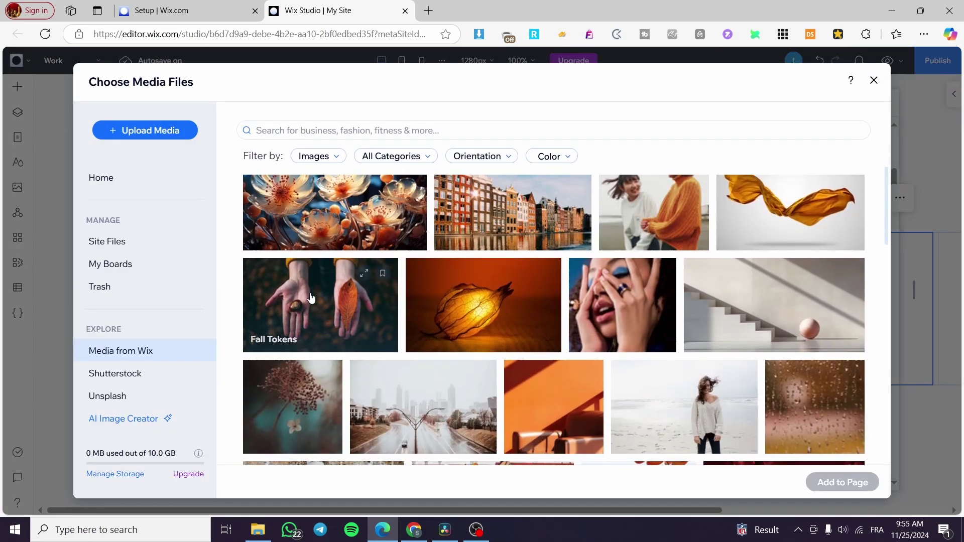
{"action": "left_click", "coordinate": [320, 305]}
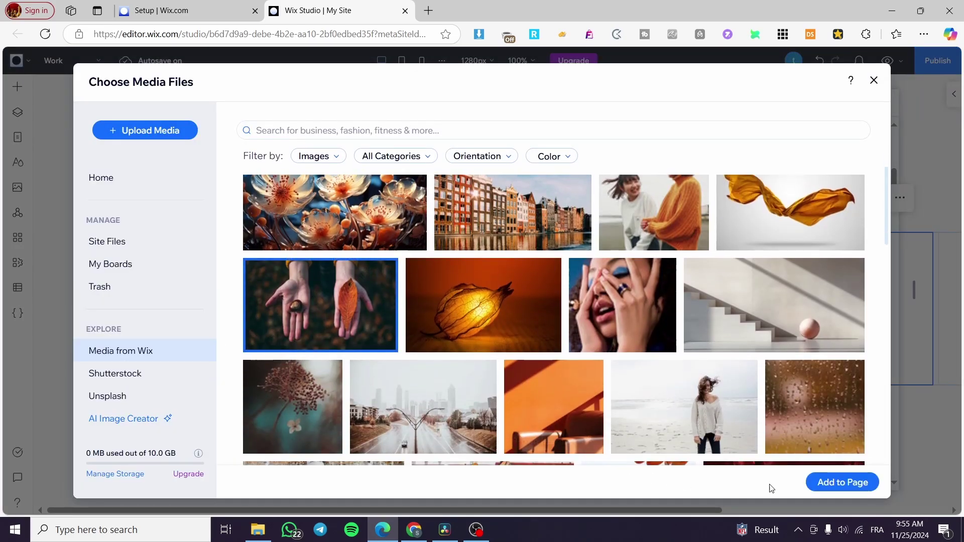
{"action": "left_click", "coordinate": [841, 482]}
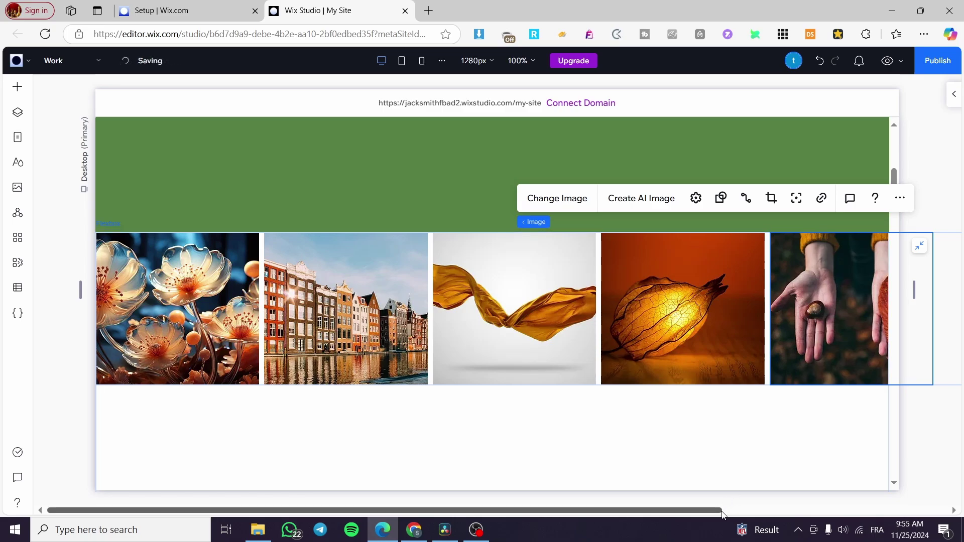
Step: Move the canal houses item four places to the right, from second to sixth position in the flexbox
{"action": "left_click_drag", "start_coordinate": [723, 515], "coordinate": [797, 488]}
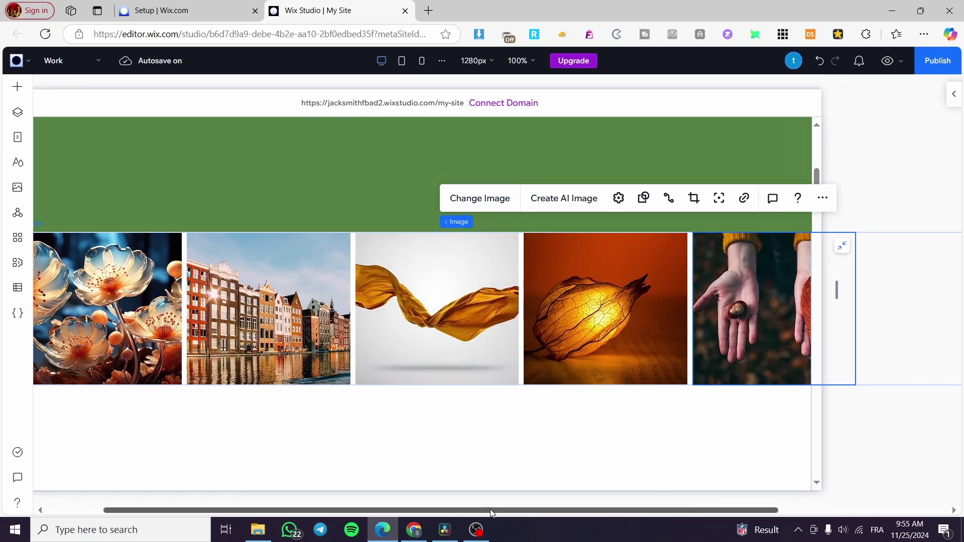
{"action": "left_click_drag", "start_coordinate": [490, 509], "coordinate": [434, 510]}
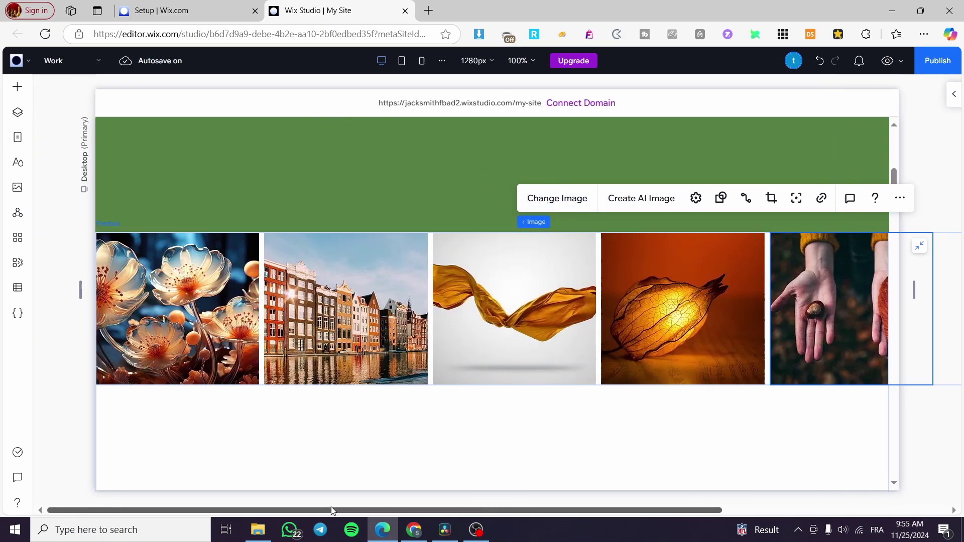
{"action": "left_click", "coordinate": [322, 299]}
{"action": "left_click", "coordinate": [369, 198]}
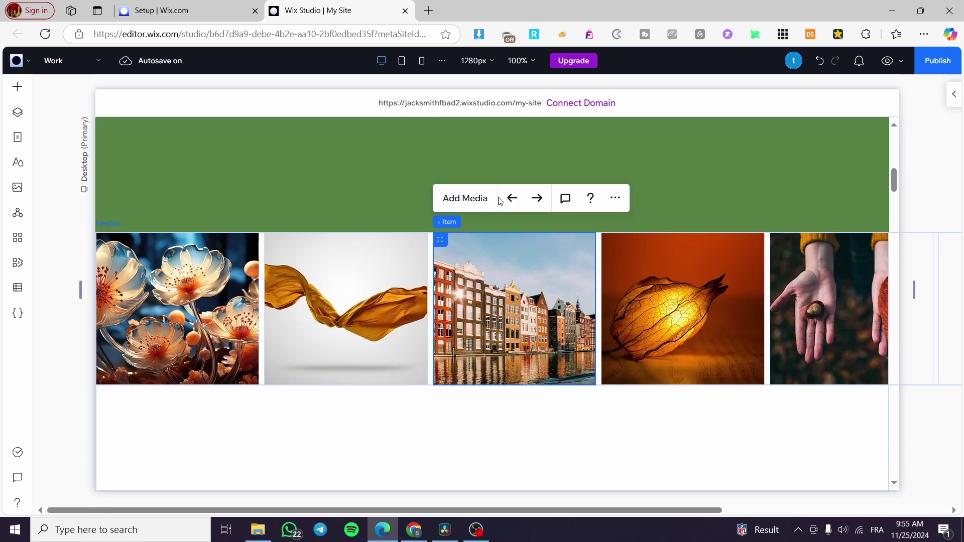
{"action": "left_click", "coordinate": [537, 199]}
{"action": "left_click", "coordinate": [705, 199]}
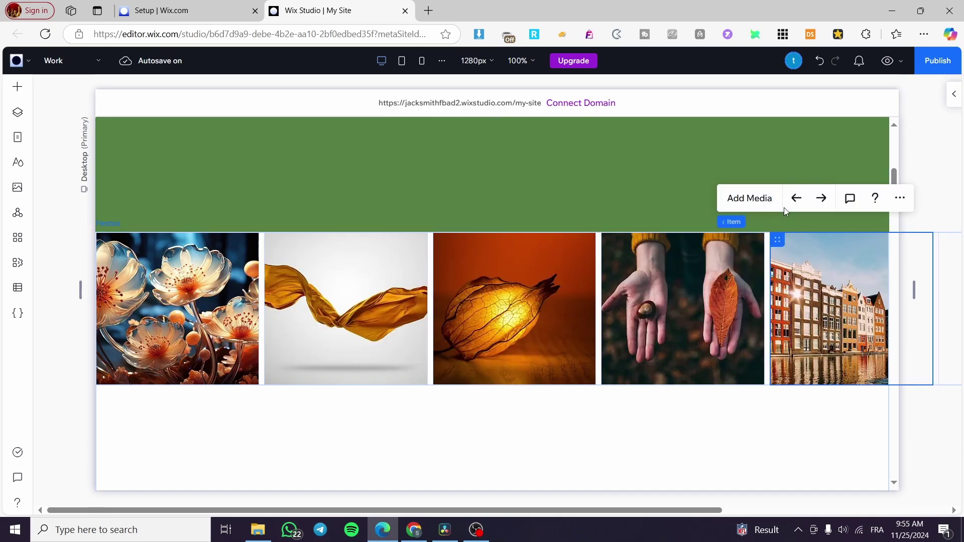
{"action": "left_click", "coordinate": [820, 199]}
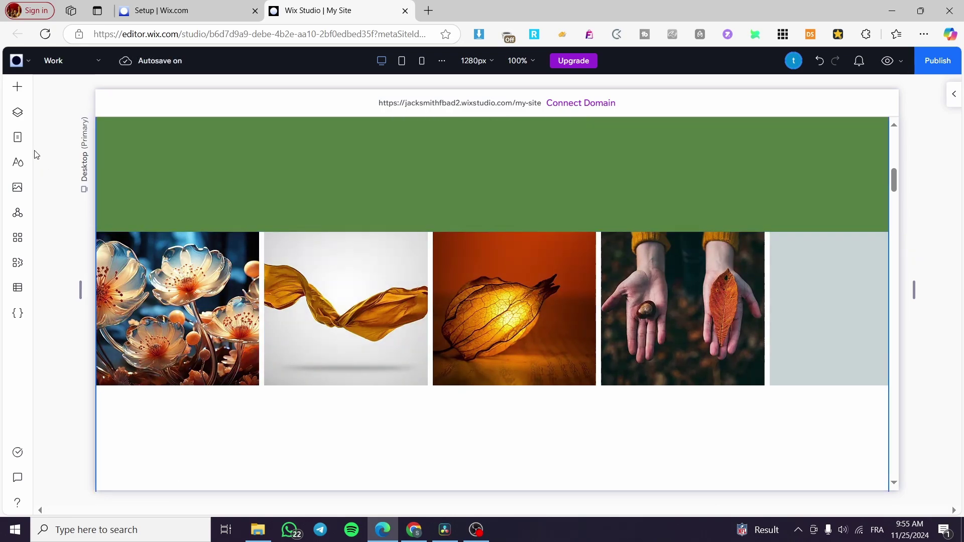
Step: Reorder the flexbox in the layers list by moving the empty fifth item to the first place
{"action": "left_click", "coordinate": [18, 114]}
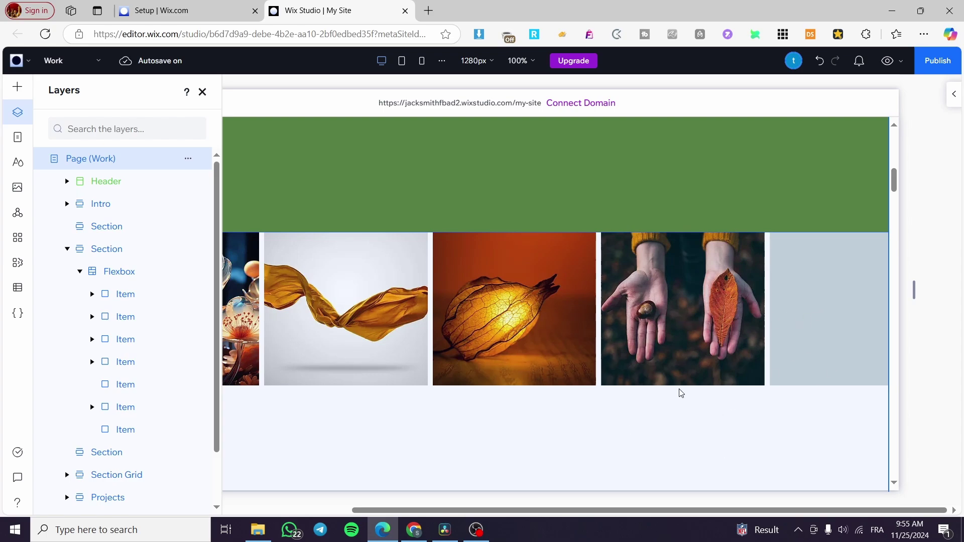
{"action": "left_click_drag", "start_coordinate": [122, 380], "coordinate": [112, 298]}
{"action": "left_click_drag", "start_coordinate": [411, 503], "coordinate": [409, 503]}
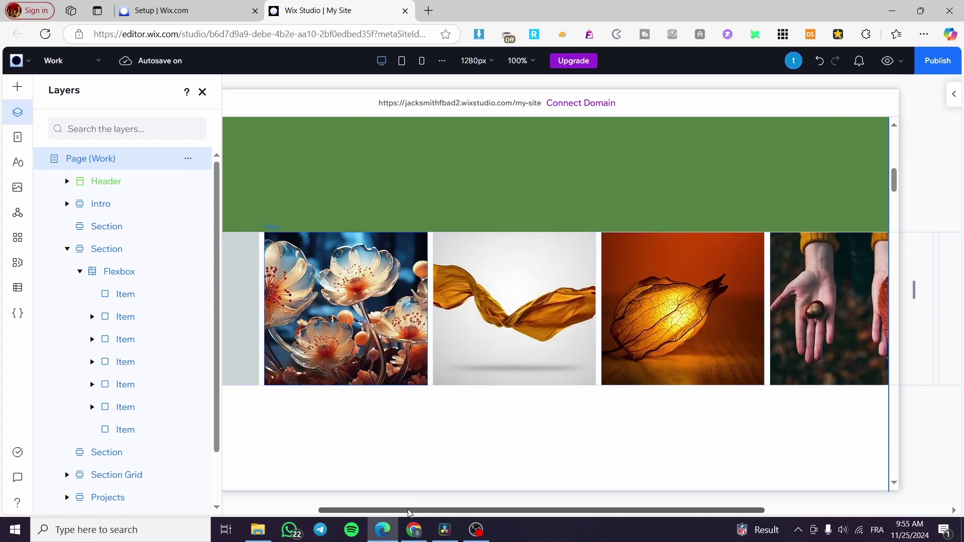
Step: Move the empty last item of the flexbox to second place in the layers list
{"action": "left_click_drag", "start_coordinate": [131, 438], "coordinate": [153, 308]}
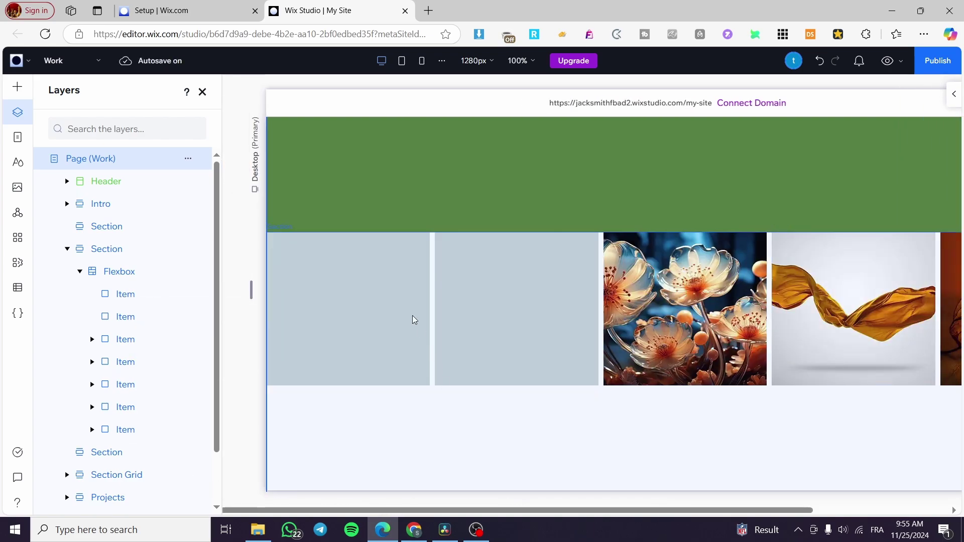
{"action": "left_click", "coordinate": [412, 321]}
{"action": "left_click", "coordinate": [347, 288]}
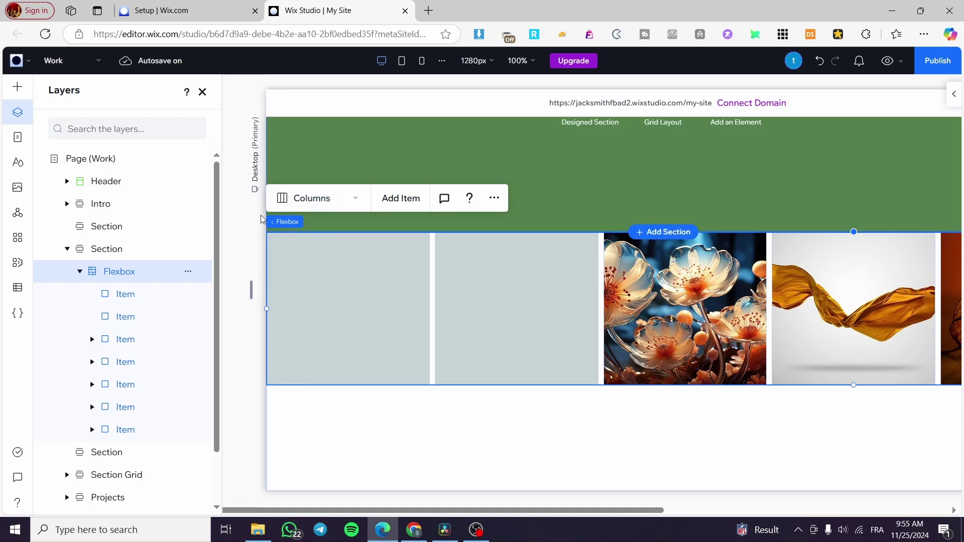
{"action": "left_click", "coordinate": [202, 91]}
{"action": "left_click", "coordinate": [191, 284]}
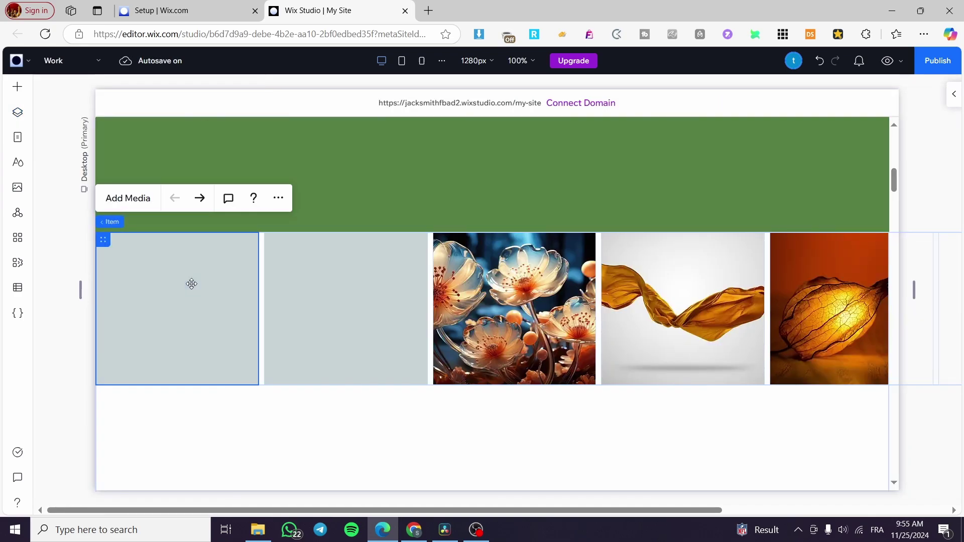
{"action": "left_click", "coordinate": [141, 207]}
{"action": "left_click", "coordinate": [414, 401]}
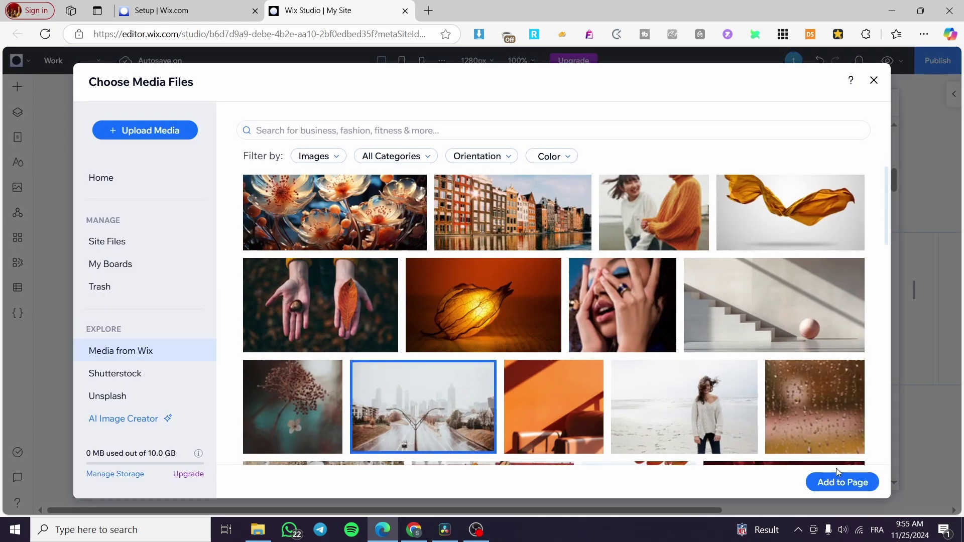
{"action": "double_click", "coordinate": [412, 337]}
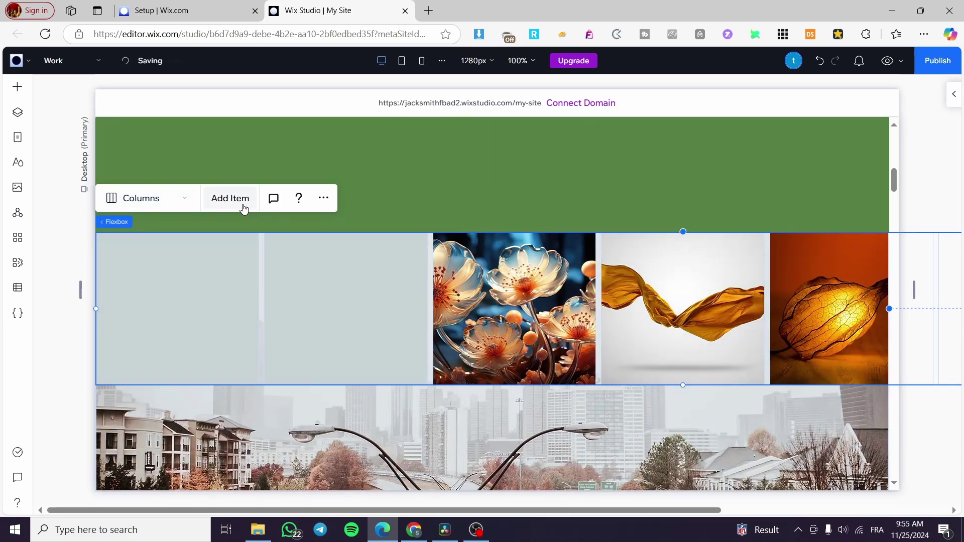
{"action": "key", "text": "ctrl+z"}
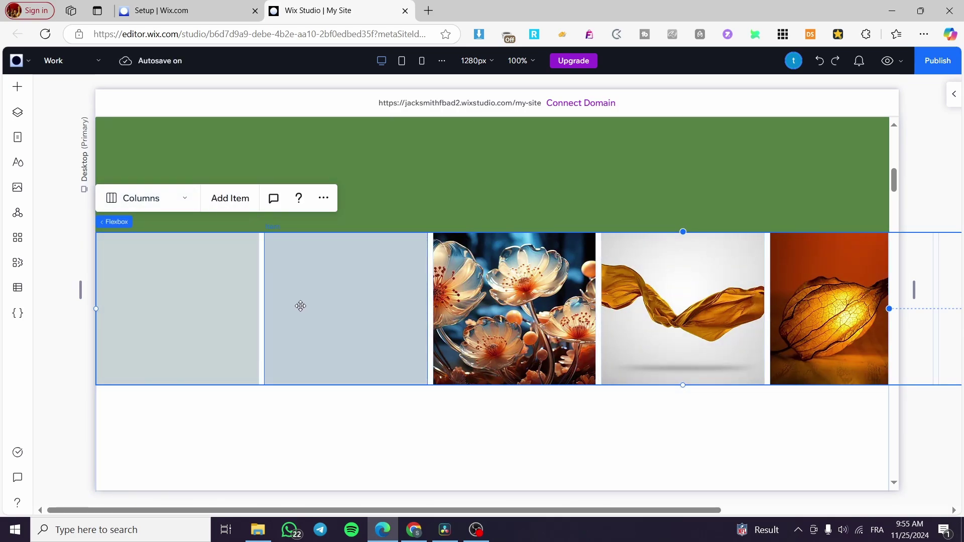
Step: Fill the first flexbox item with the foggy city skyline and road image from Media from Wix
{"action": "left_click", "coordinate": [182, 281]}
{"action": "left_click", "coordinate": [127, 199]}
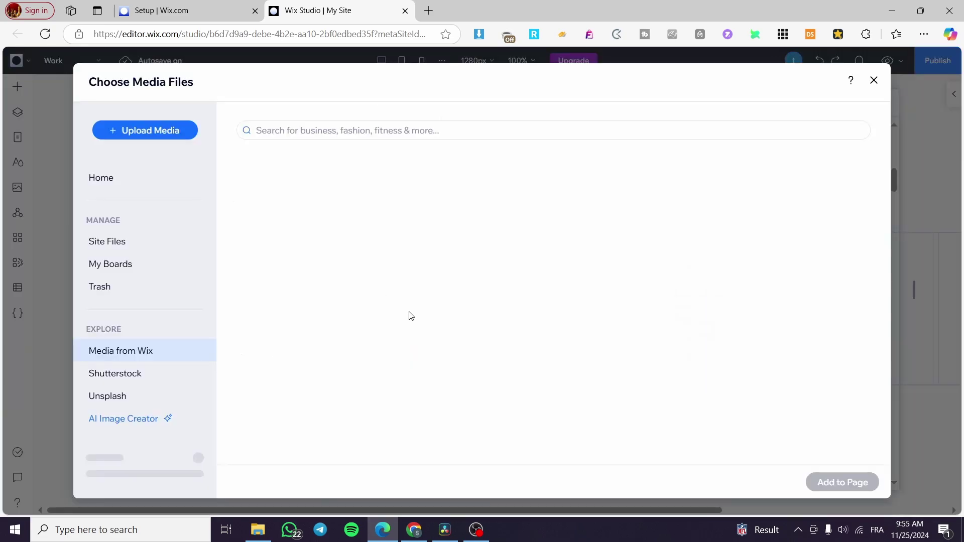
{"action": "left_click", "coordinate": [466, 443]}
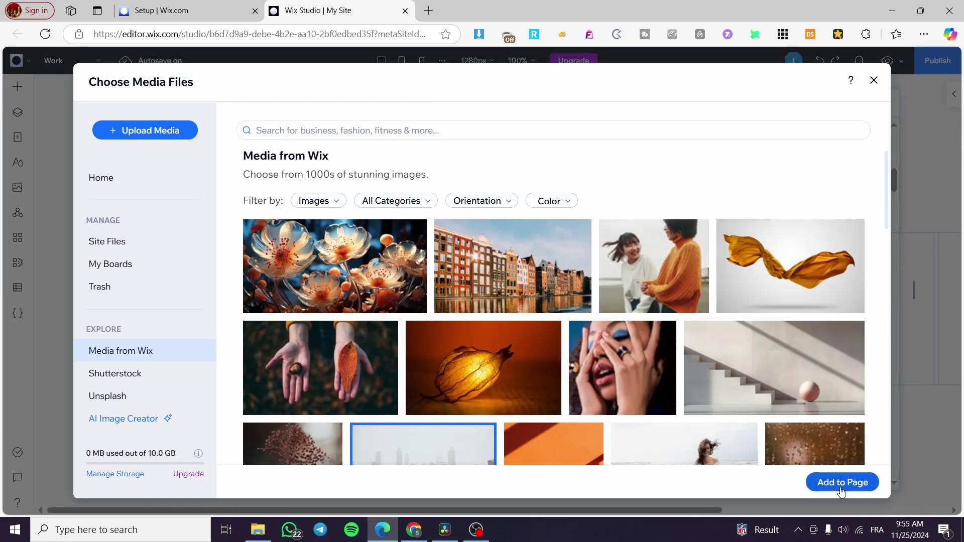
{"action": "left_click", "coordinate": [842, 482]}
Step: Fill the second flexbox item with the Asian Village image from Media from Wix
{"action": "left_click", "coordinate": [333, 303]}
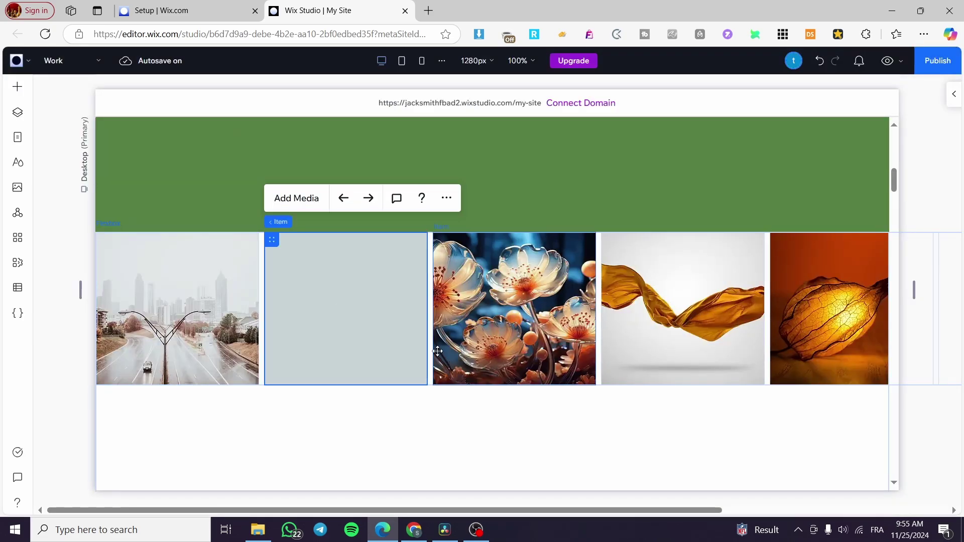
{"action": "left_click", "coordinate": [299, 201]}
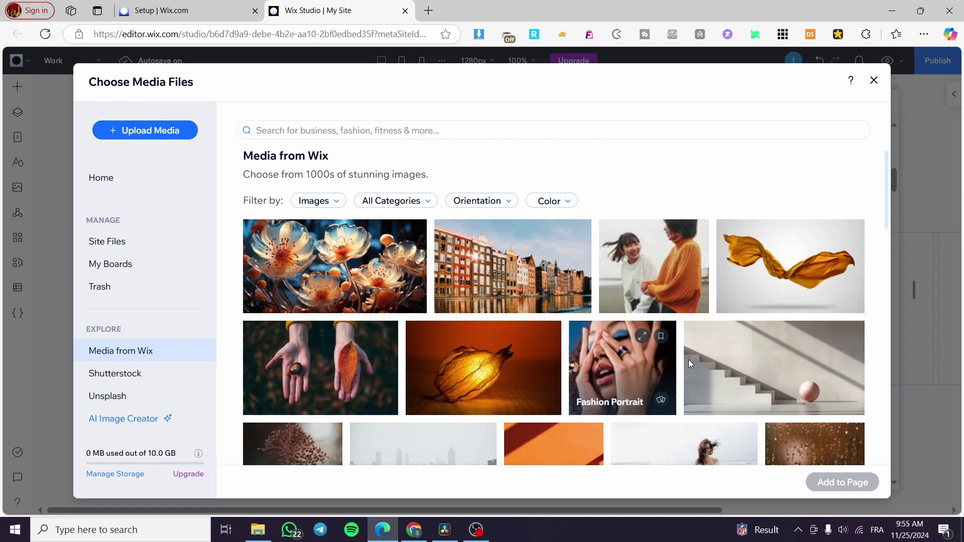
{"action": "scroll", "coordinate": [703, 381], "scroll_direction": "down", "scroll_amount": 3}
{"action": "scroll", "coordinate": [781, 390], "scroll_direction": "down", "scroll_amount": 3}
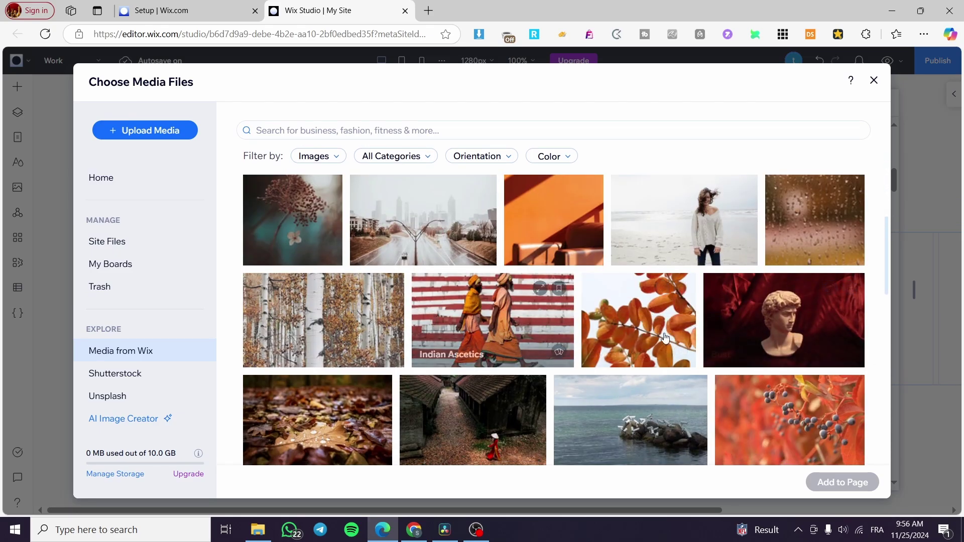
{"action": "scroll", "coordinate": [795, 369], "scroll_direction": "down", "scroll_amount": 1}
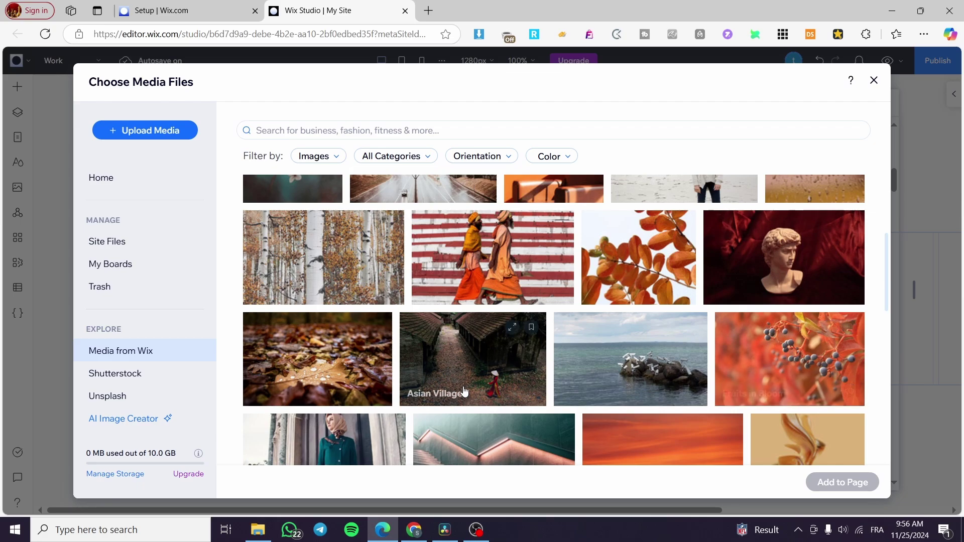
{"action": "left_click", "coordinate": [472, 372]}
{"action": "key", "text": "Return"}
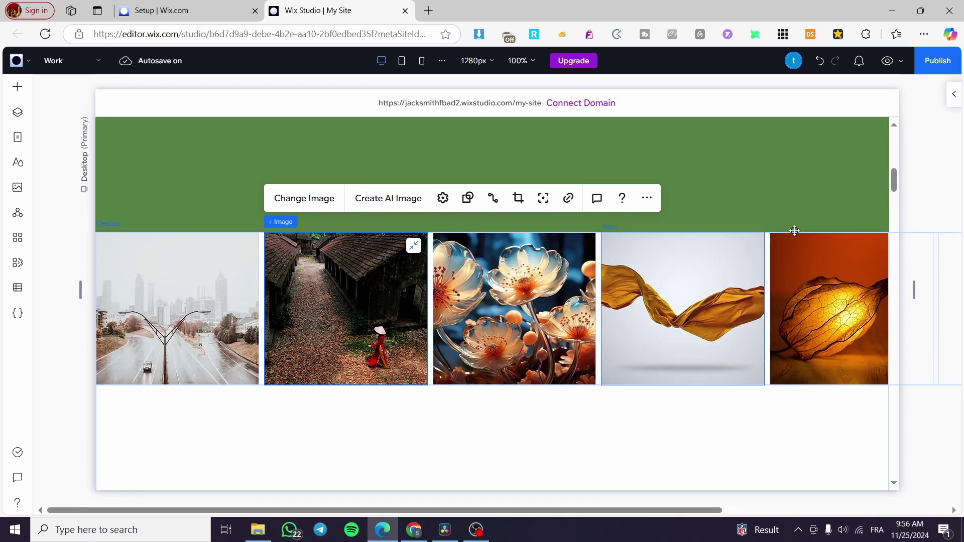
{"action": "key", "text": "Delete"}
{"action": "scroll", "coordinate": [806, 392], "scroll_direction": "down", "scroll_amount": 2}
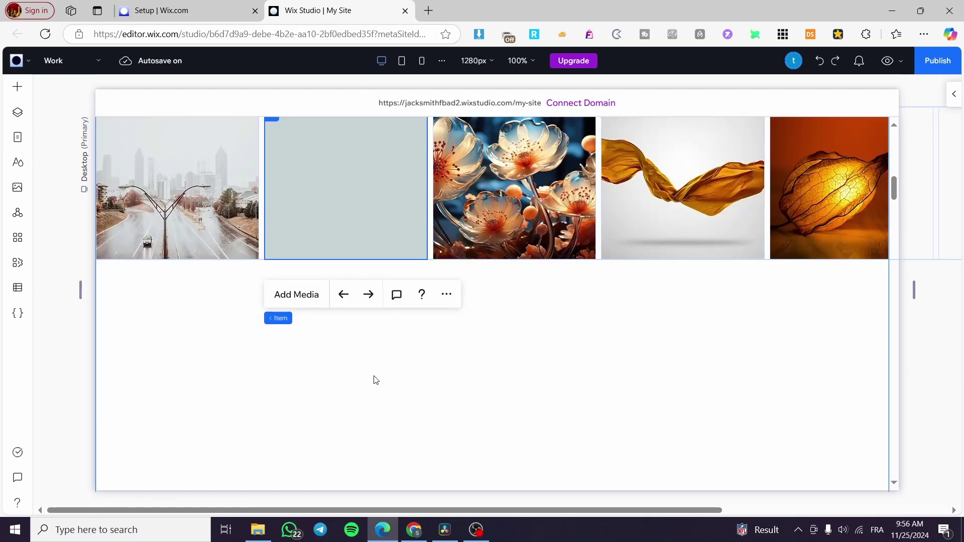
{"action": "left_click", "coordinate": [230, 372]}
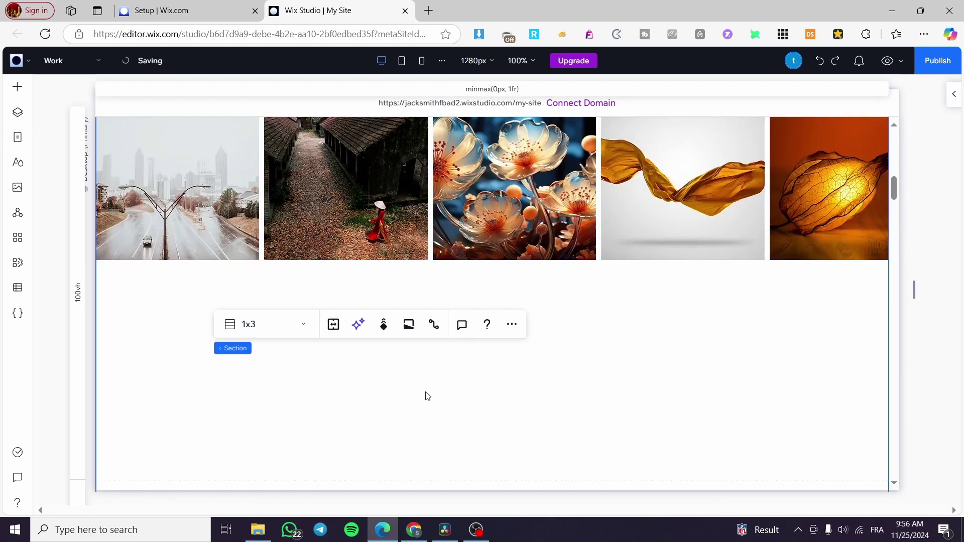
Step: Examine the 1x3 section's size, row heights, gaps, overflow and position type settings
{"action": "scroll", "coordinate": [401, 329], "scroll_direction": "down", "scroll_amount": 3}
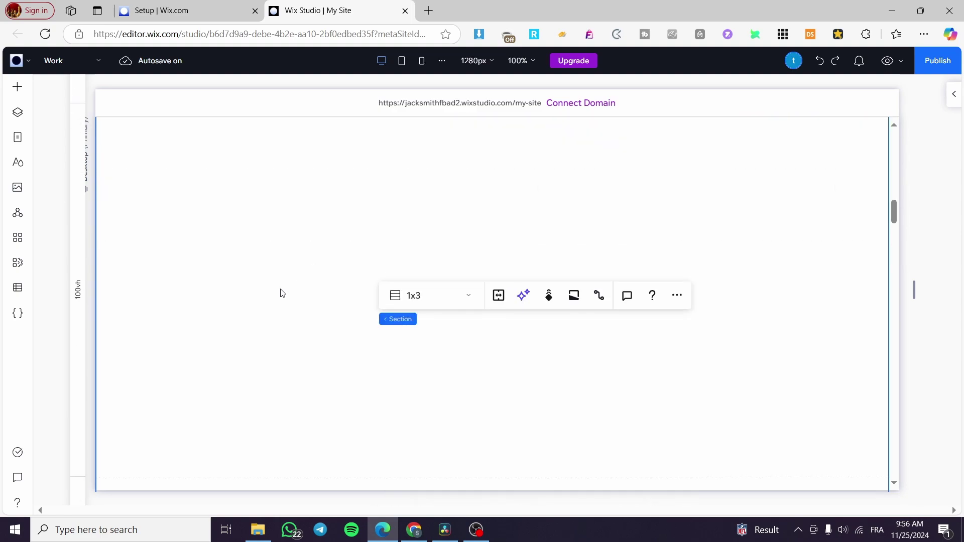
{"action": "left_click", "coordinate": [271, 296]}
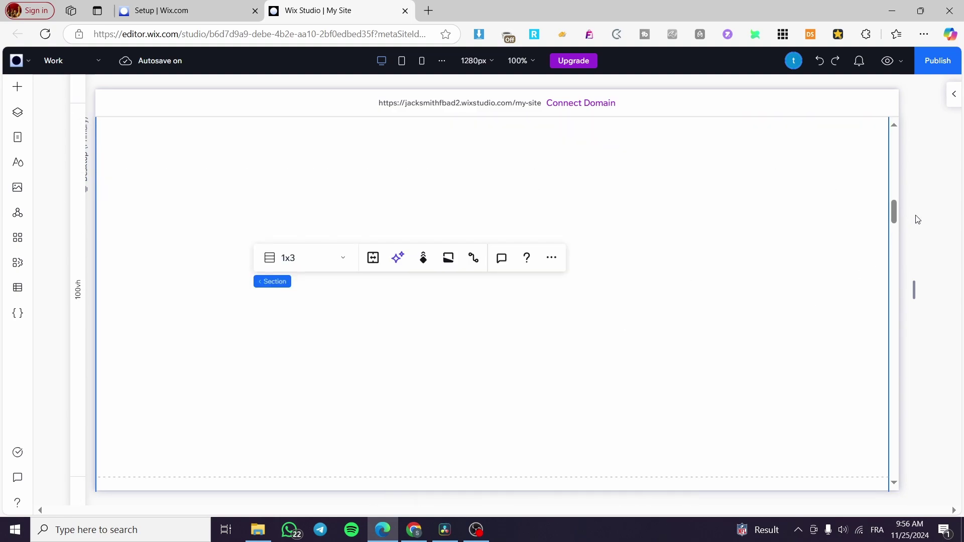
{"action": "left_click", "coordinate": [949, 95]}
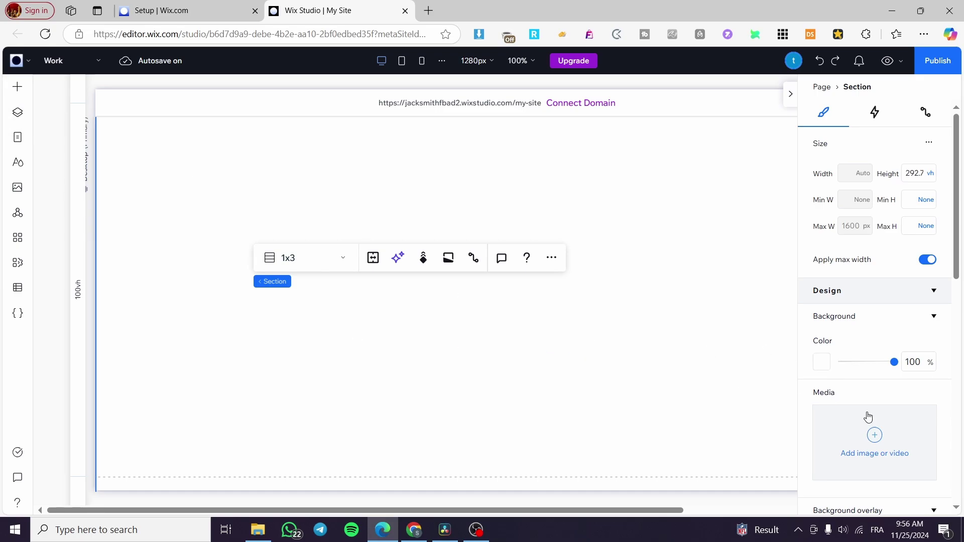
{"action": "scroll", "coordinate": [867, 415], "scroll_direction": "down", "scroll_amount": 10}
{"action": "scroll", "coordinate": [854, 376], "scroll_direction": "up", "scroll_amount": 5}
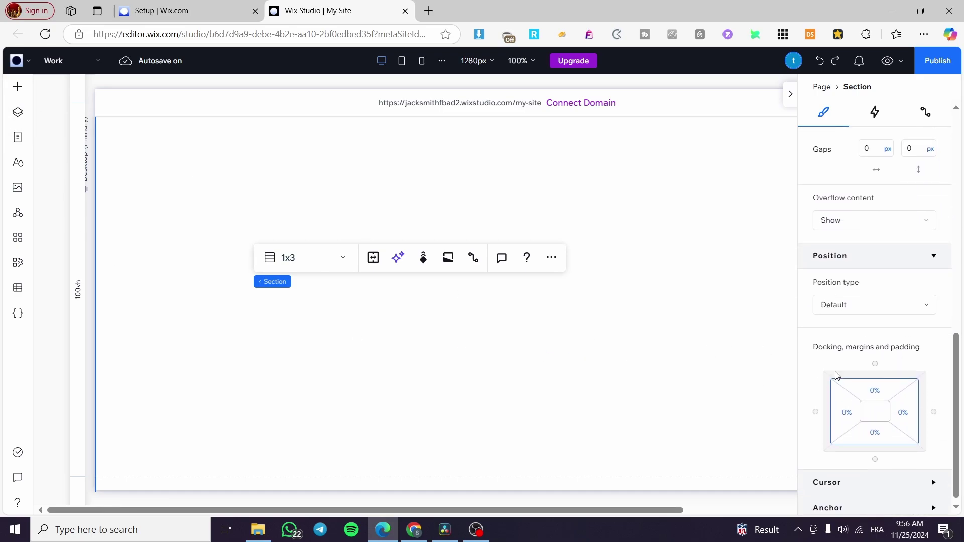
{"action": "scroll", "coordinate": [858, 375], "scroll_direction": "down", "scroll_amount": 3}
{"action": "left_click", "coordinate": [619, 366]}
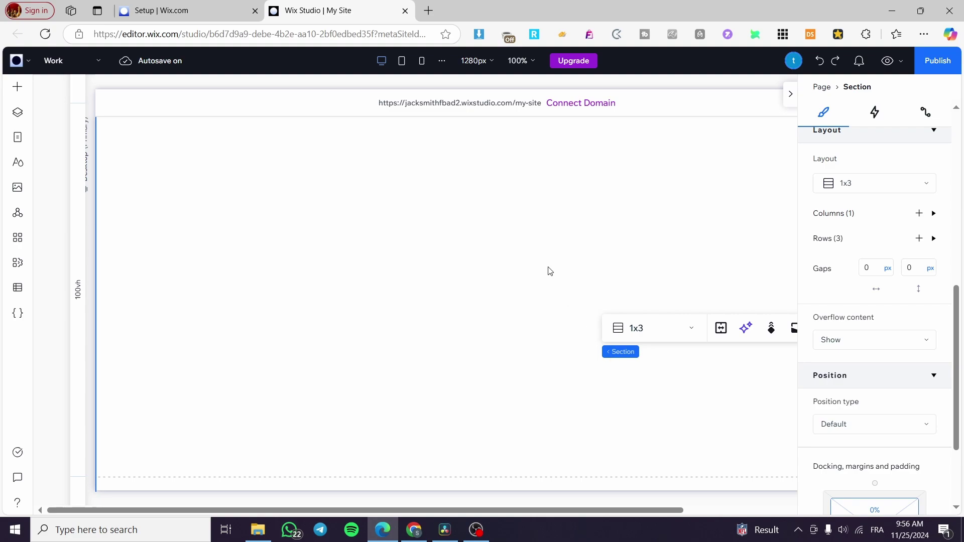
{"action": "scroll", "coordinate": [949, 388], "scroll_direction": "up", "scroll_amount": 1}
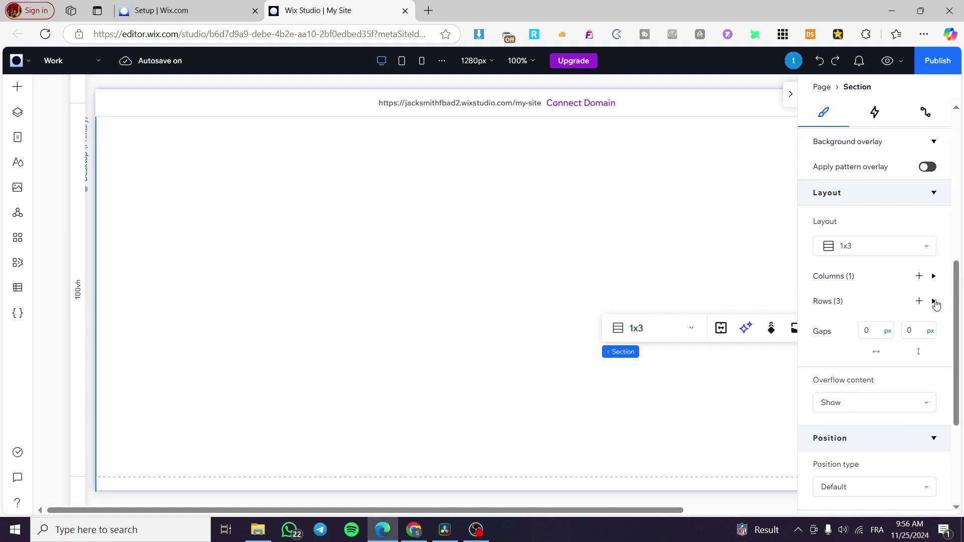
{"action": "left_click", "coordinate": [935, 302]}
{"action": "scroll", "coordinate": [929, 422], "scroll_direction": "down", "scroll_amount": 3}
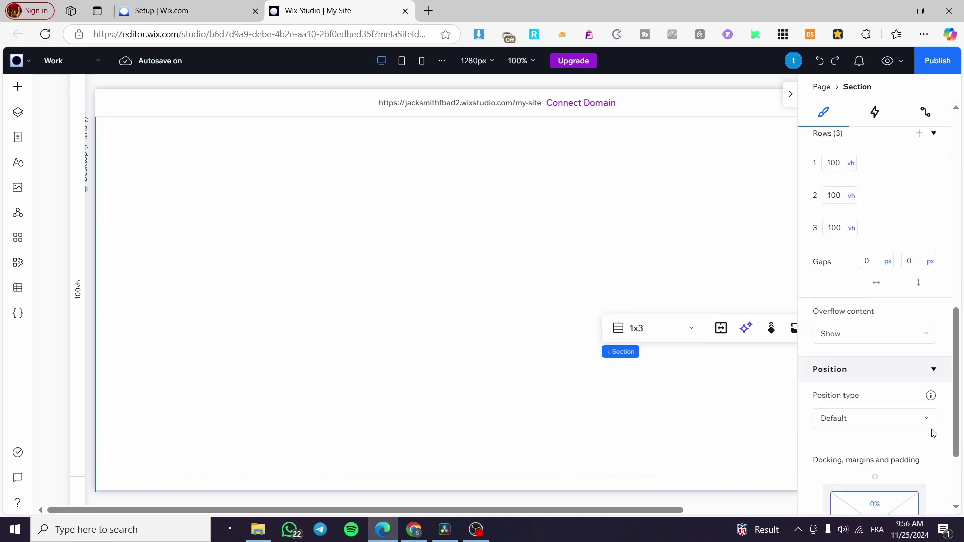
{"action": "scroll", "coordinate": [933, 432], "scroll_direction": "down", "scroll_amount": 2}
{"action": "left_click", "coordinate": [915, 306]}
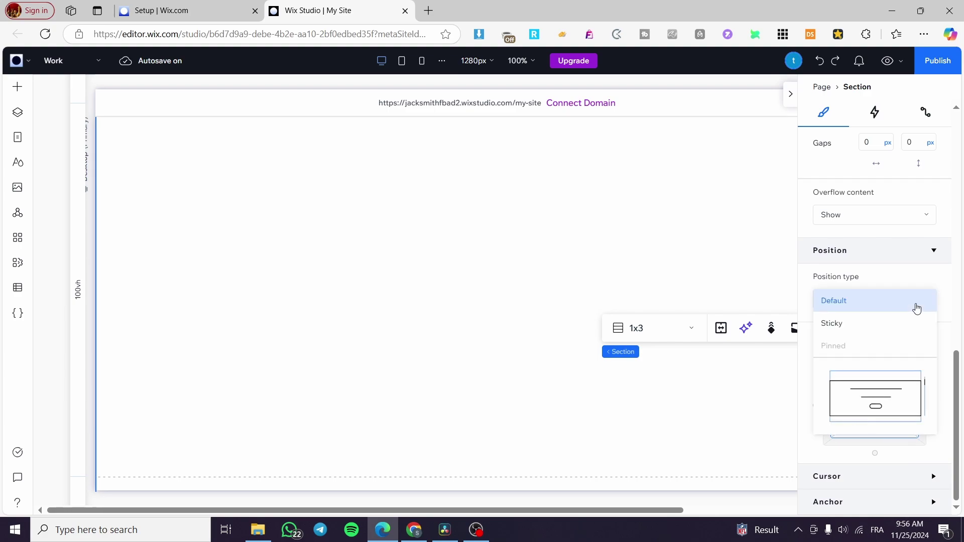
{"action": "left_click", "coordinate": [916, 303]}
{"action": "left_click", "coordinate": [935, 250]}
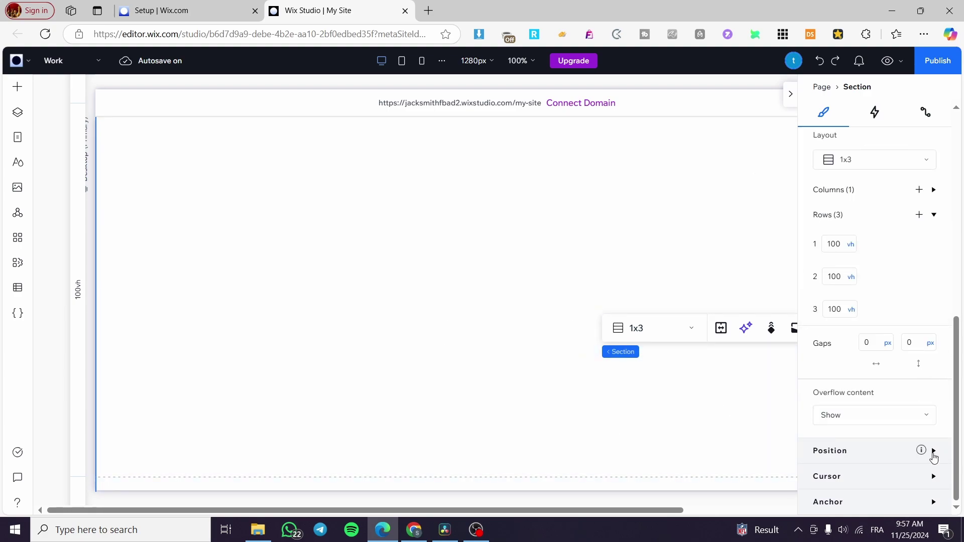
{"action": "scroll", "coordinate": [843, 345], "scroll_direction": "up", "scroll_amount": 6}
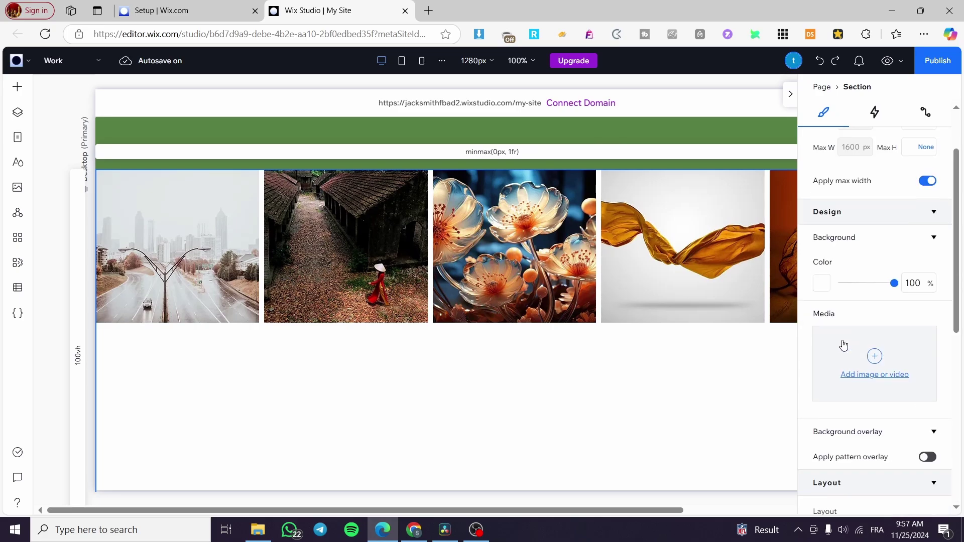
{"action": "left_click", "coordinate": [297, 344]}
{"action": "scroll", "coordinate": [379, 301], "scroll_direction": "down", "scroll_amount": 5}
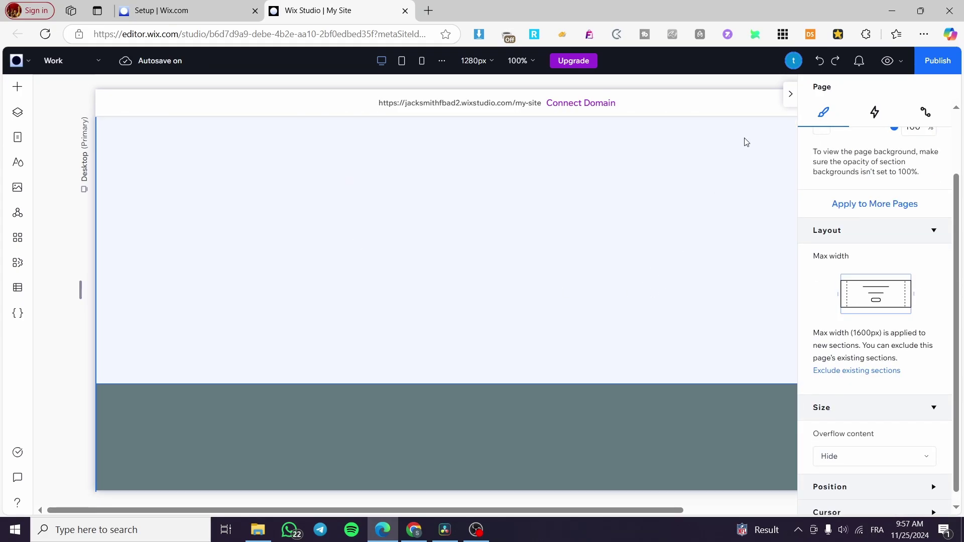
{"action": "left_click", "coordinate": [790, 95]}
Step: Add an empty container to the second row of the 1x3 section and stretch it to fill the cell
{"action": "left_click", "coordinate": [609, 317]}
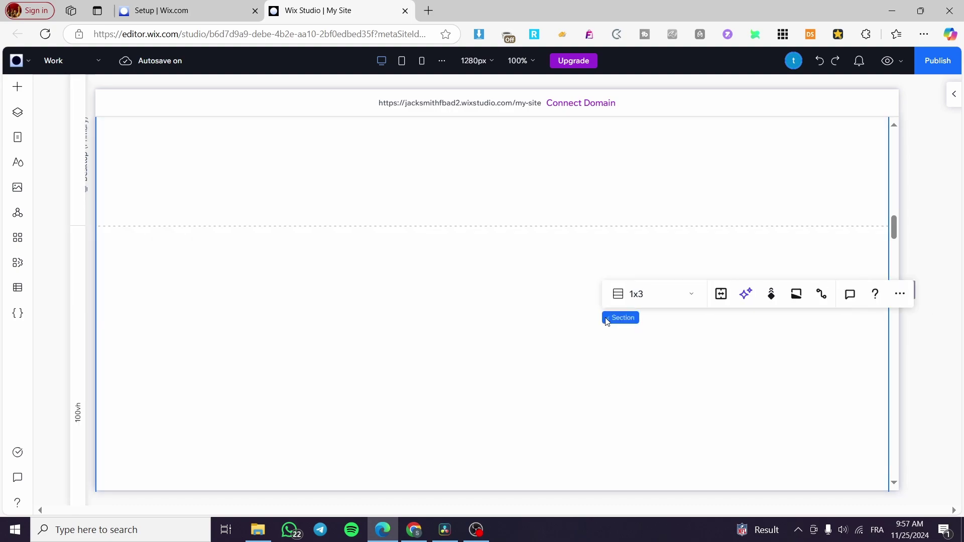
{"action": "scroll", "coordinate": [391, 282], "scroll_direction": "up", "scroll_amount": 5}
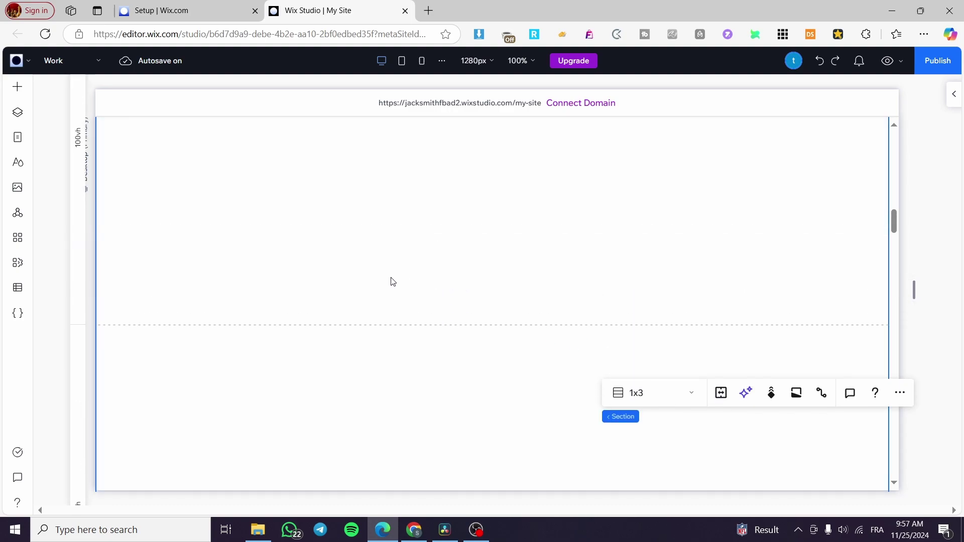
{"action": "left_click", "coordinate": [196, 284]}
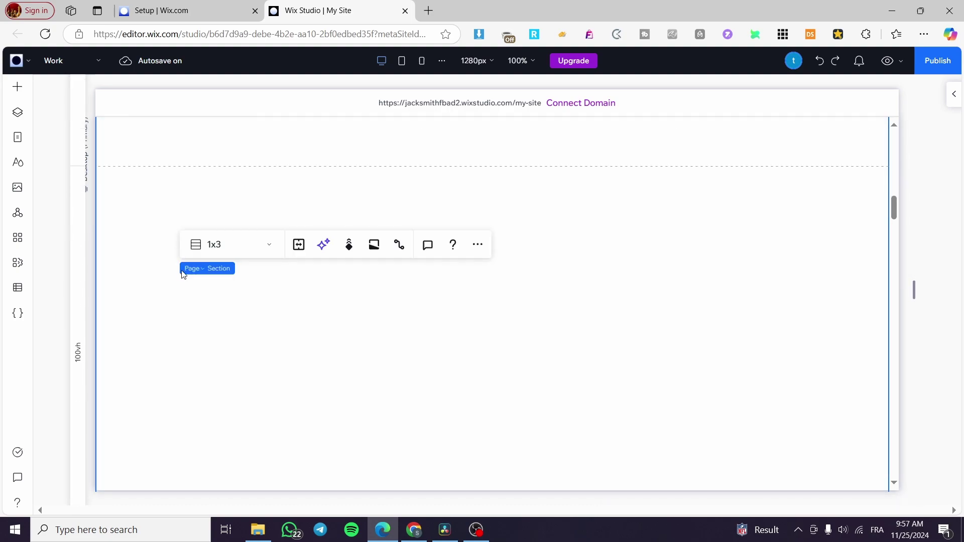
{"action": "left_click", "coordinate": [15, 89]}
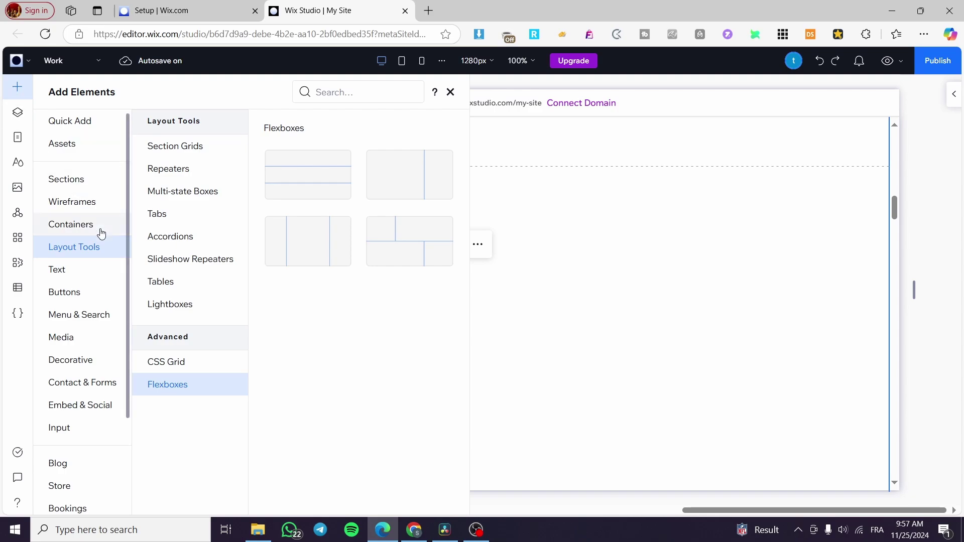
{"action": "left_click", "coordinate": [73, 227]}
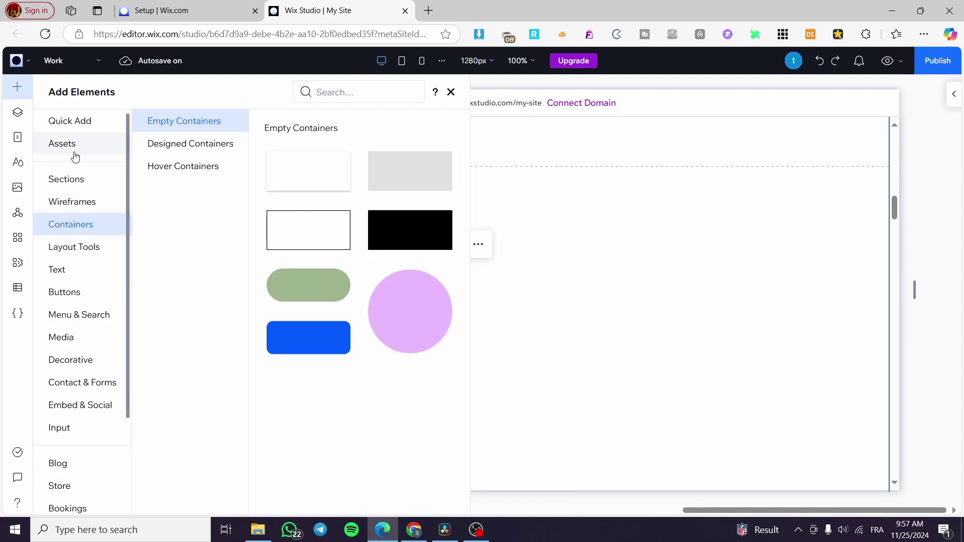
{"action": "left_click", "coordinate": [76, 132]}
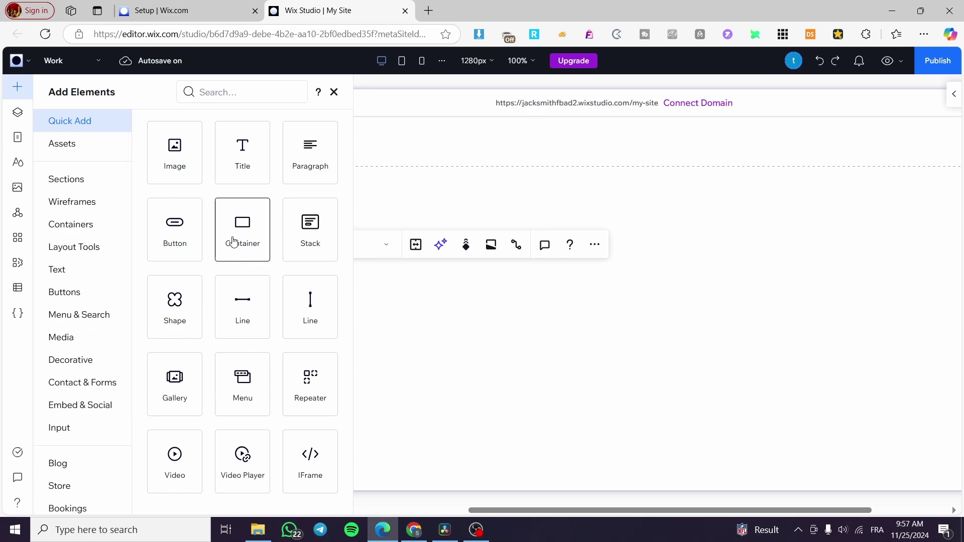
{"action": "left_click_drag", "start_coordinate": [231, 243], "coordinate": [231, 241]}
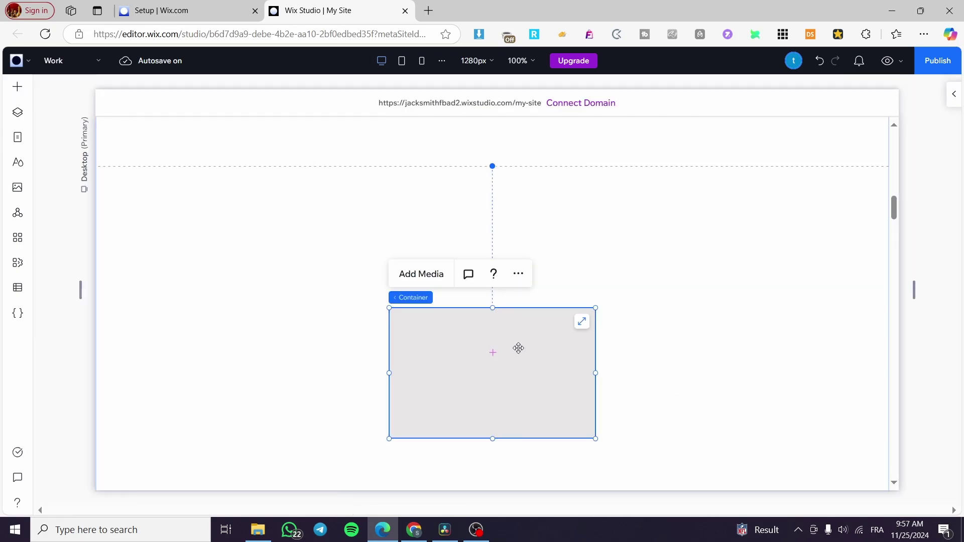
{"action": "left_click", "coordinate": [582, 324]}
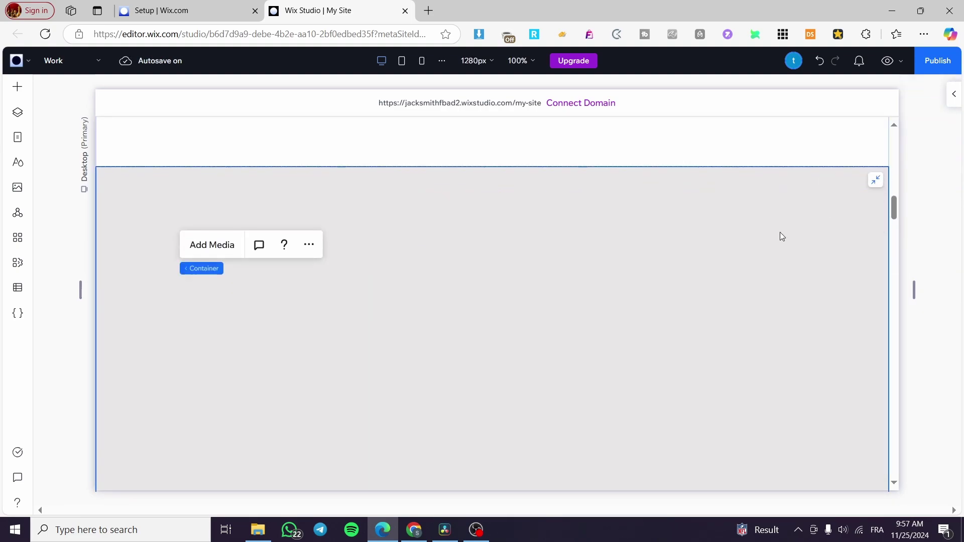
Step: Set the stretched container's background to a custom red, #FF0808, at full opacity
{"action": "left_click", "coordinate": [781, 236]}
{"action": "left_click", "coordinate": [953, 94]}
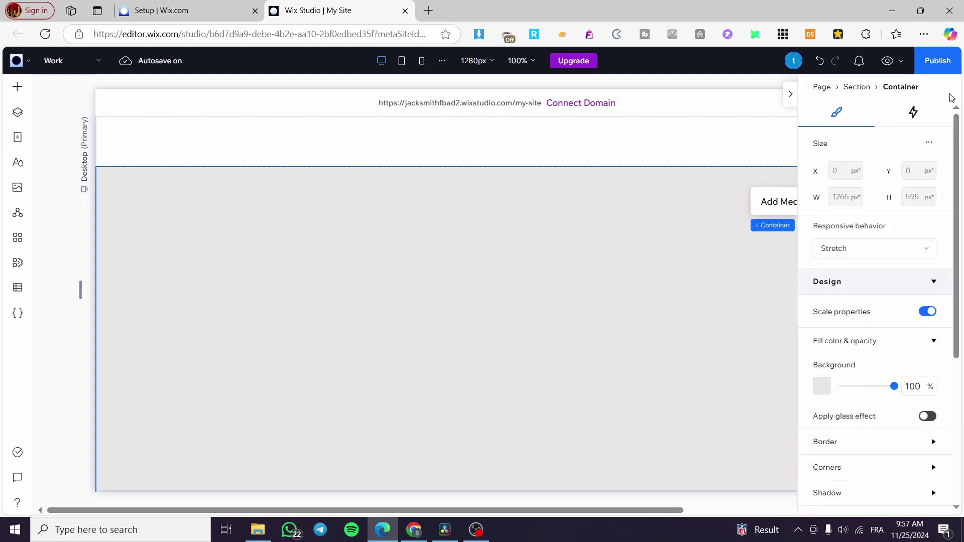
{"action": "left_click", "coordinate": [821, 387]}
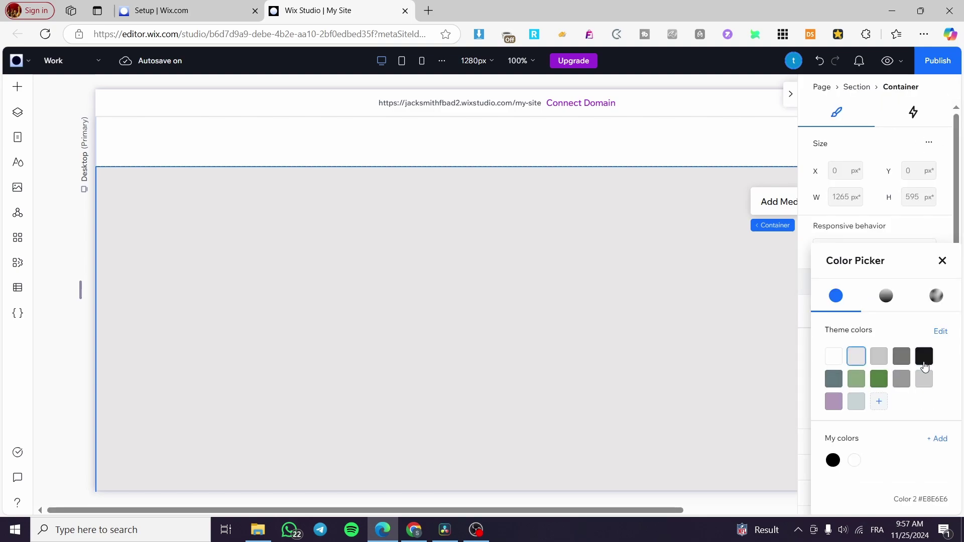
{"action": "left_click", "coordinate": [877, 404]}
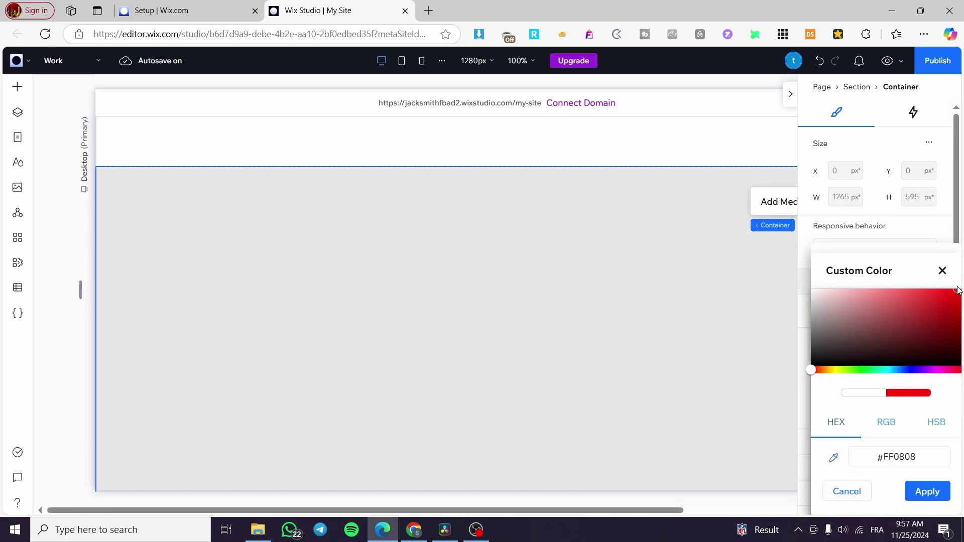
{"action": "left_click", "coordinate": [928, 492]}
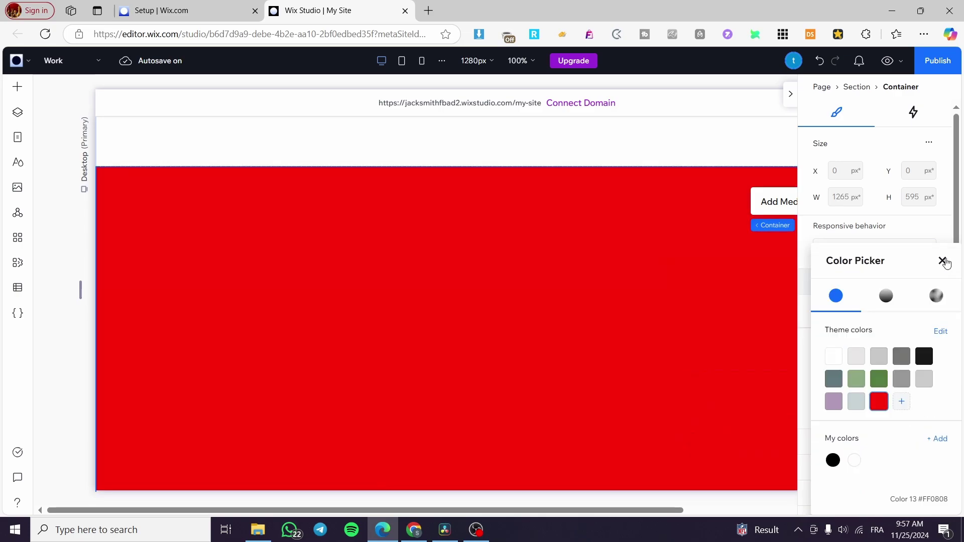
{"action": "left_click", "coordinate": [942, 261]}
Step: Narrow the red container to a thin strip along the section's edge by setting its right margin to 99%
{"action": "scroll", "coordinate": [914, 320], "scroll_direction": "down", "scroll_amount": 1}
{"action": "scroll", "coordinate": [916, 342], "scroll_direction": "down", "scroll_amount": 3}
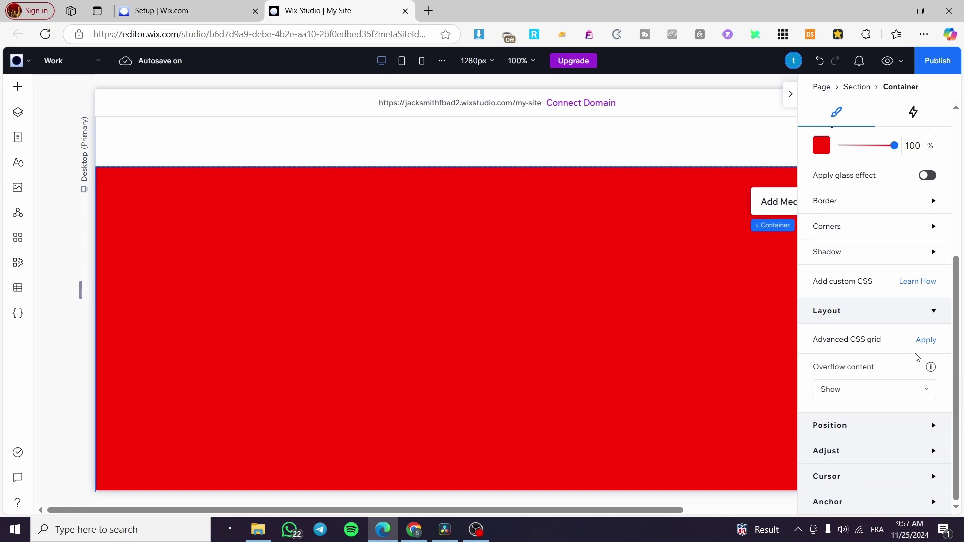
{"action": "left_click", "coordinate": [934, 451]}
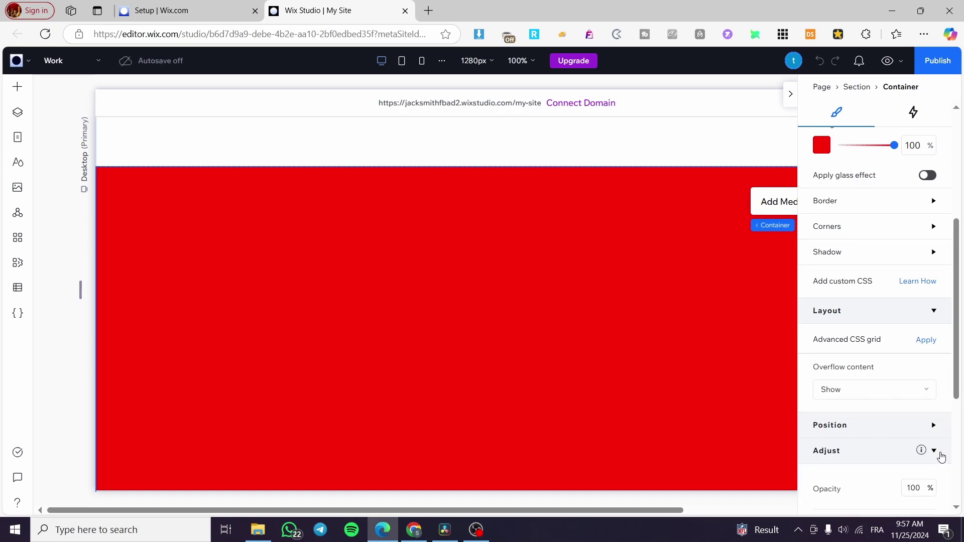
{"action": "scroll", "coordinate": [934, 442], "scroll_direction": "down", "scroll_amount": 4}
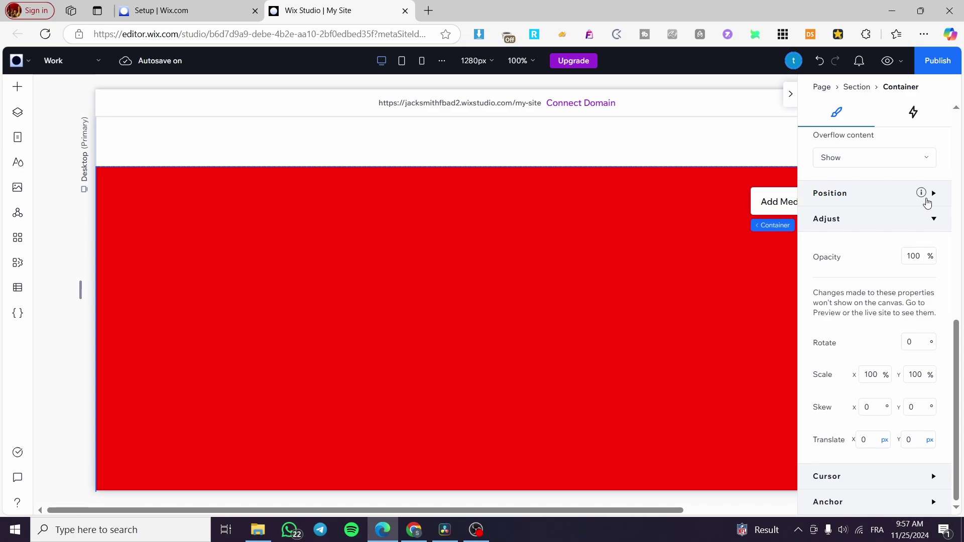
{"action": "left_click", "coordinate": [931, 194]}
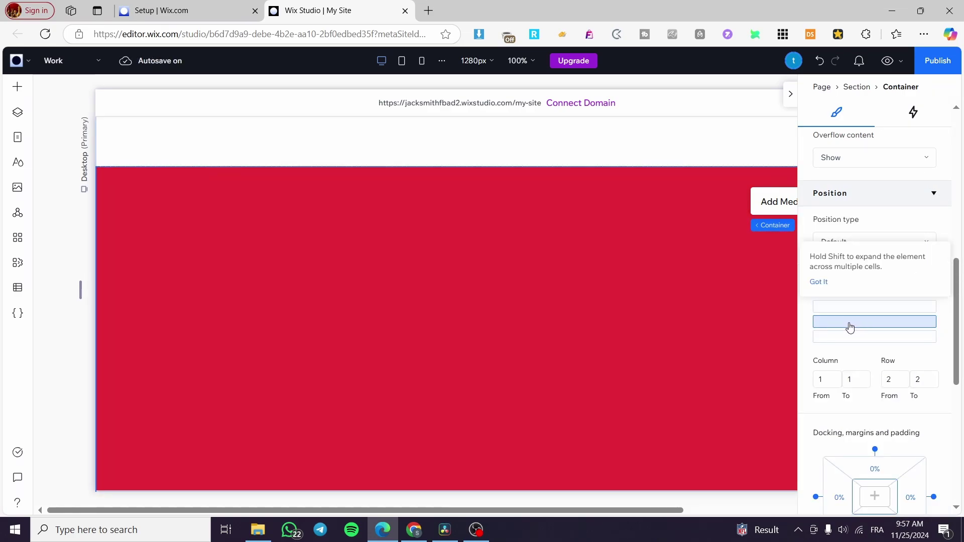
{"action": "scroll", "coordinate": [888, 342], "scroll_direction": "down", "scroll_amount": 4}
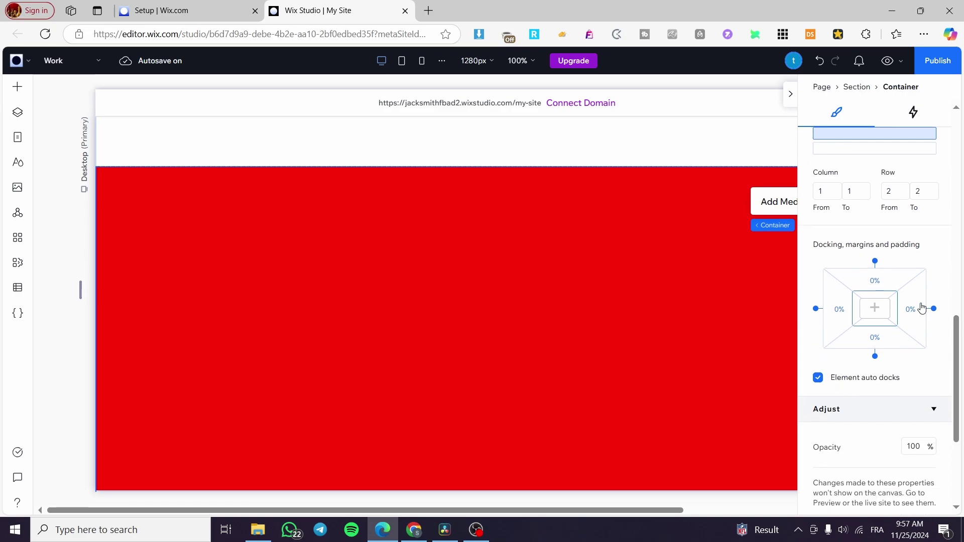
{"action": "left_click", "coordinate": [920, 305]}
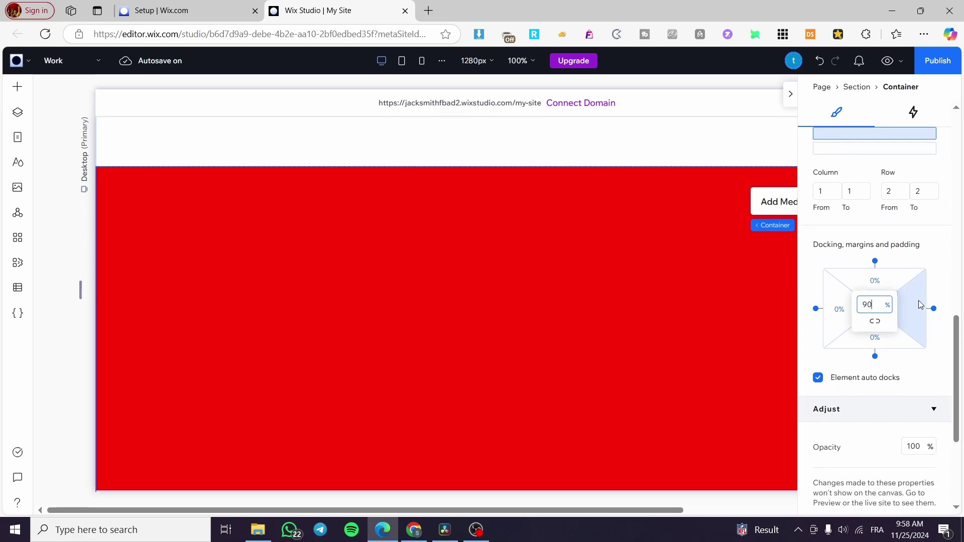
{"action": "key", "text": "Return"}
{"action": "left_click", "coordinate": [871, 303]}
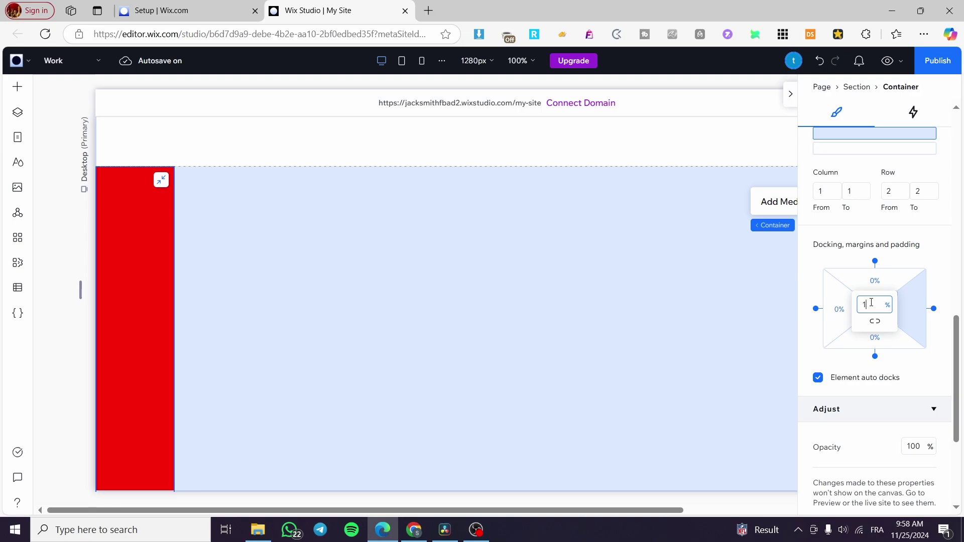
{"action": "key", "text": "BackSpace"}
{"action": "key", "text": "Return"}
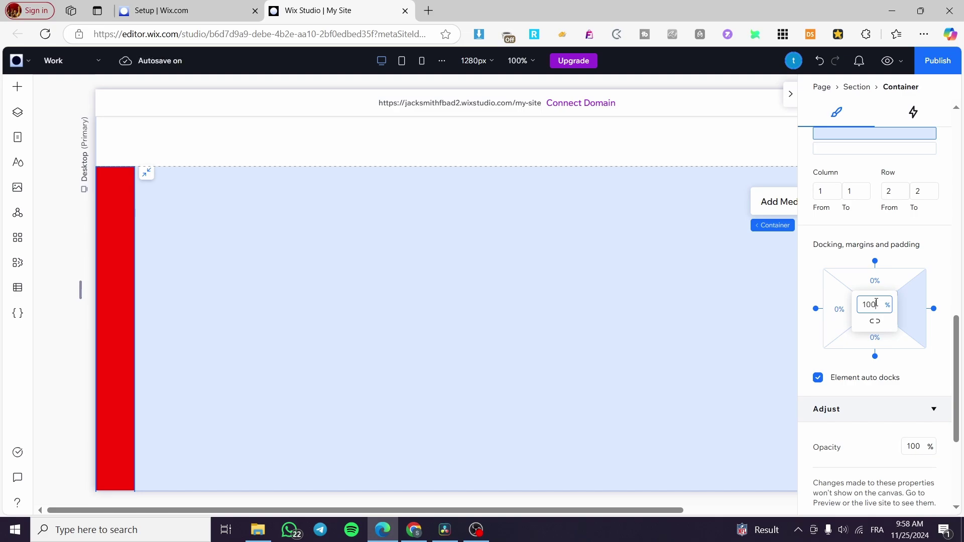
{"action": "key", "text": "Return"}
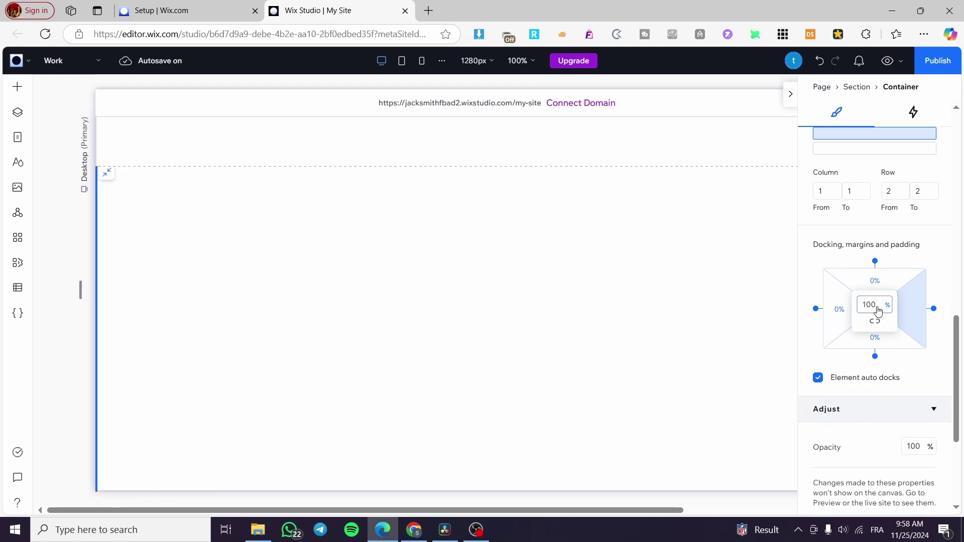
{"action": "left_click", "coordinate": [877, 305]}
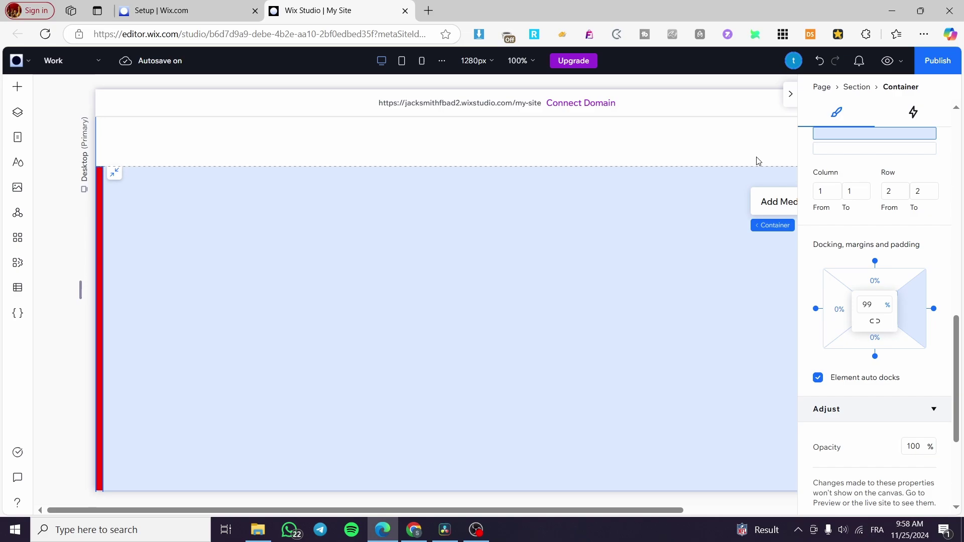
Step: Examine the page from the green section through the image row to the red strip in the 1x3 section's second row
{"action": "left_click", "coordinate": [735, 195]}
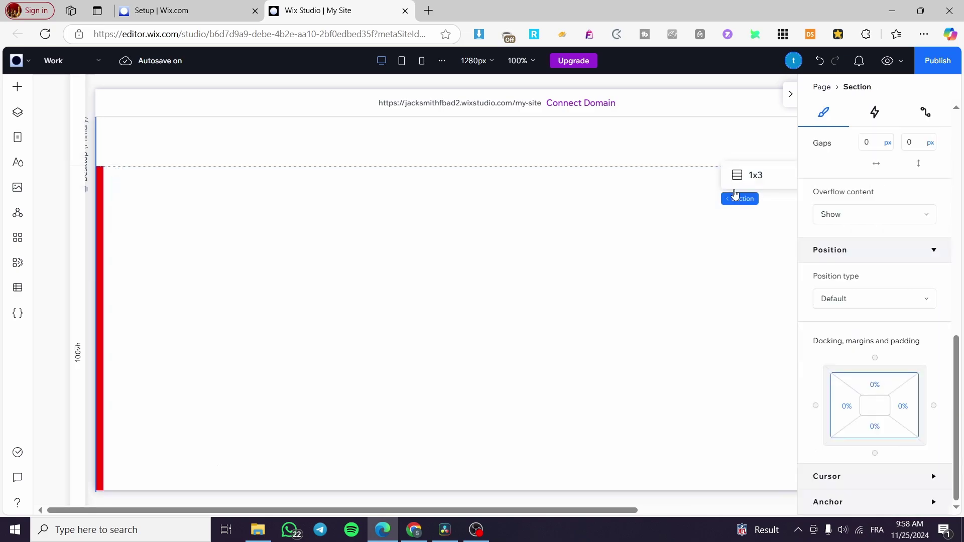
{"action": "scroll", "coordinate": [369, 304], "scroll_direction": "up", "scroll_amount": 3}
{"action": "scroll", "coordinate": [394, 289], "scroll_direction": "down", "scroll_amount": 8}
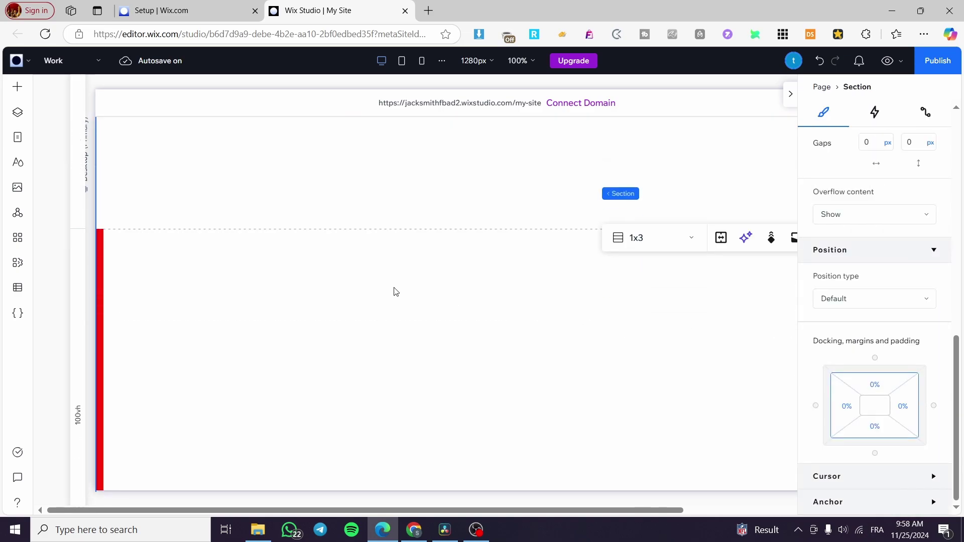
{"action": "scroll", "coordinate": [217, 303], "scroll_direction": "up", "scroll_amount": 5}
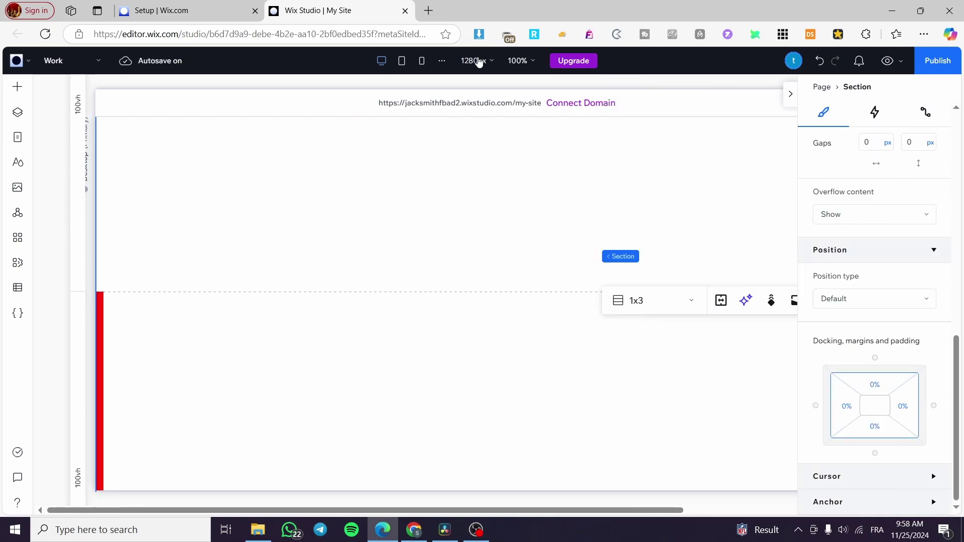
{"action": "scroll", "coordinate": [216, 261], "scroll_direction": "down", "scroll_amount": 4}
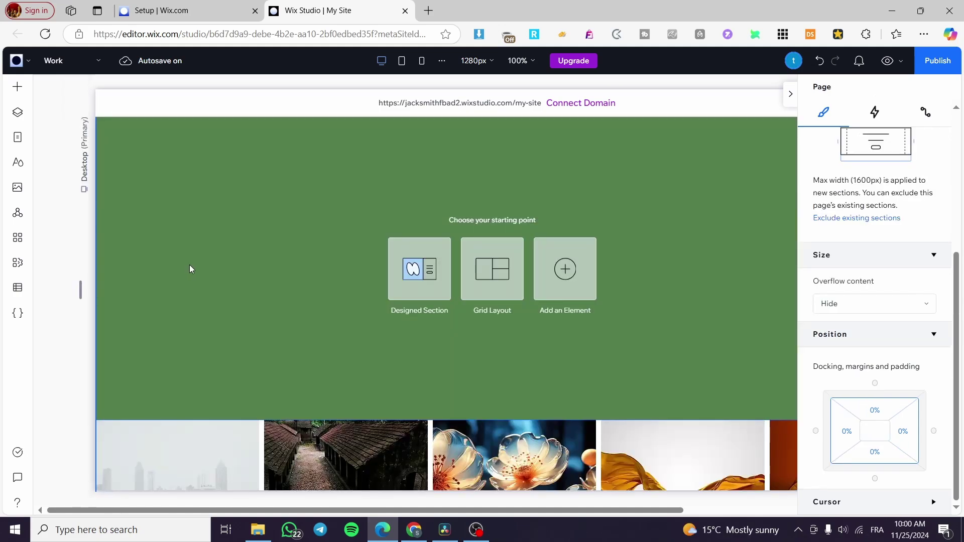
{"action": "scroll", "coordinate": [201, 264], "scroll_direction": "down", "scroll_amount": 5}
{"action": "scroll", "coordinate": [247, 266], "scroll_direction": "down", "scroll_amount": 3}
{"action": "scroll", "coordinate": [417, 280], "scroll_direction": "up", "scroll_amount": 6}
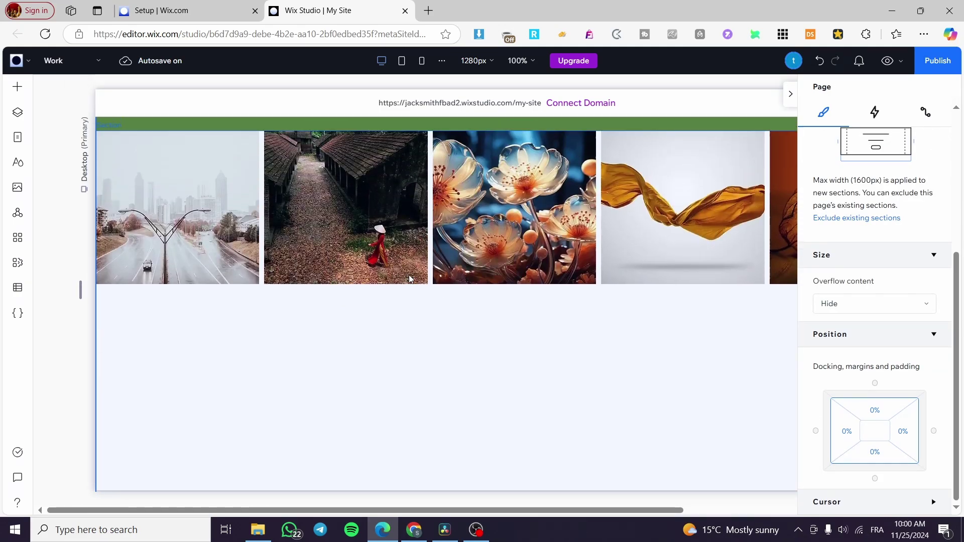
{"action": "scroll", "coordinate": [390, 318], "scroll_direction": "down", "scroll_amount": 8}
{"action": "scroll", "coordinate": [101, 311], "scroll_direction": "down", "scroll_amount": 3}
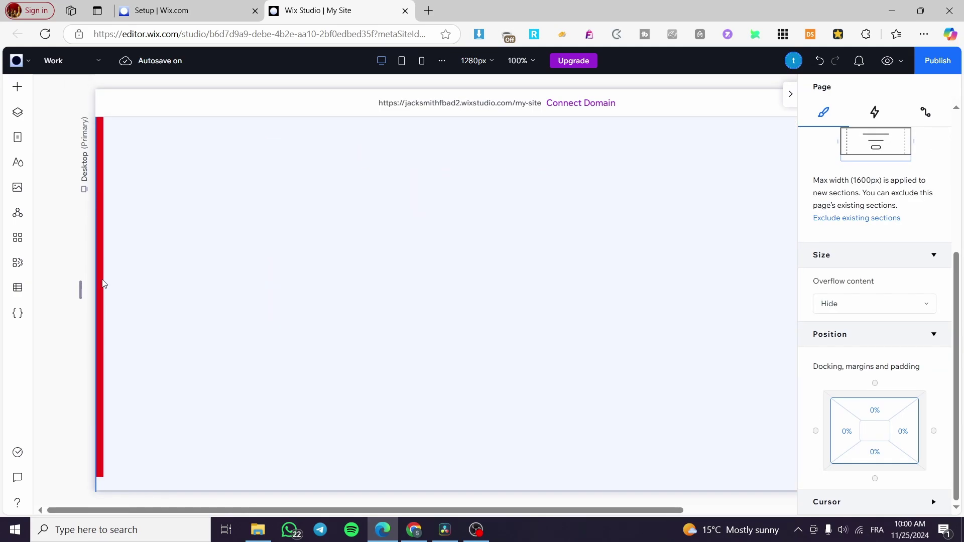
{"action": "left_click", "coordinate": [103, 284]}
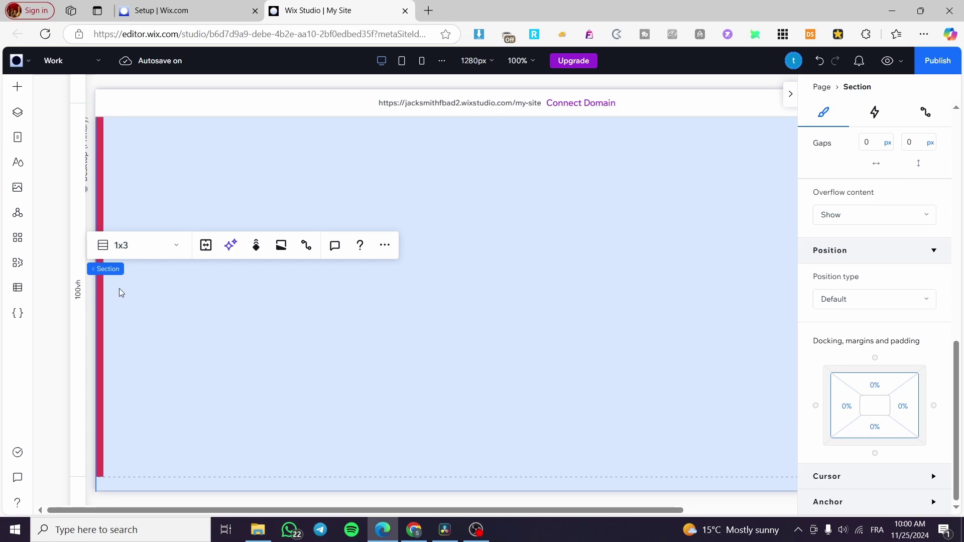
{"action": "mouse_move", "coordinate": [100, 274]}
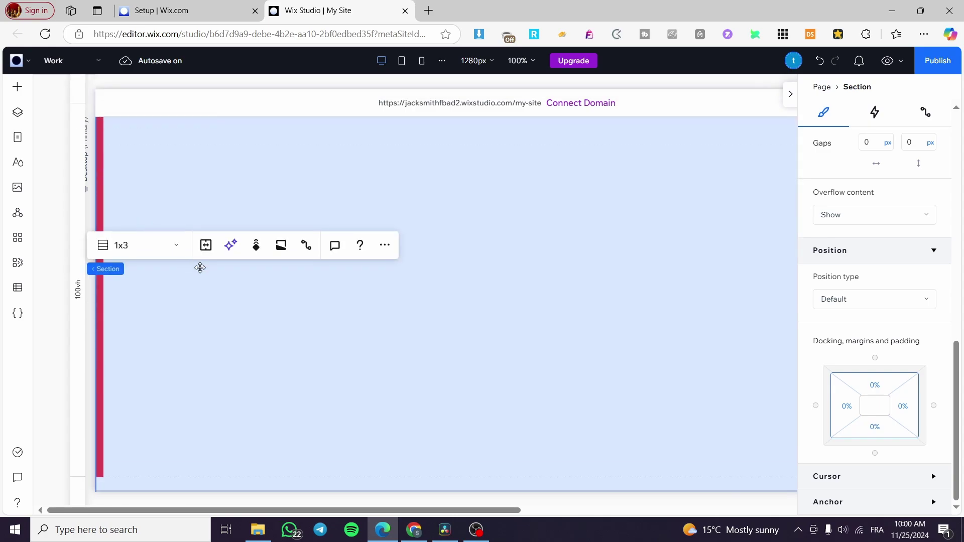
{"action": "scroll", "coordinate": [840, 169], "scroll_direction": "up", "scroll_amount": 5}
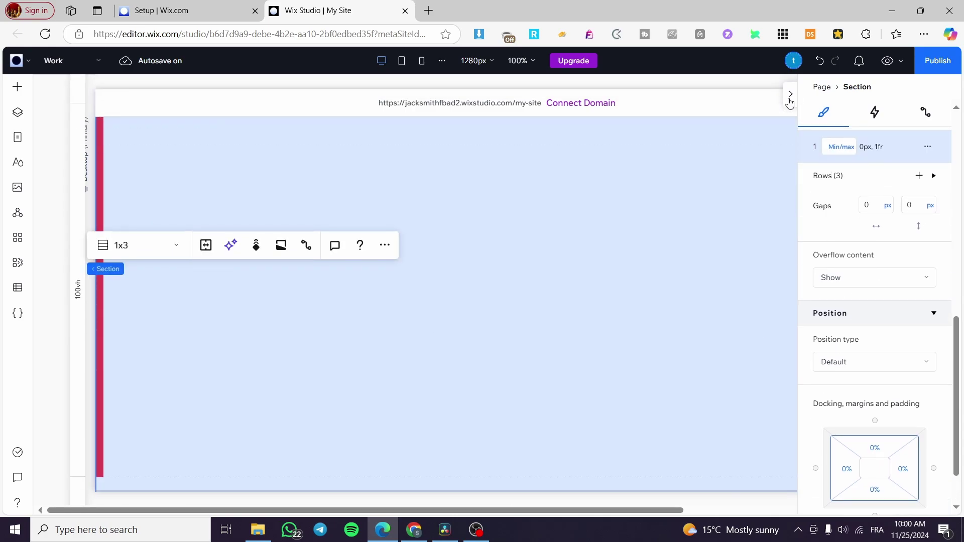
{"action": "scroll", "coordinate": [840, 169], "scroll_direction": "up", "scroll_amount": 1}
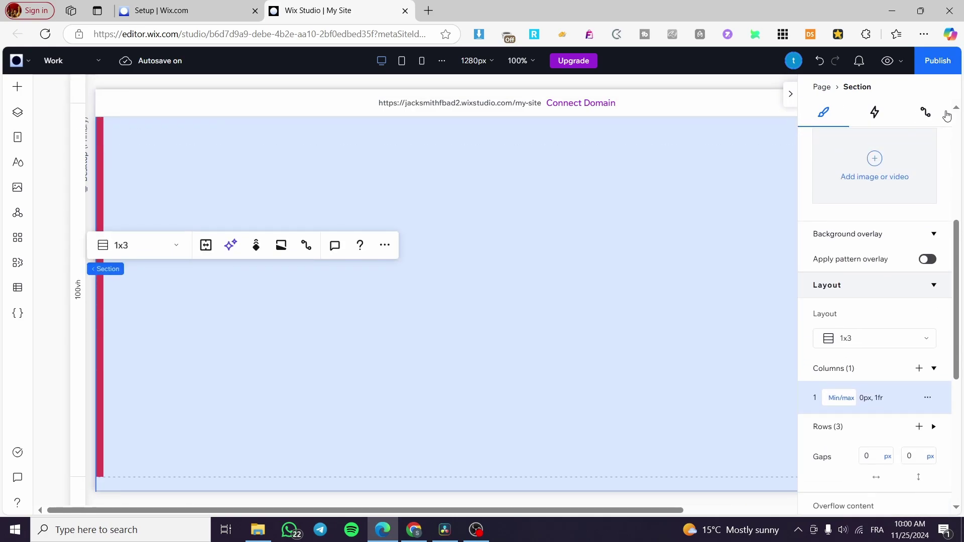
{"action": "left_click", "coordinate": [791, 96]}
{"action": "left_click", "coordinate": [919, 202]}
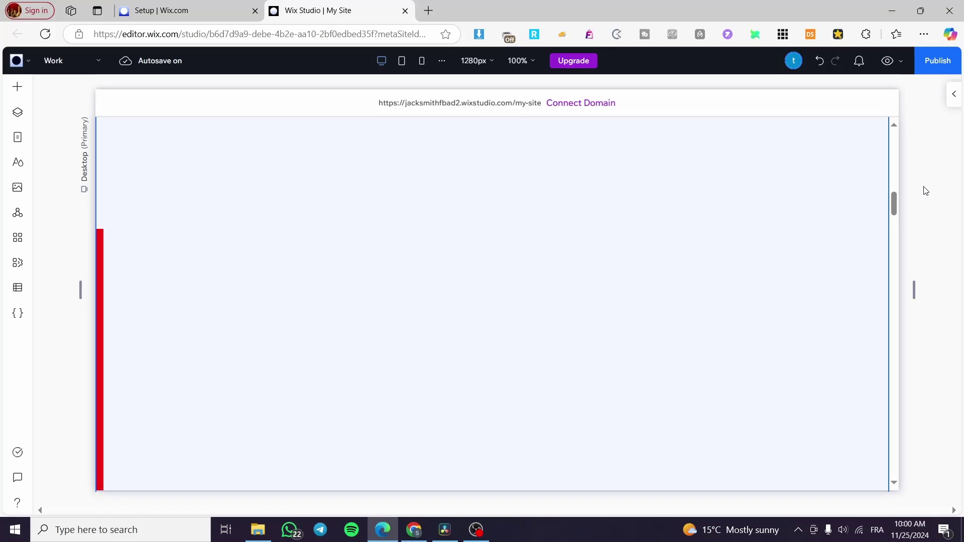
Step: Add a scroll-triggered animation to the flexbox holding the images
{"action": "left_click", "coordinate": [954, 93]}
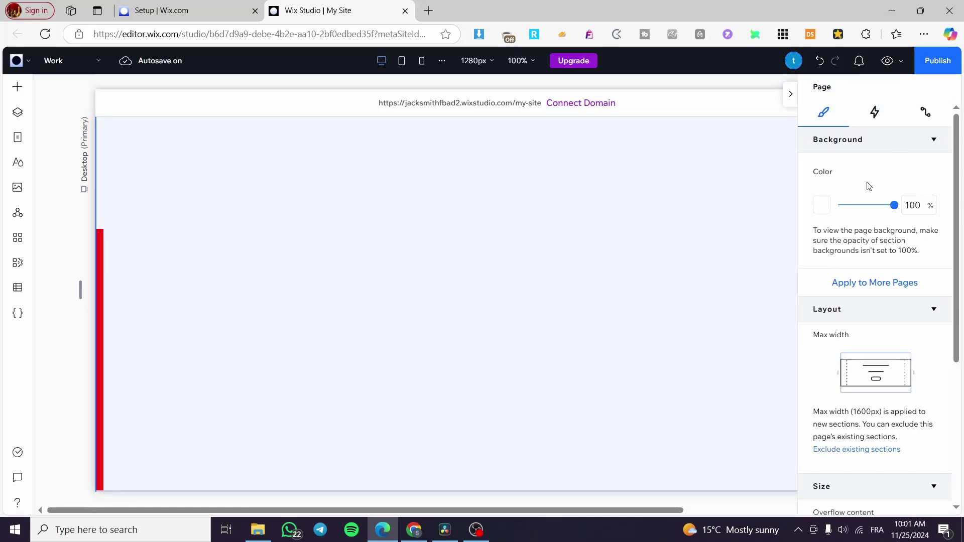
{"action": "left_click", "coordinate": [886, 120]}
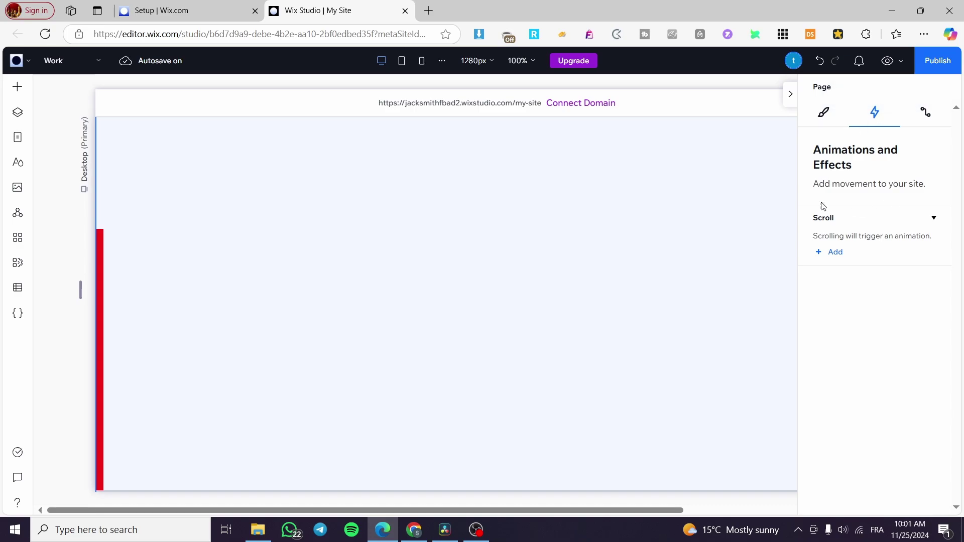
{"action": "left_click", "coordinate": [935, 219]}
{"action": "left_click", "coordinate": [933, 219]}
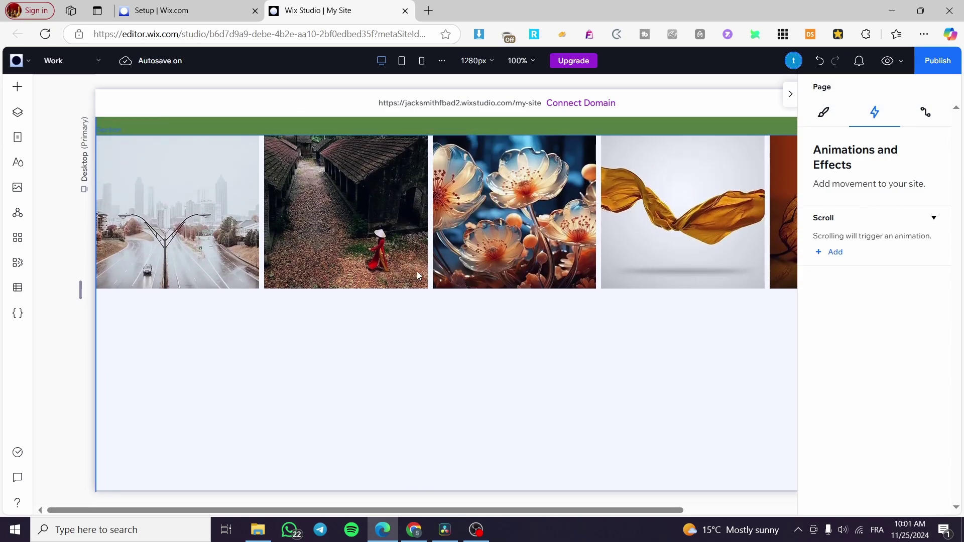
{"action": "left_click", "coordinate": [413, 246]}
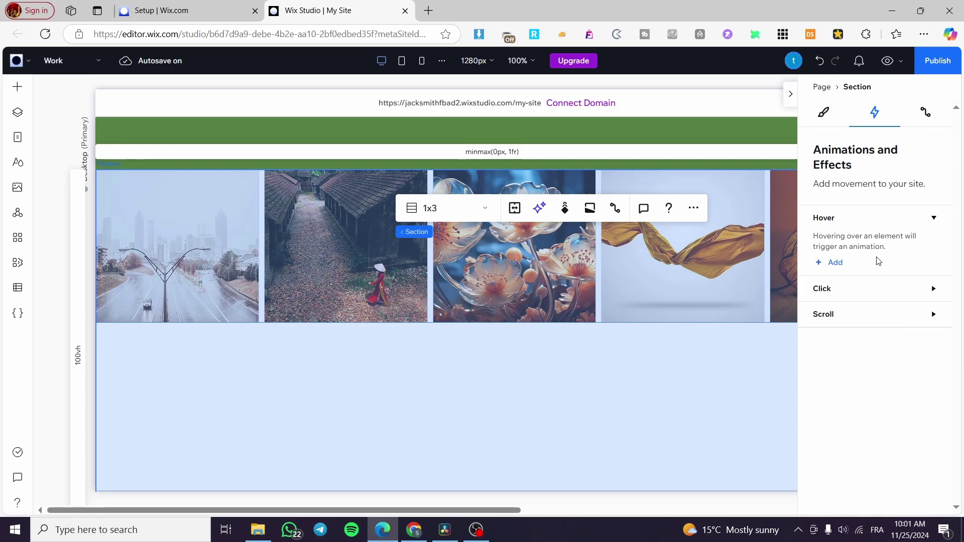
{"action": "left_click", "coordinate": [155, 270]}
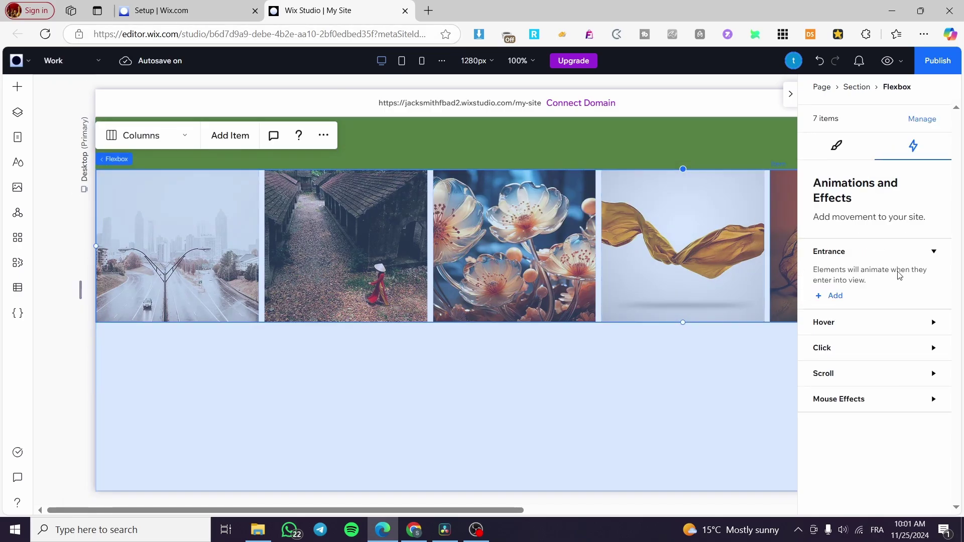
{"action": "left_click", "coordinate": [934, 374]}
{"action": "left_click", "coordinate": [835, 408]}
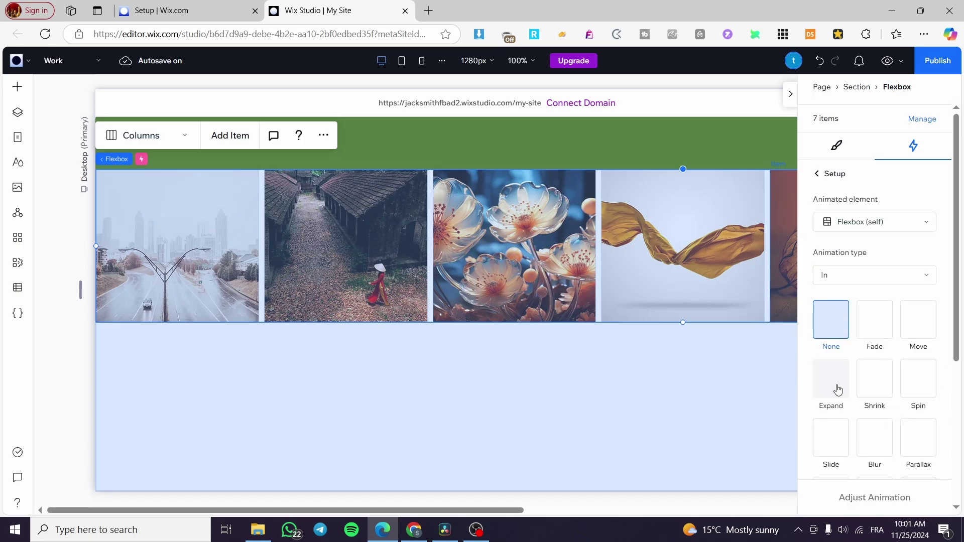
Step: Check the flexbox's animated-element and effect choices, and undo its scroll-triggered animation
{"action": "left_click", "coordinate": [887, 226]}
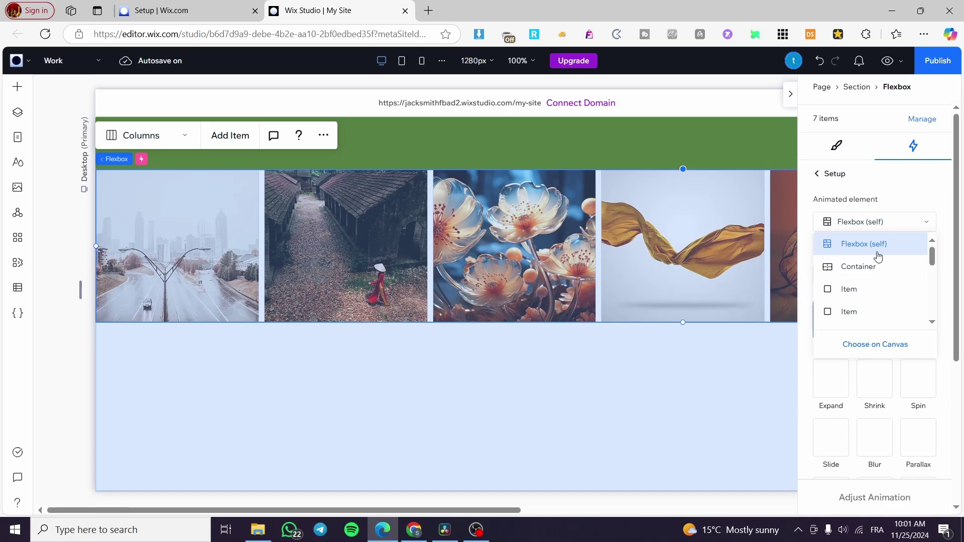
{"action": "left_click", "coordinate": [847, 253]}
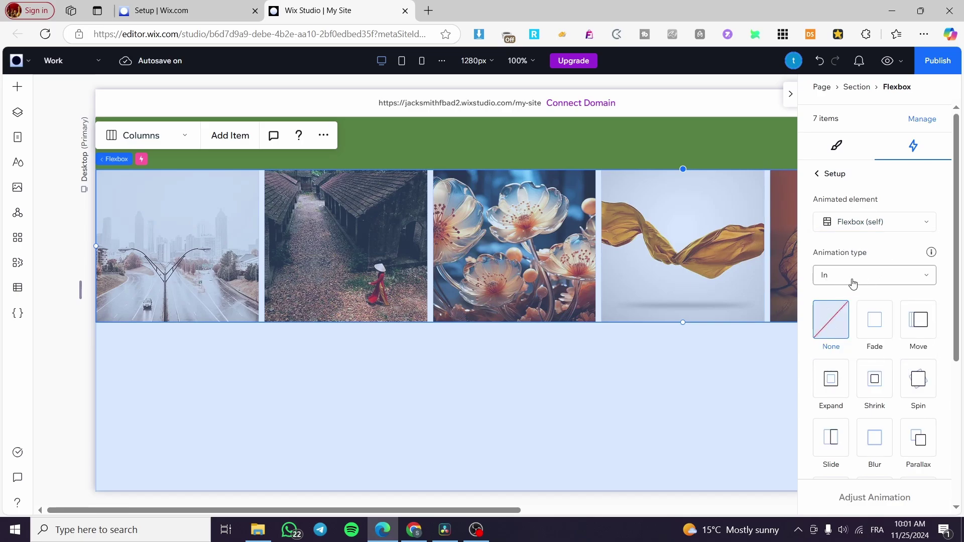
{"action": "scroll", "coordinate": [883, 281], "scroll_direction": "down", "scroll_amount": 4}
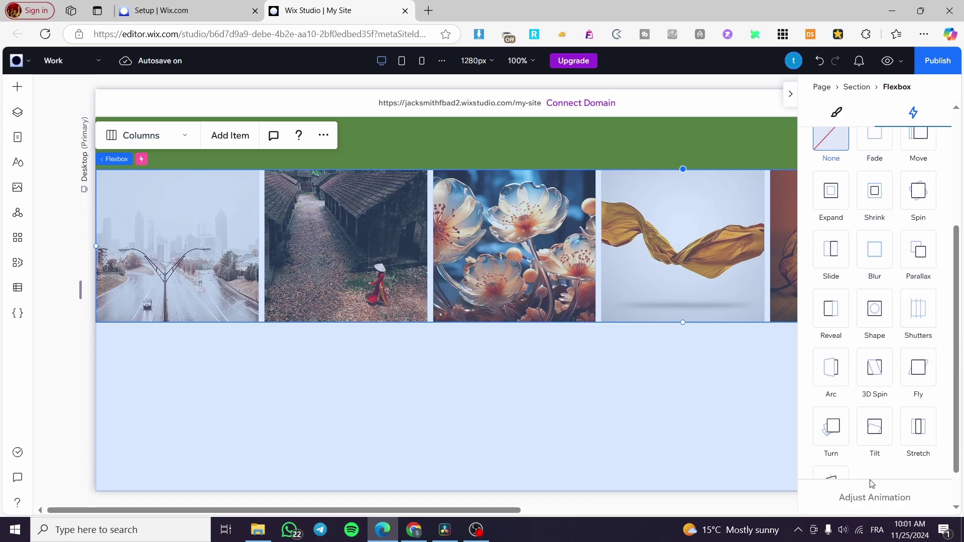
{"action": "scroll", "coordinate": [873, 452], "scroll_direction": "up", "scroll_amount": 2}
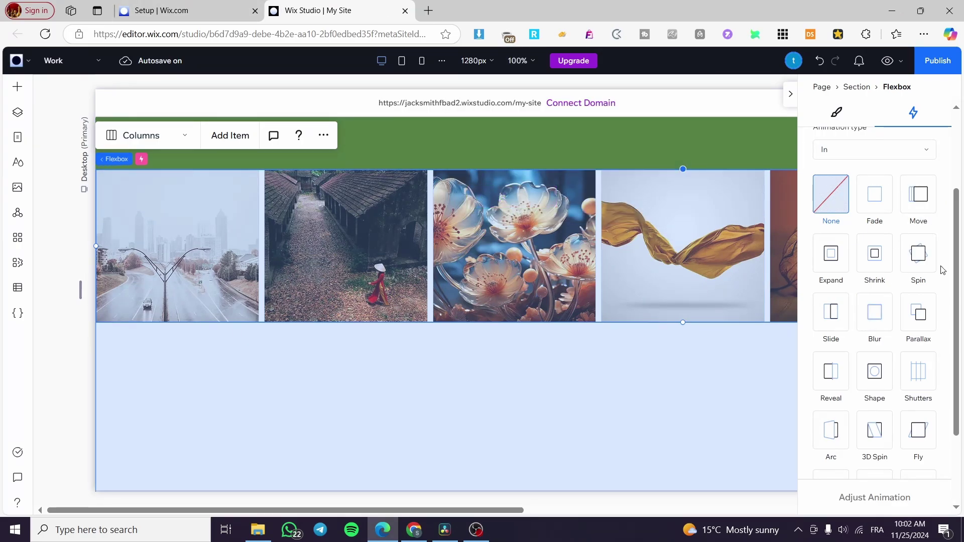
{"action": "key", "text": "Delete"}
{"action": "key", "text": "ctrl+z"}
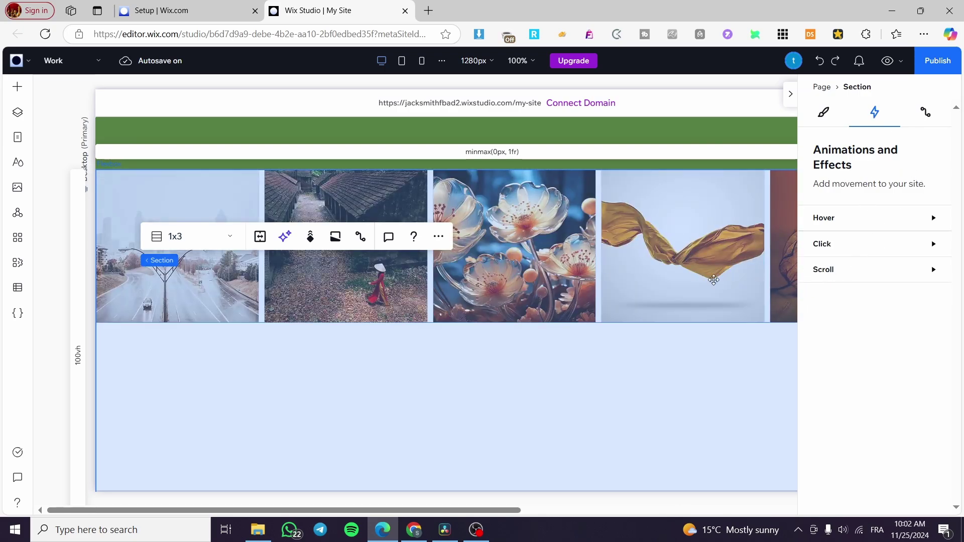
Step: Try a scroll-triggered animation on the first image item and check its animated-element choices
{"action": "left_click", "coordinate": [257, 244]}
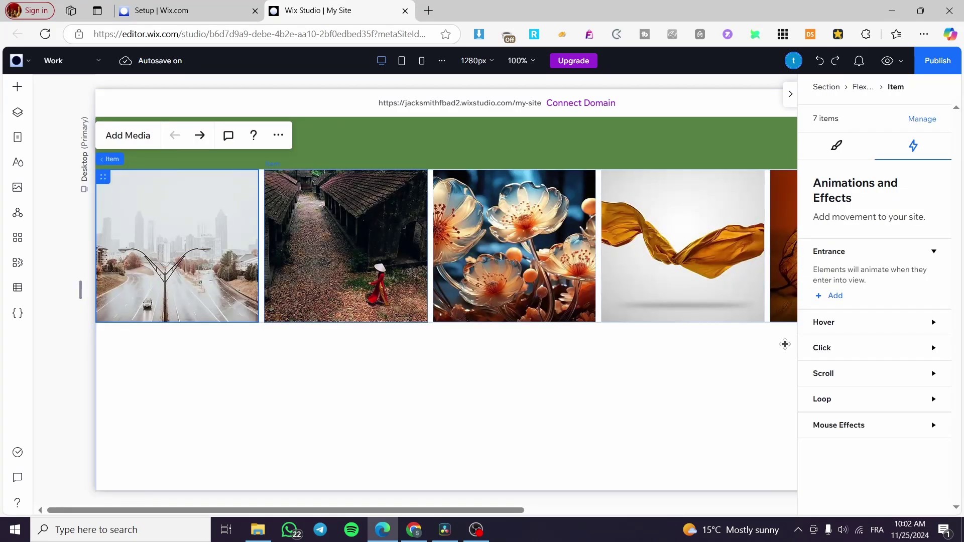
{"action": "left_click", "coordinate": [882, 379]}
{"action": "left_click", "coordinate": [831, 407]}
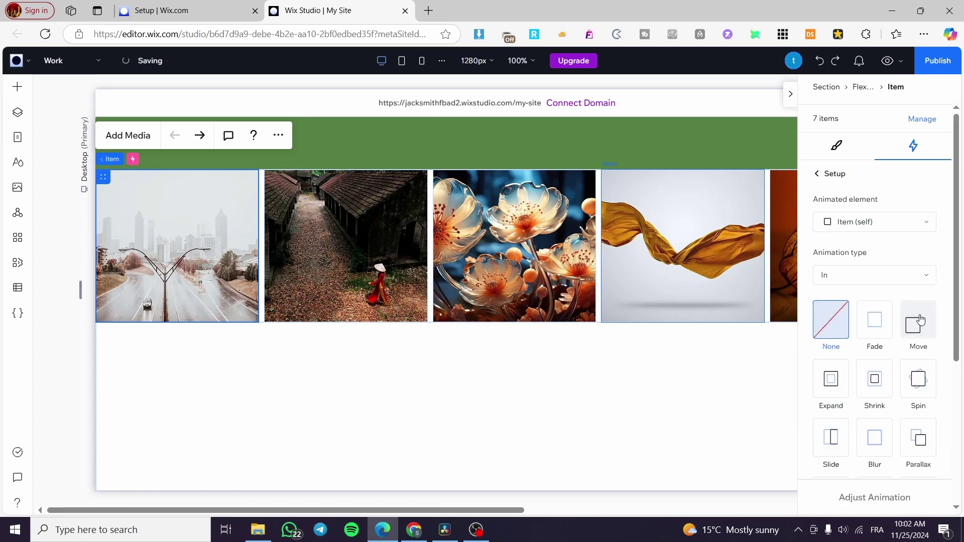
{"action": "left_click", "coordinate": [906, 223]}
{"action": "scroll", "coordinate": [898, 287], "scroll_direction": "down", "scroll_amount": 5}
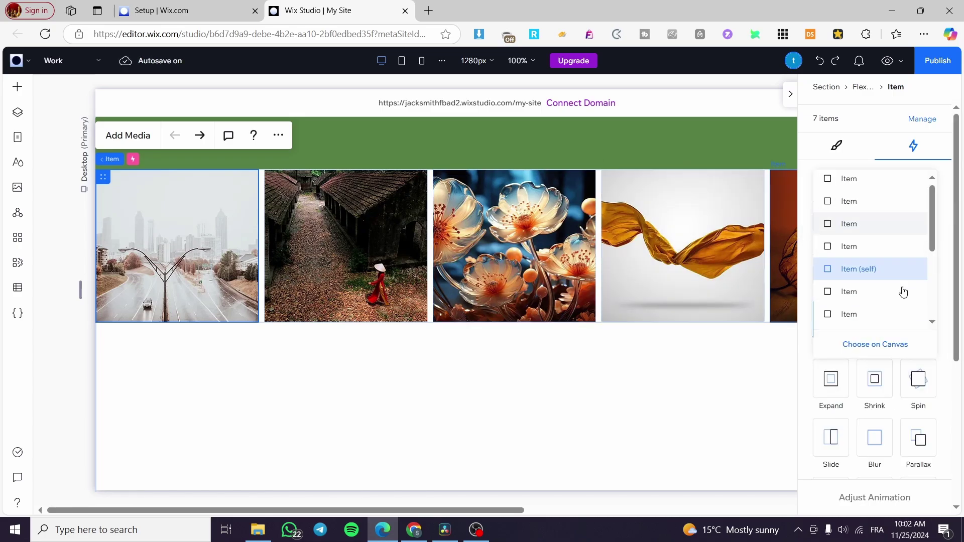
{"action": "scroll", "coordinate": [907, 251], "scroll_direction": "up", "scroll_amount": 3}
{"action": "left_click", "coordinate": [879, 199]}
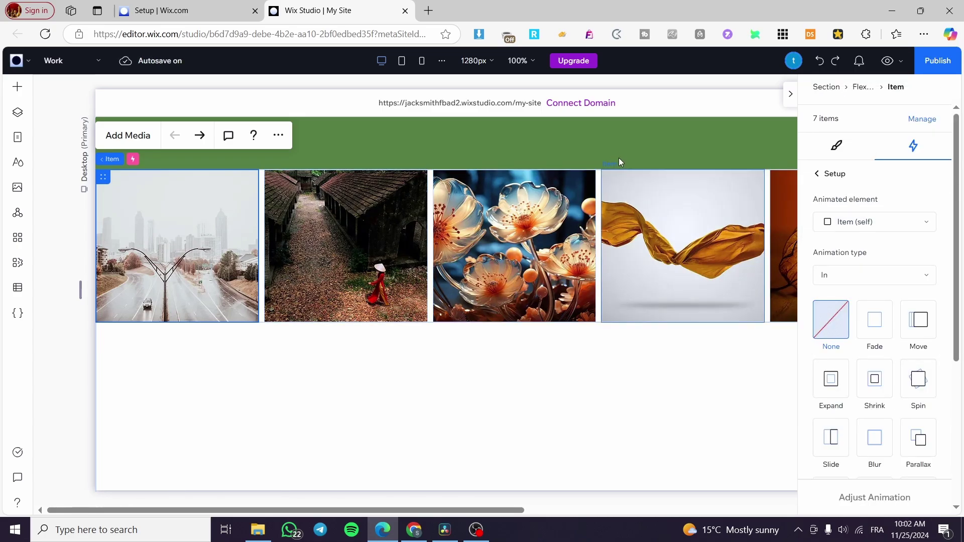
Step: Add a scroll-triggered animation to the 1x3 section with the Flexbox as its animated element
{"action": "left_click", "coordinate": [312, 360]}
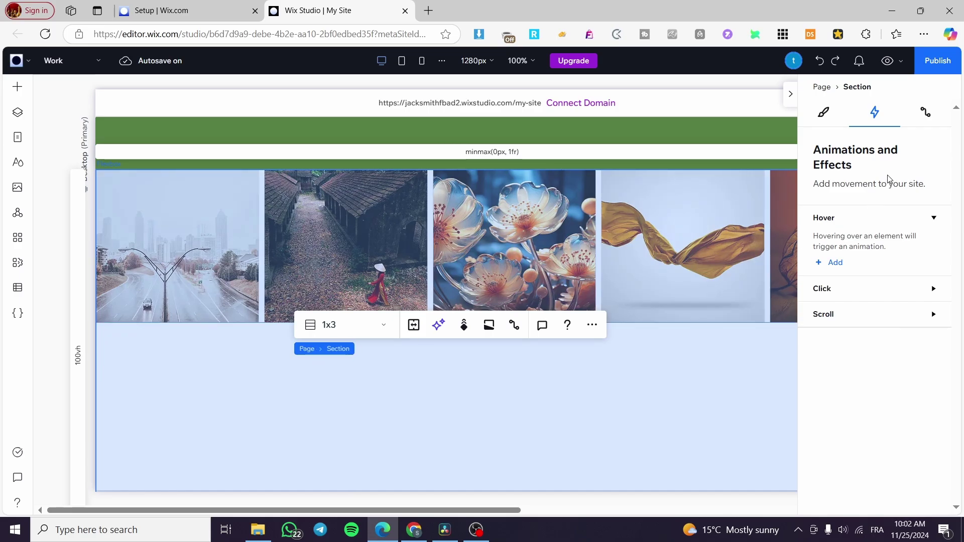
{"action": "left_click", "coordinate": [706, 394]}
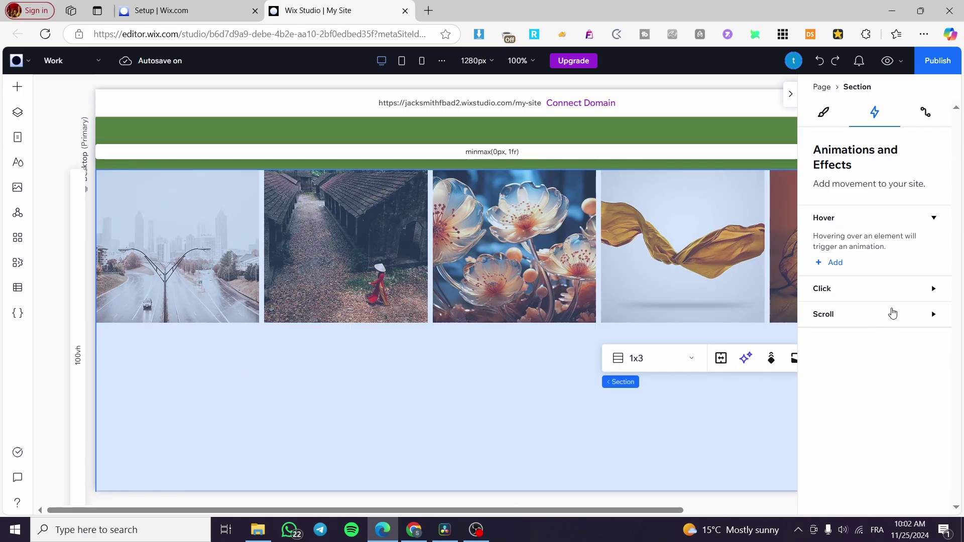
{"action": "left_click", "coordinate": [894, 314]}
{"action": "left_click", "coordinate": [831, 350]}
{"action": "left_click", "coordinate": [874, 188]}
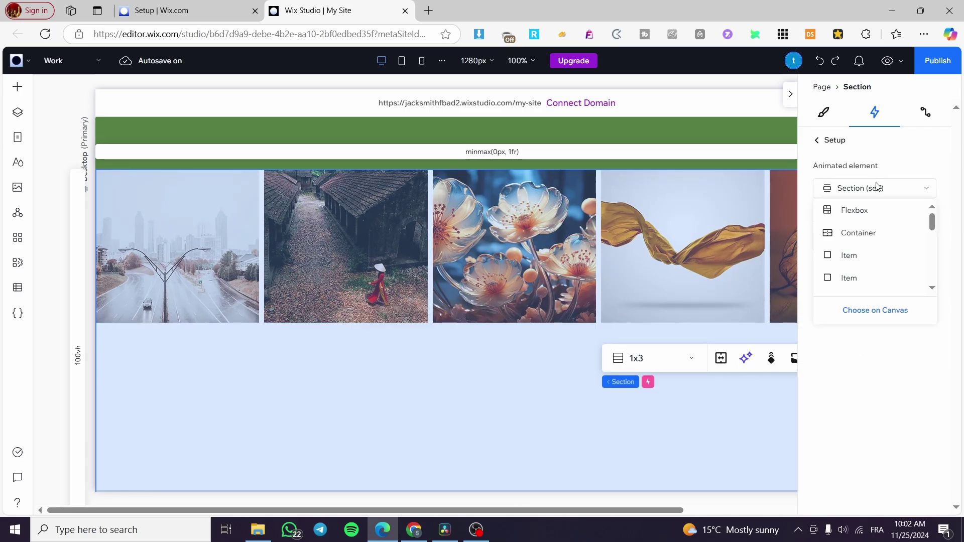
{"action": "left_click", "coordinate": [883, 222]}
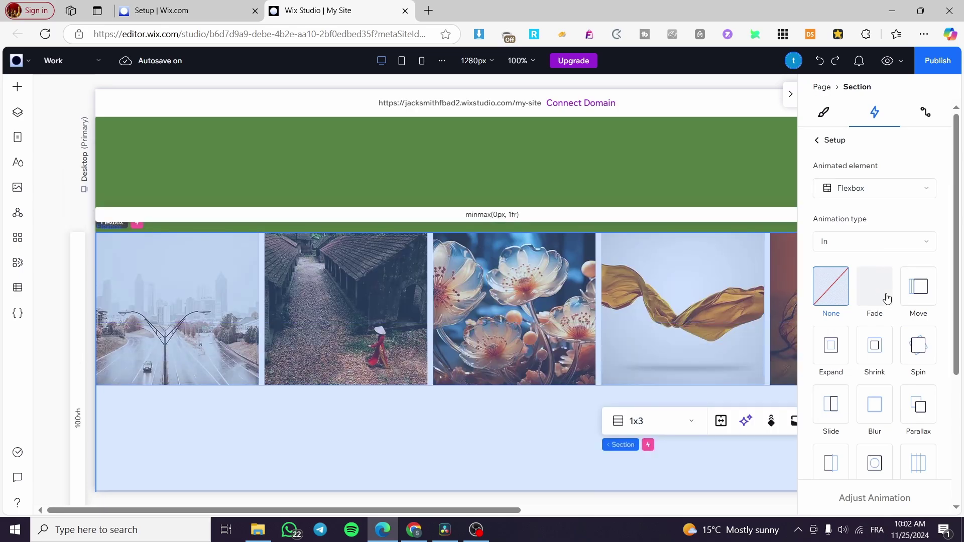
Step: Apply the Move effect to the flexbox and extend its animation area to the full 0% to 100%
{"action": "scroll", "coordinate": [913, 338], "scroll_direction": "down", "scroll_amount": 3}
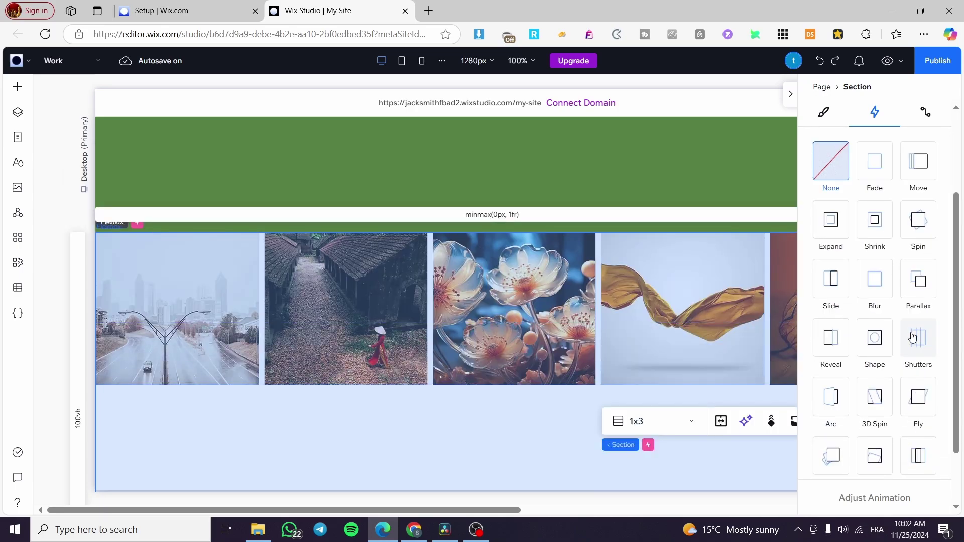
{"action": "left_click", "coordinate": [919, 173]}
{"action": "left_click", "coordinate": [876, 499]}
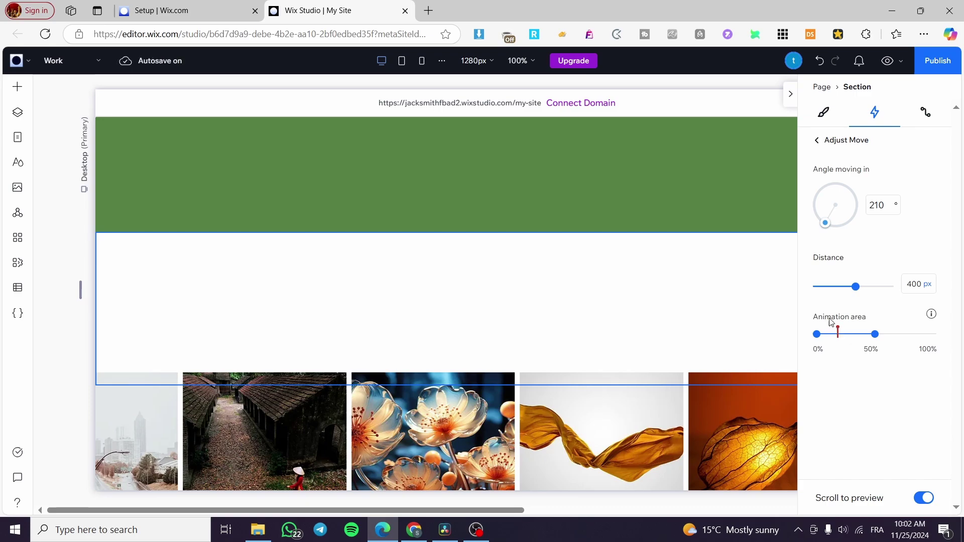
{"action": "left_click_drag", "start_coordinate": [877, 337], "coordinate": [949, 337]}
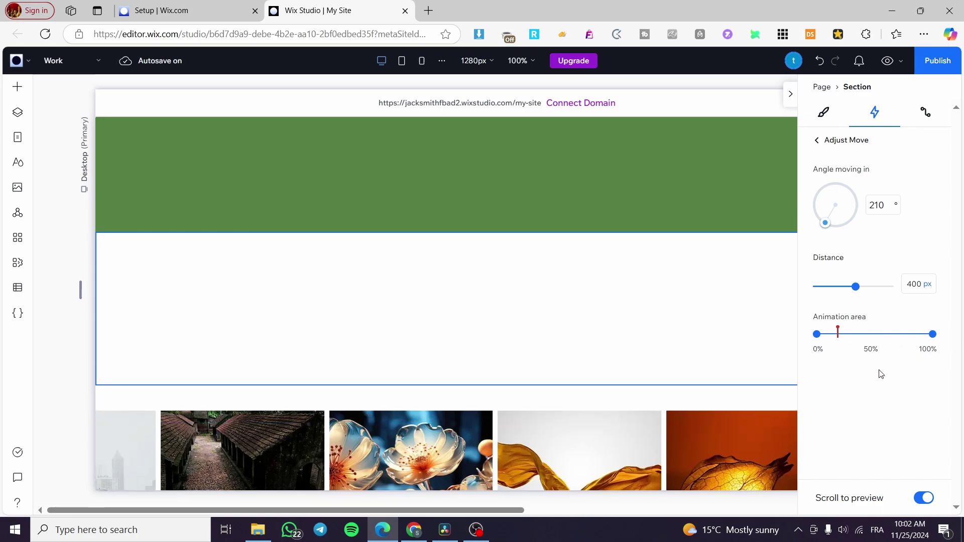
Step: Set the Move effect's distance to 100 vw and its moving-in angle to 270°
{"action": "left_click", "coordinate": [916, 285]}
{"action": "type", "text": "100"}
{"action": "left_click", "coordinate": [928, 285]}
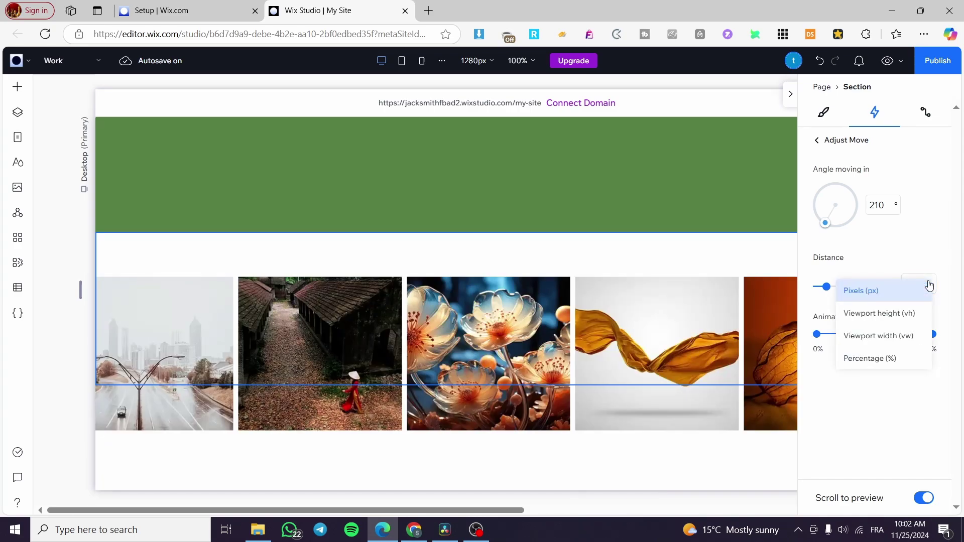
{"action": "left_click", "coordinate": [910, 335]}
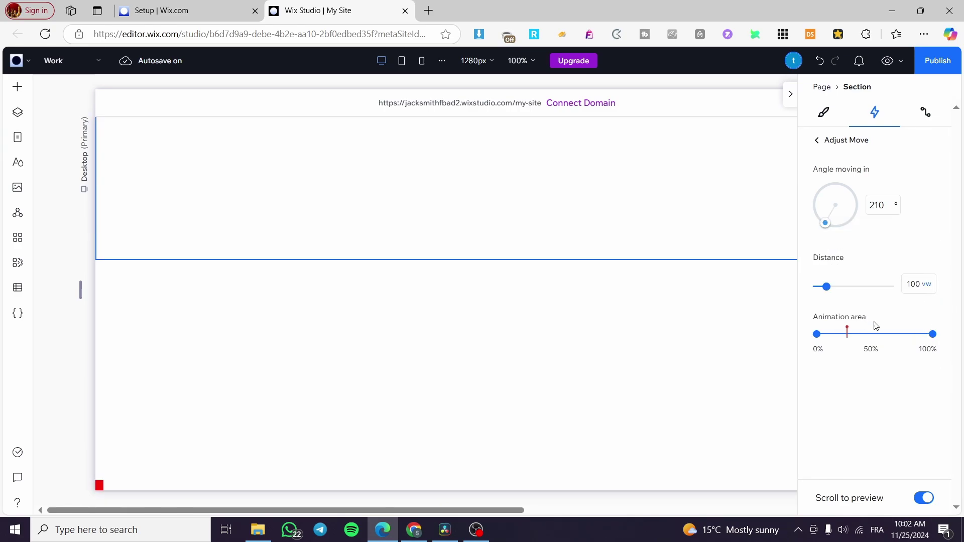
{"action": "left_click_drag", "start_coordinate": [826, 229], "coordinate": [812, 209]}
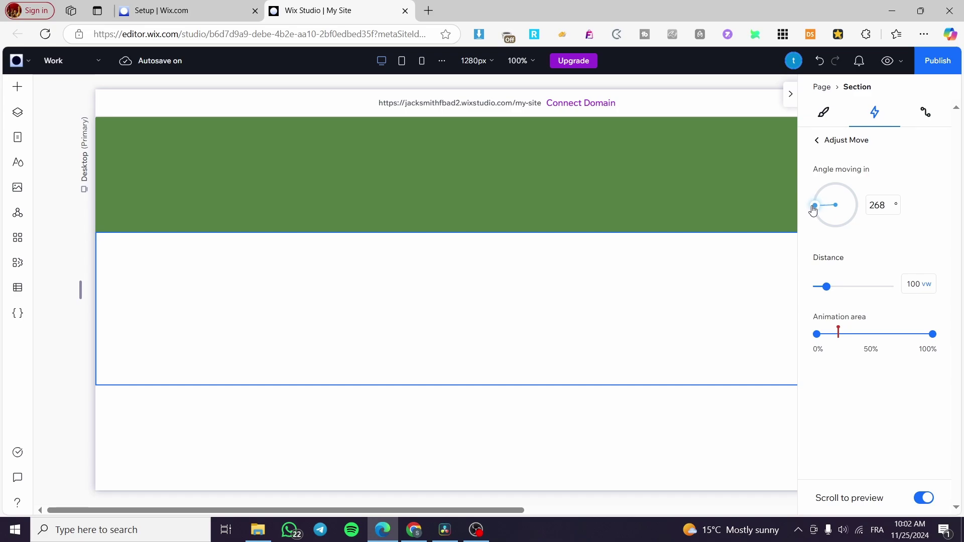
{"action": "left_click", "coordinate": [882, 206]}
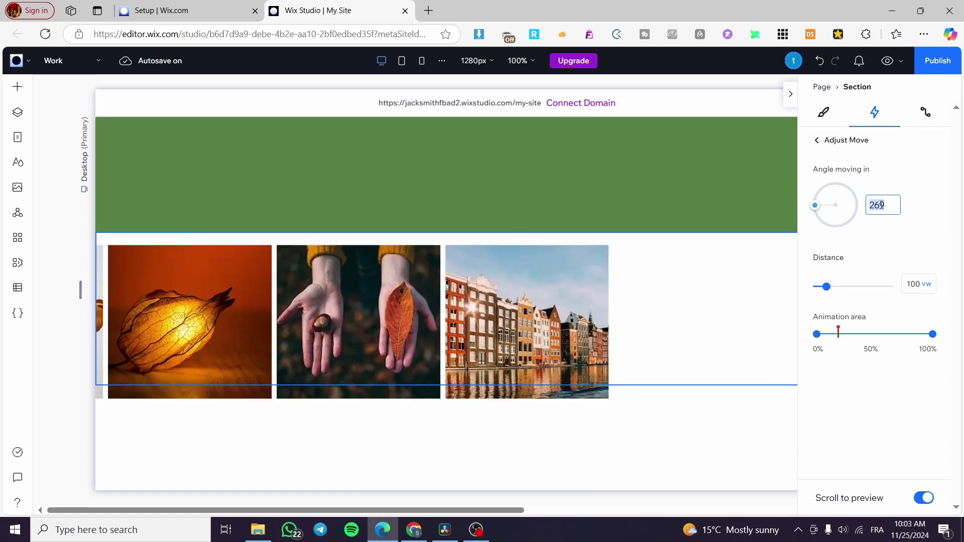
{"action": "type", "text": "270"}
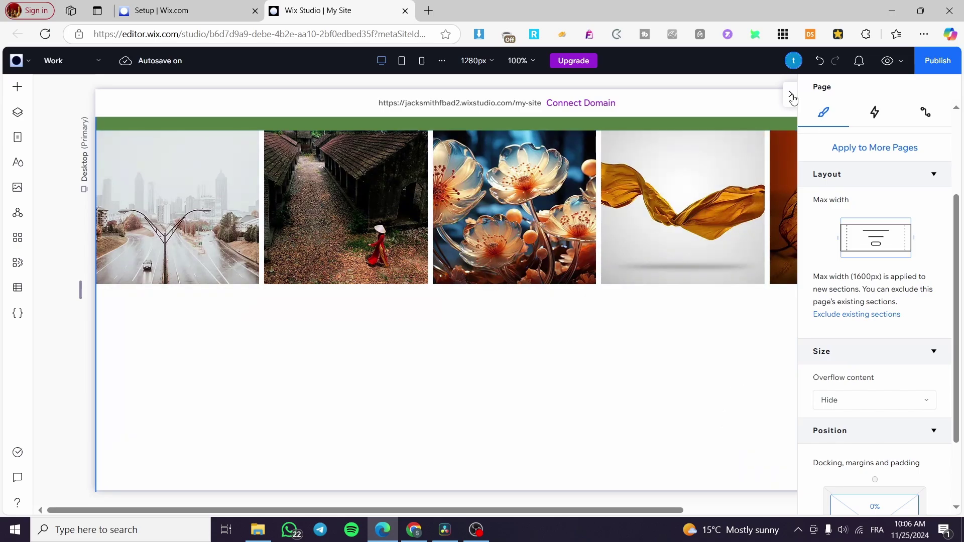
Step: Examine the image flexbox within the section and the fourth image item's layout and overflow settings
{"action": "left_click", "coordinate": [790, 94]}
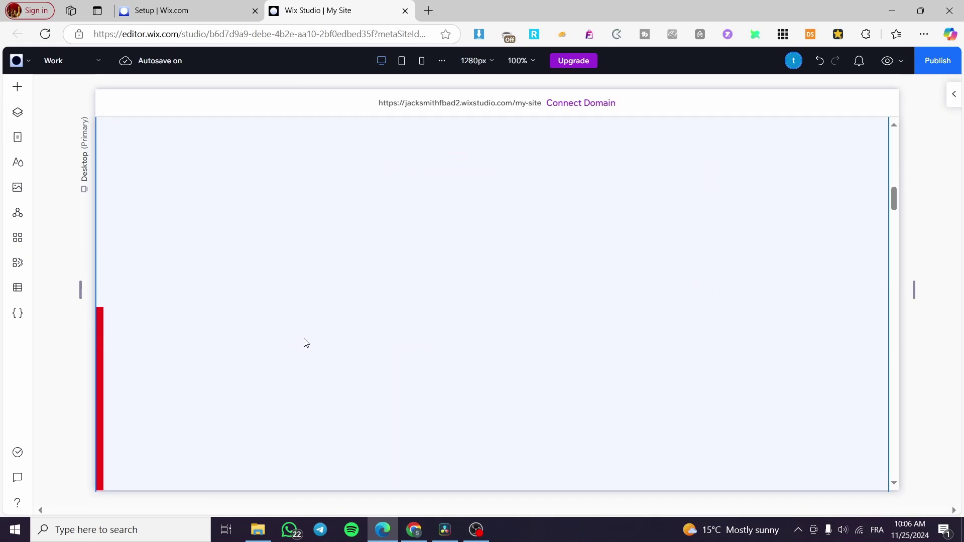
{"action": "left_click", "coordinate": [282, 266]}
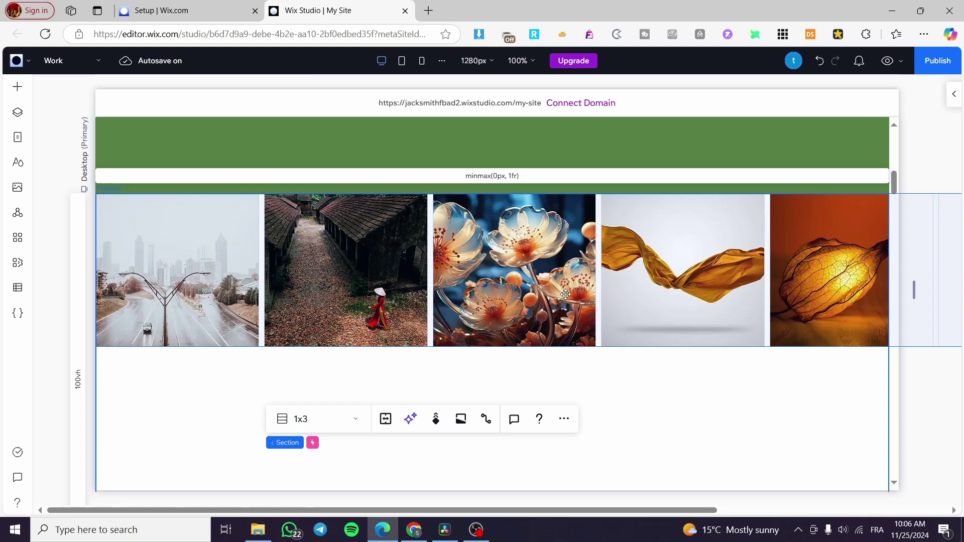
{"action": "left_click", "coordinate": [866, 367]}
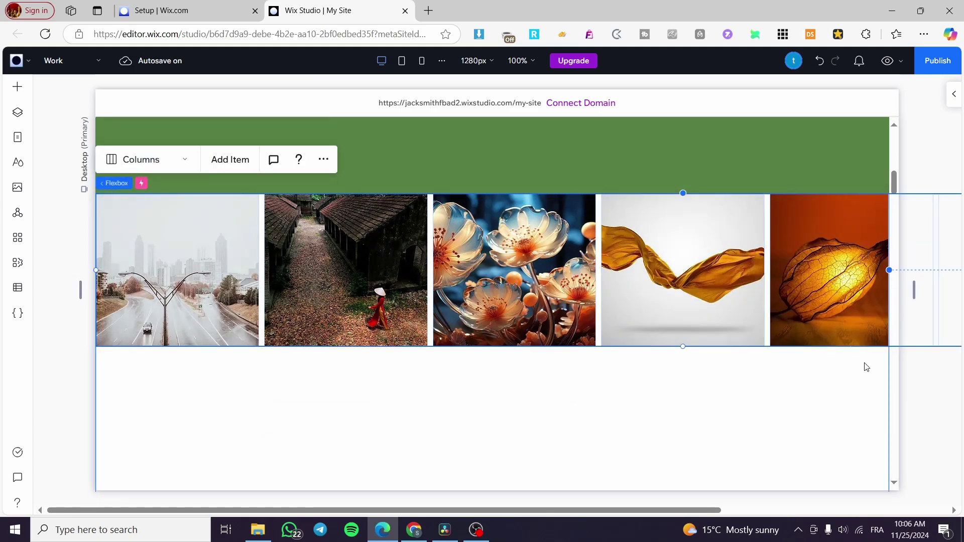
{"action": "mouse_move", "coordinate": [682, 346]}
{"action": "left_mouse_down"}
{"action": "mouse_move", "coordinate": [686, 482]}
{"action": "mouse_move", "coordinate": [682, 345]}
{"action": "left_mouse_up"}
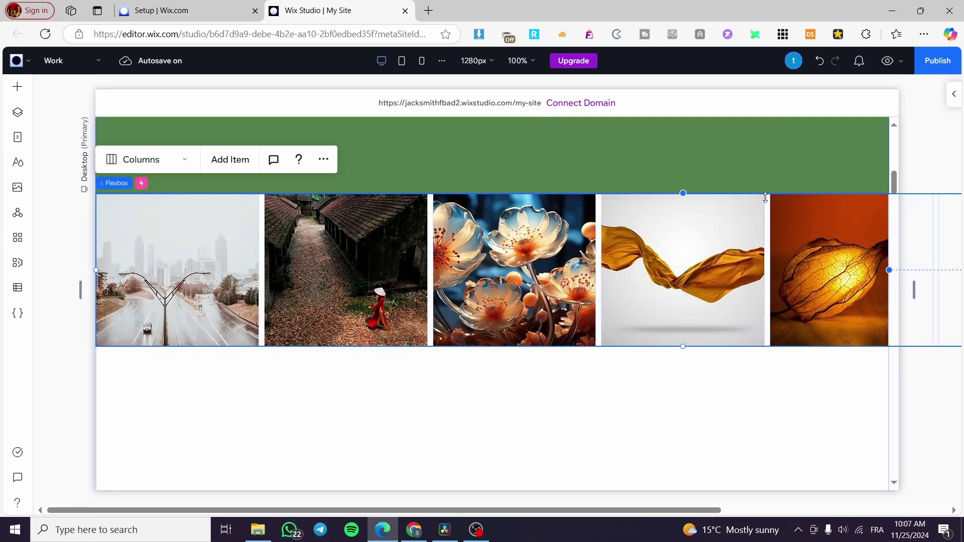
{"action": "left_click", "coordinate": [687, 274]}
{"action": "left_click", "coordinate": [952, 96]}
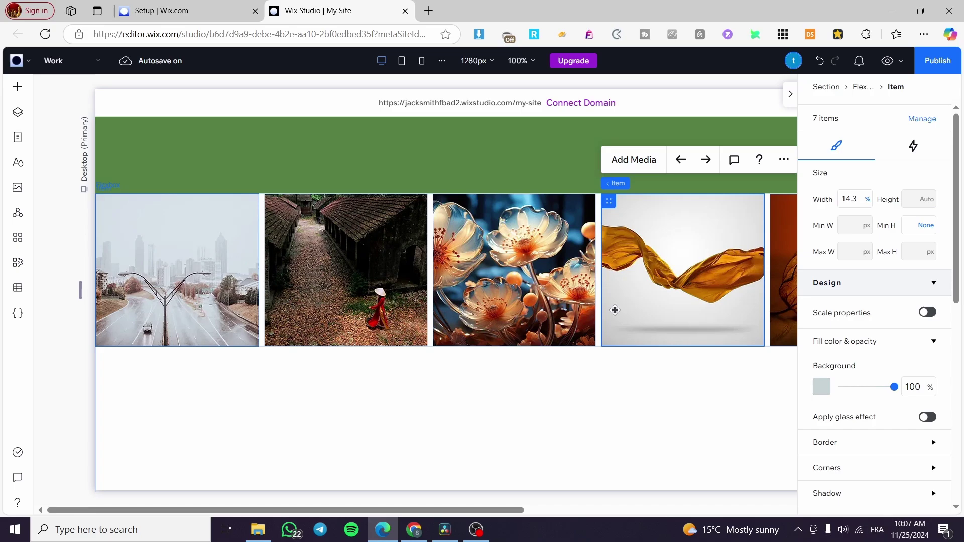
{"action": "scroll", "coordinate": [856, 301], "scroll_direction": "down", "scroll_amount": 5}
{"action": "scroll", "coordinate": [855, 309], "scroll_direction": "down", "scroll_amount": 3}
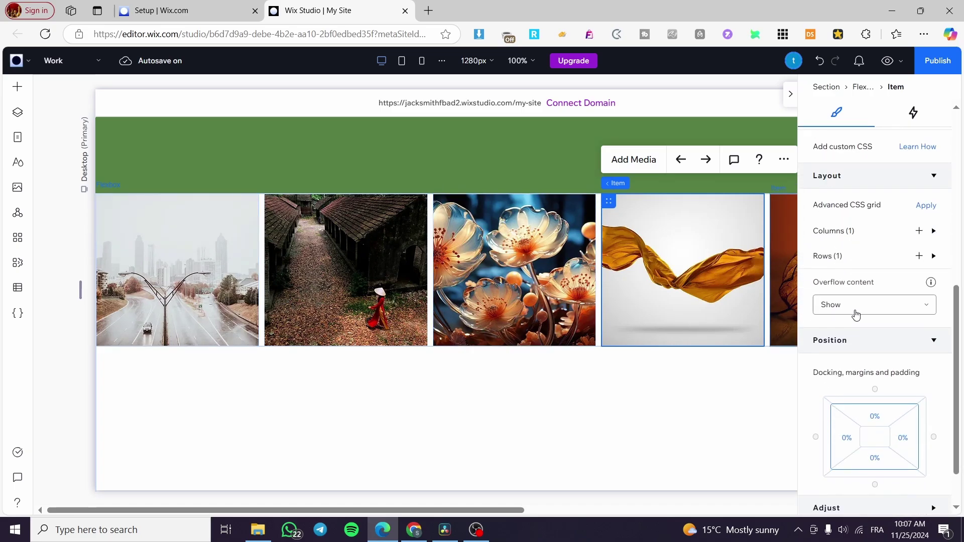
{"action": "left_click", "coordinate": [909, 307]}
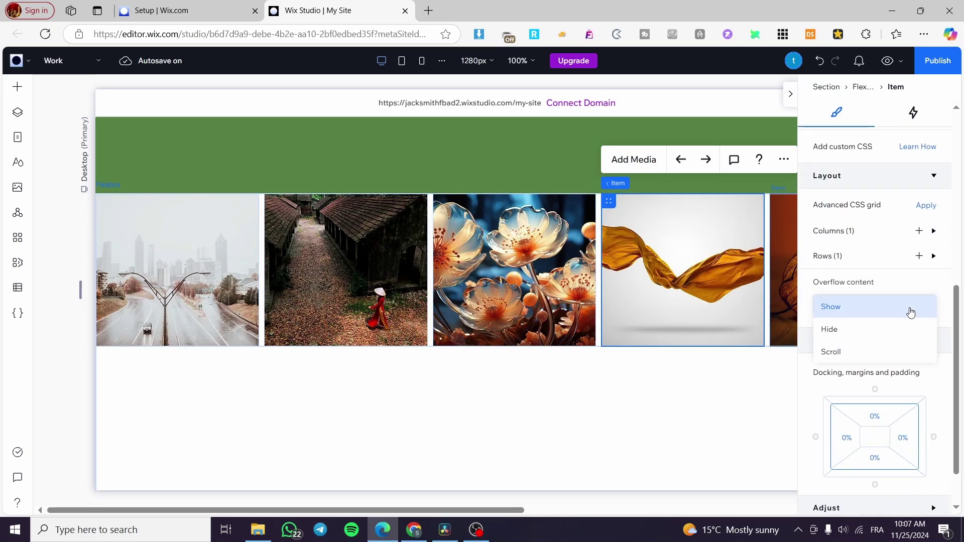
{"action": "left_click", "coordinate": [886, 297]}
{"action": "scroll", "coordinate": [857, 270], "scroll_direction": "down", "scroll_amount": 1}
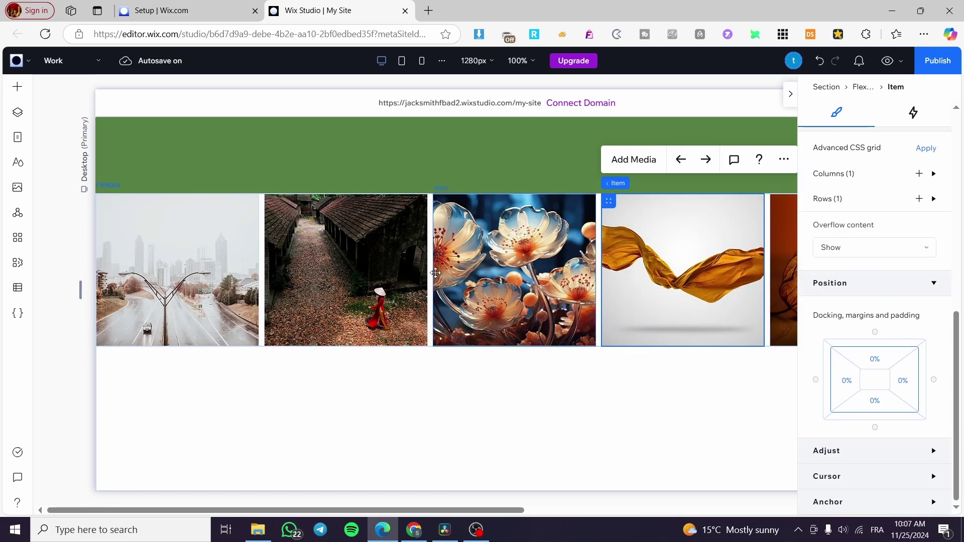
{"action": "left_click", "coordinate": [512, 281]}
{"action": "left_click", "coordinate": [189, 389]}
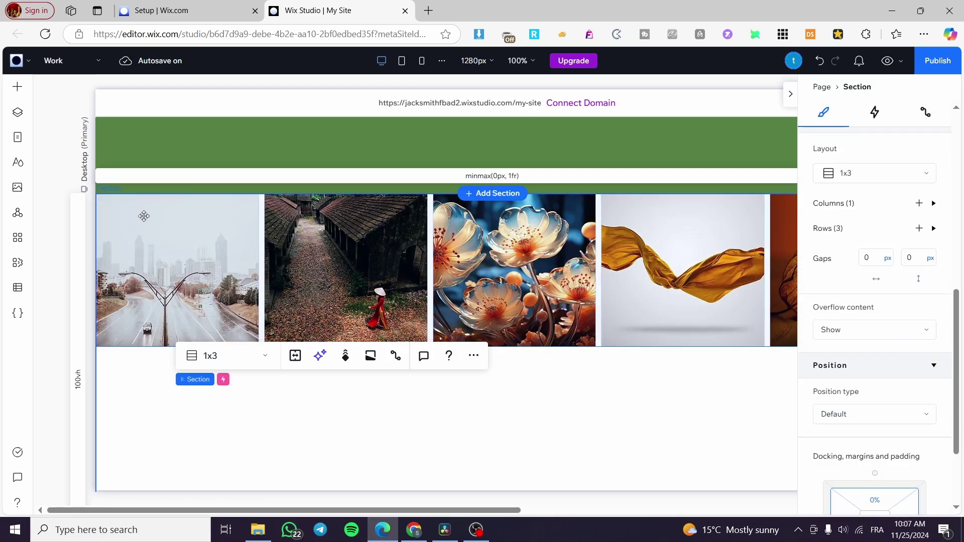
Step: Set the image flexbox's position type to Sticky and preview the site
{"action": "left_click", "coordinate": [150, 214]}
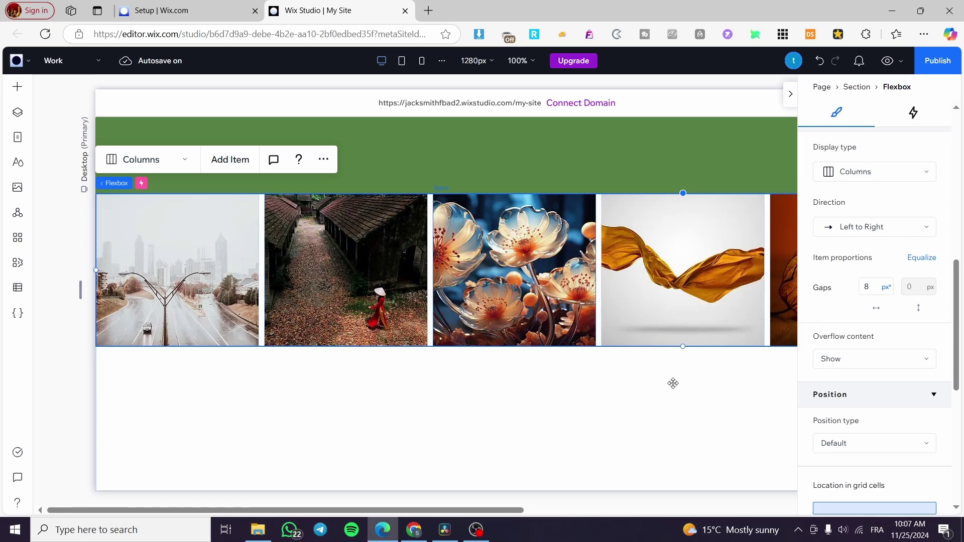
{"action": "left_click", "coordinate": [886, 443]}
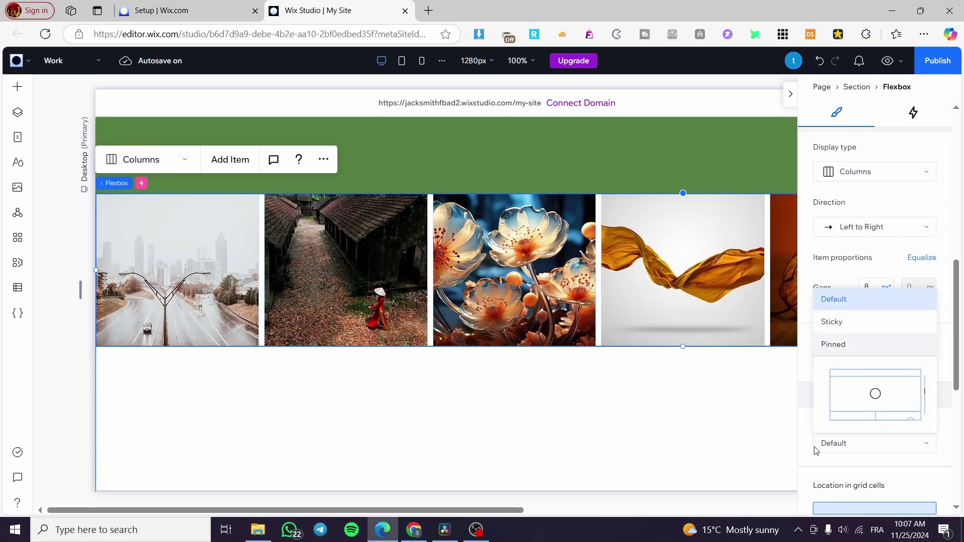
{"action": "left_click", "coordinate": [823, 412]}
{"action": "left_click", "coordinate": [873, 447]}
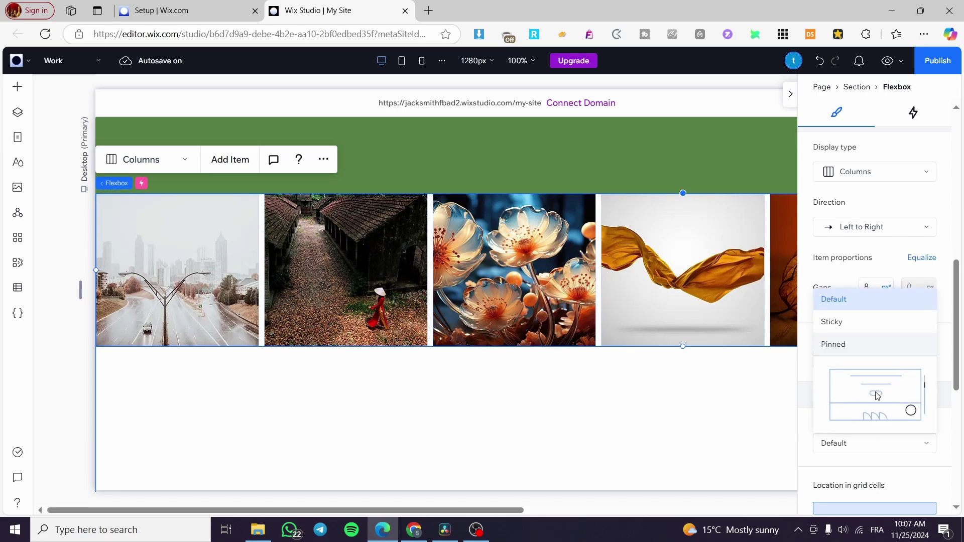
{"action": "left_click", "coordinate": [873, 324]}
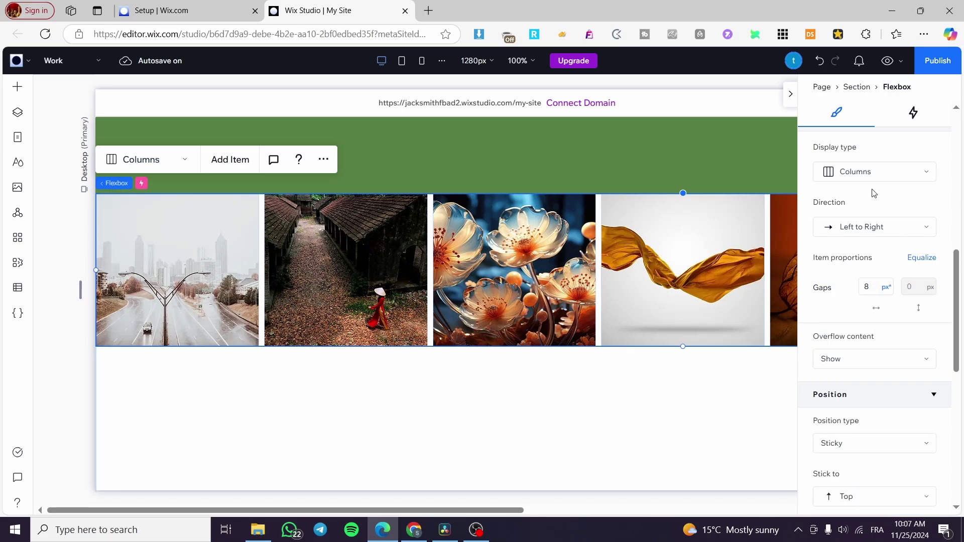
{"action": "left_click", "coordinate": [887, 60]}
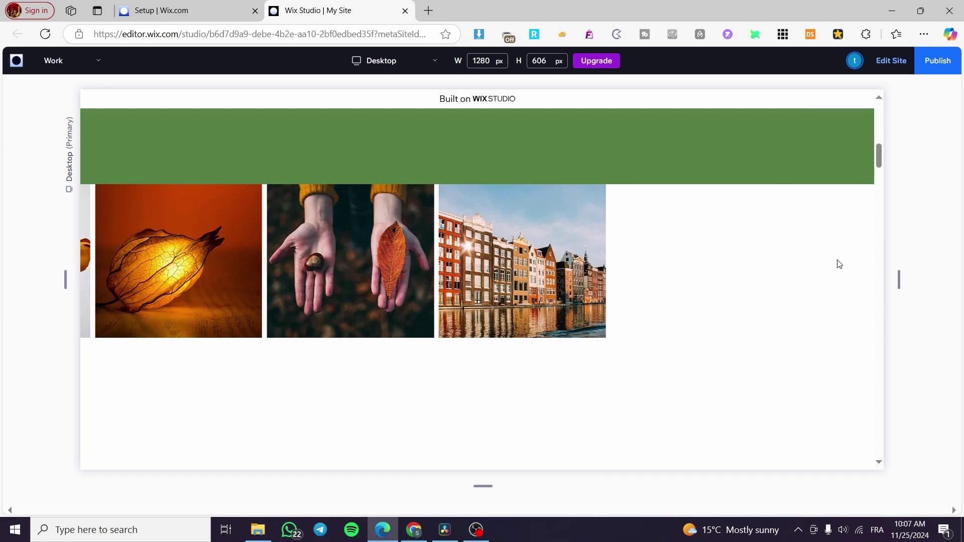
Step: Dismiss the sale promo popup in the preview and examine how the sticky image row moves sideways while the page scrolls
{"action": "scroll", "coordinate": [839, 264], "scroll_direction": "down", "scroll_amount": 3}
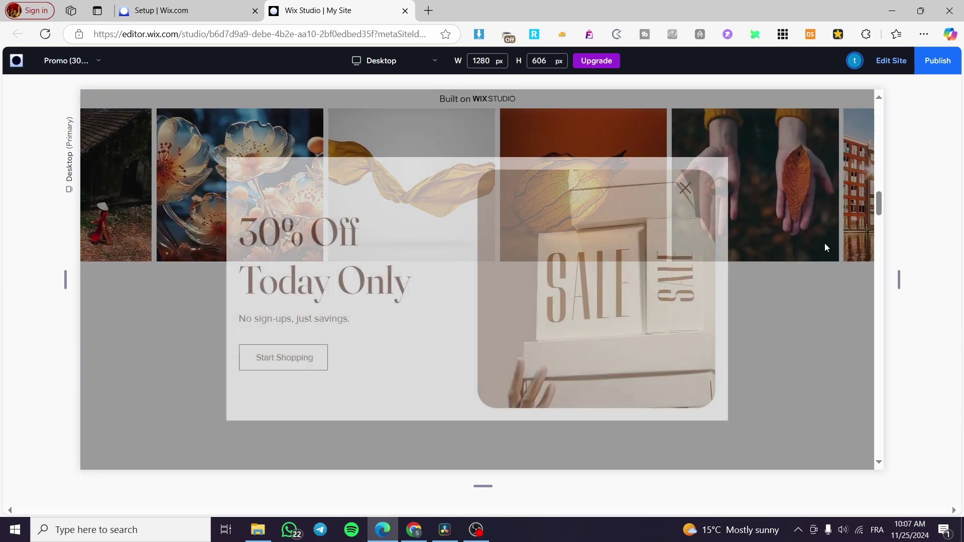
{"action": "left_click", "coordinate": [824, 243]}
{"action": "scroll", "coordinate": [673, 243], "scroll_direction": "down", "scroll_amount": 3}
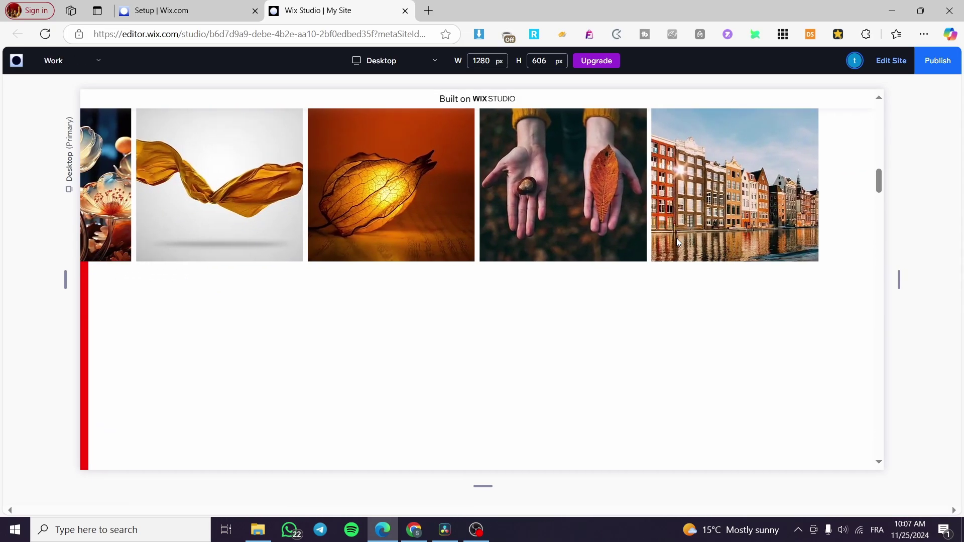
{"action": "scroll", "coordinate": [676, 238], "scroll_direction": "down", "scroll_amount": 5}
{"action": "scroll", "coordinate": [677, 236], "scroll_direction": "up", "scroll_amount": 3}
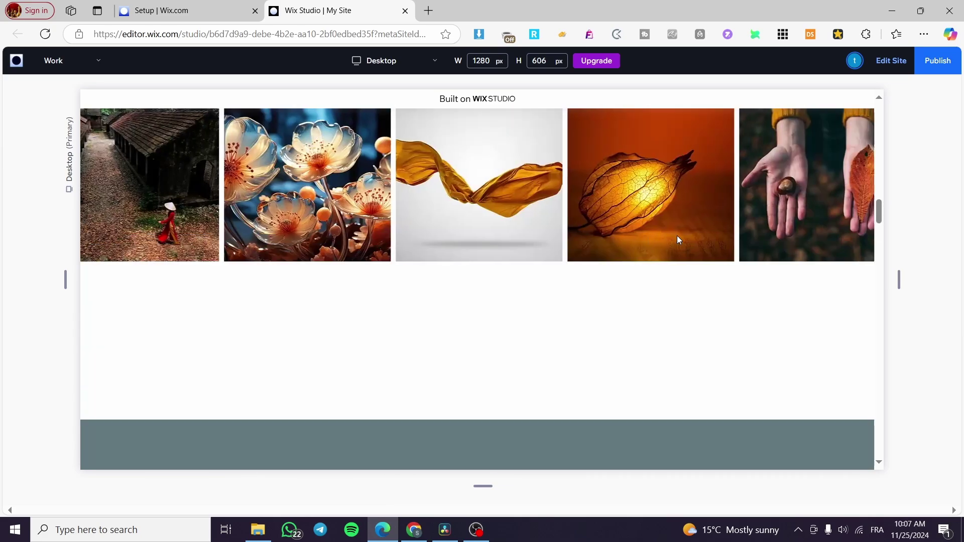
{"action": "scroll", "coordinate": [677, 236], "scroll_direction": "up", "scroll_amount": 3}
{"action": "scroll", "coordinate": [673, 230], "scroll_direction": "down", "scroll_amount": 2}
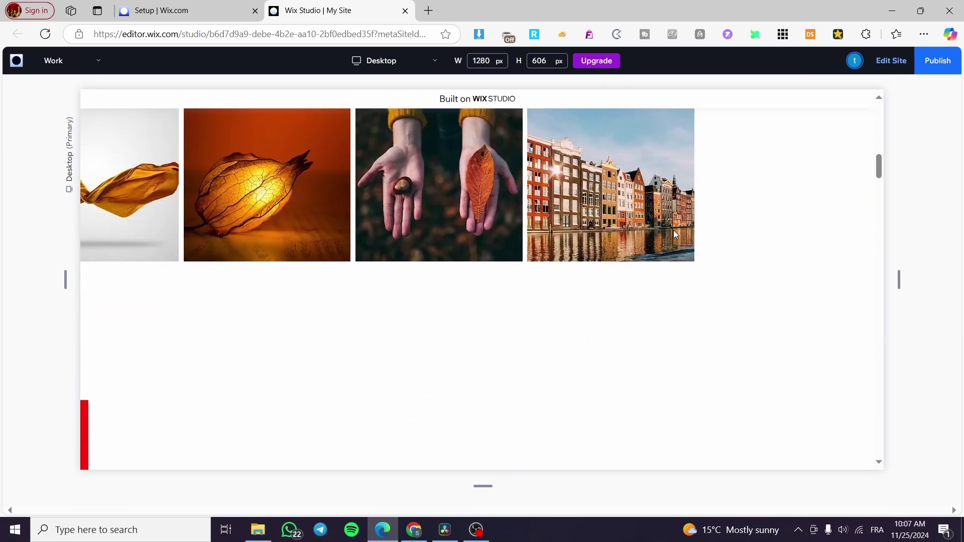
{"action": "scroll", "coordinate": [673, 229], "scroll_direction": "down", "scroll_amount": 3}
{"action": "scroll", "coordinate": [674, 228], "scroll_direction": "up", "scroll_amount": 3}
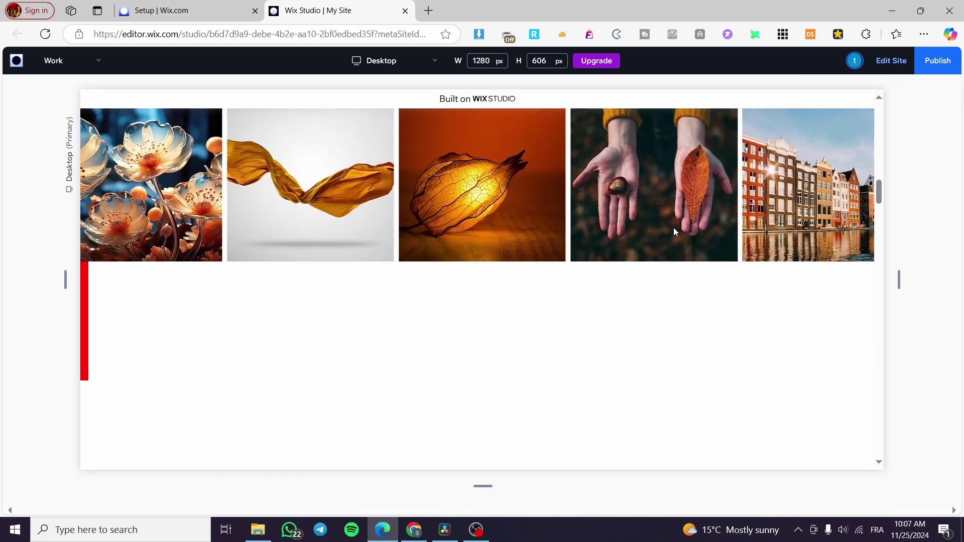
{"action": "scroll", "coordinate": [673, 227], "scroll_direction": "up", "scroll_amount": 2}
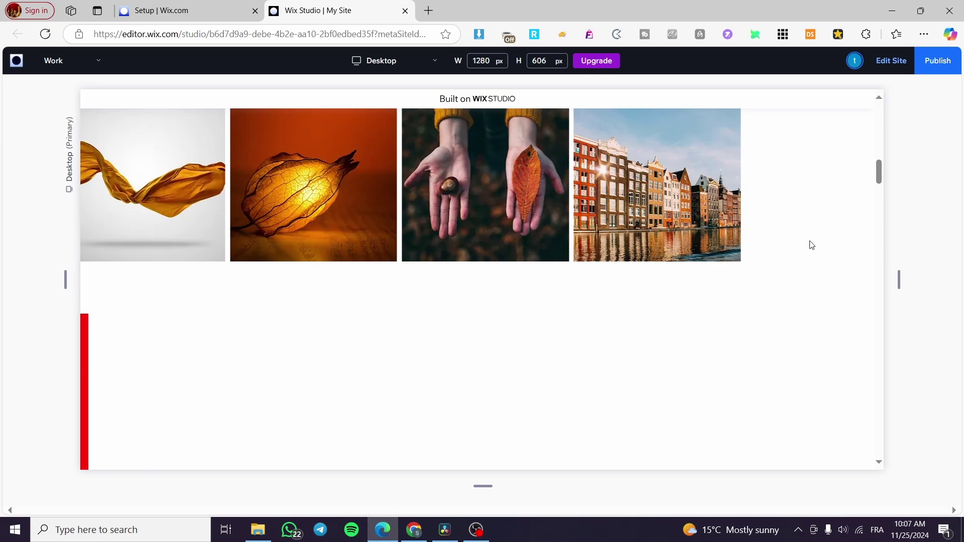
{"action": "scroll", "coordinate": [778, 226], "scroll_direction": "up", "scroll_amount": 3}
{"action": "scroll", "coordinate": [778, 226], "scroll_direction": "down", "scroll_amount": 4}
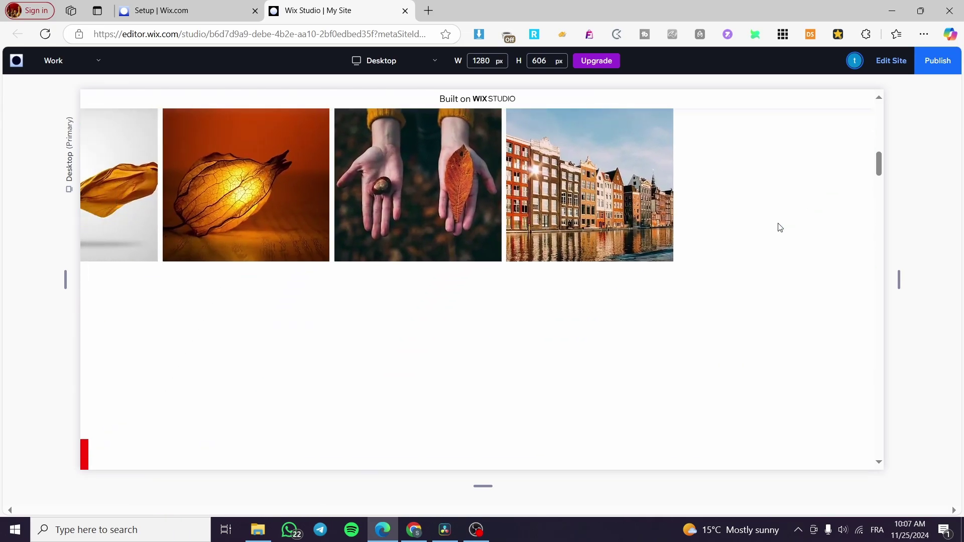
{"action": "scroll", "coordinate": [772, 228], "scroll_direction": "down", "scroll_amount": 3}
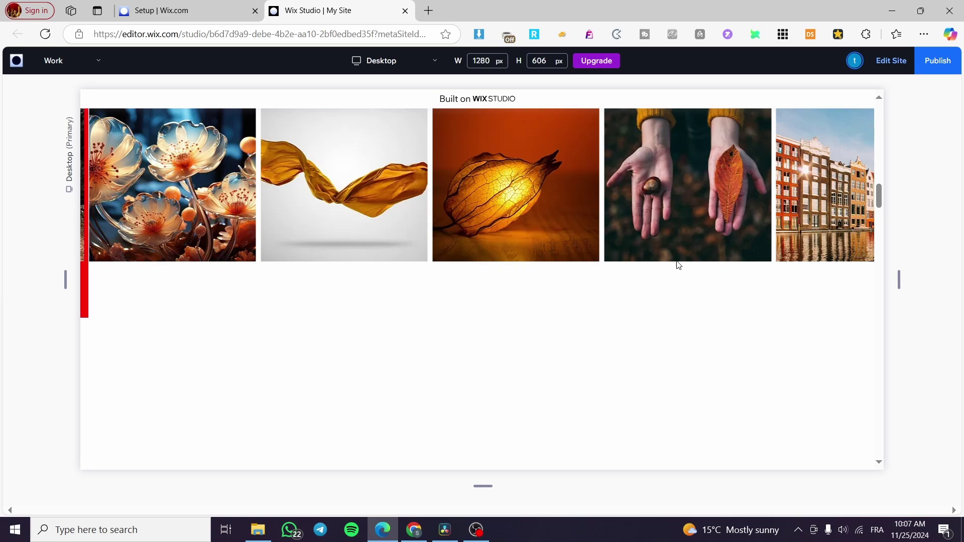
Step: Check the image row's position where its section meets the grey section below and the green section above
{"action": "scroll", "coordinate": [308, 351], "scroll_direction": "up", "scroll_amount": 2}
{"action": "scroll", "coordinate": [308, 341], "scroll_direction": "down", "scroll_amount": 4}
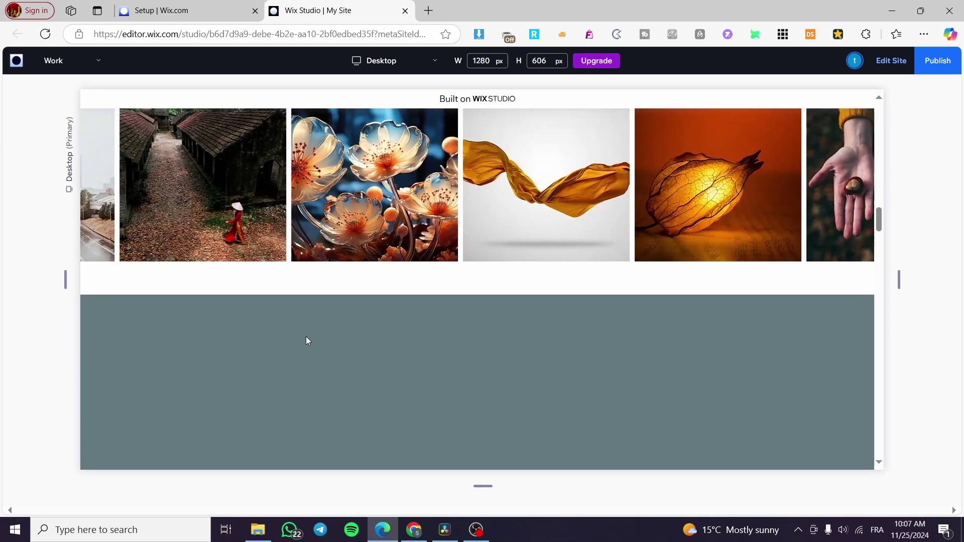
{"action": "scroll", "coordinate": [256, 316], "scroll_direction": "down", "scroll_amount": 3}
{"action": "scroll", "coordinate": [189, 273], "scroll_direction": "up", "scroll_amount": 4}
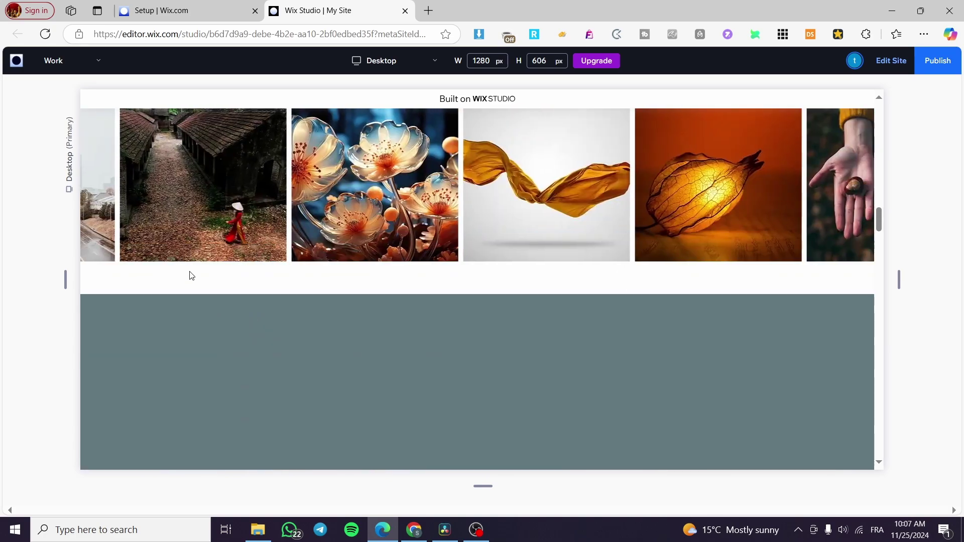
{"action": "scroll", "coordinate": [396, 302], "scroll_direction": "up", "scroll_amount": 4}
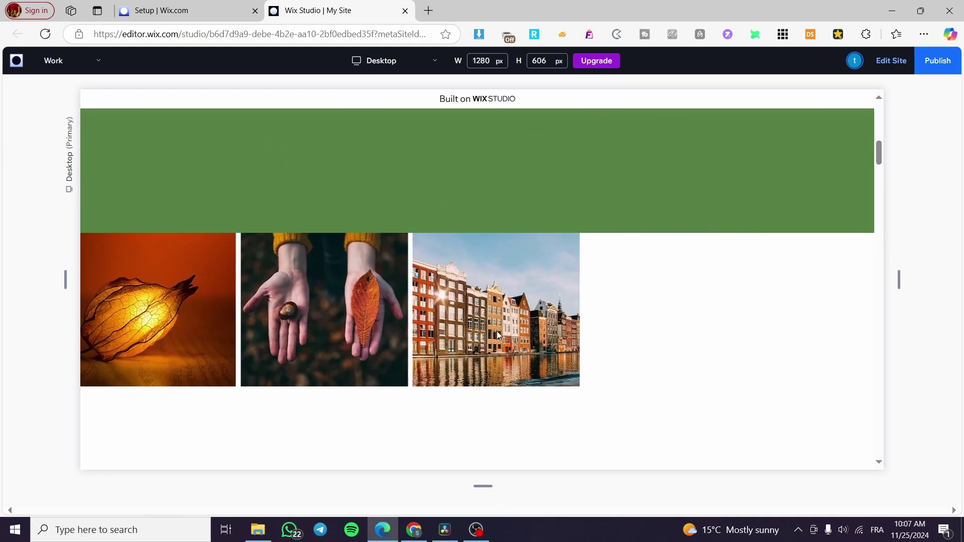
{"action": "scroll", "coordinate": [489, 326], "scroll_direction": "down", "scroll_amount": 1}
{"action": "scroll", "coordinate": [490, 325], "scroll_direction": "down", "scroll_amount": 2}
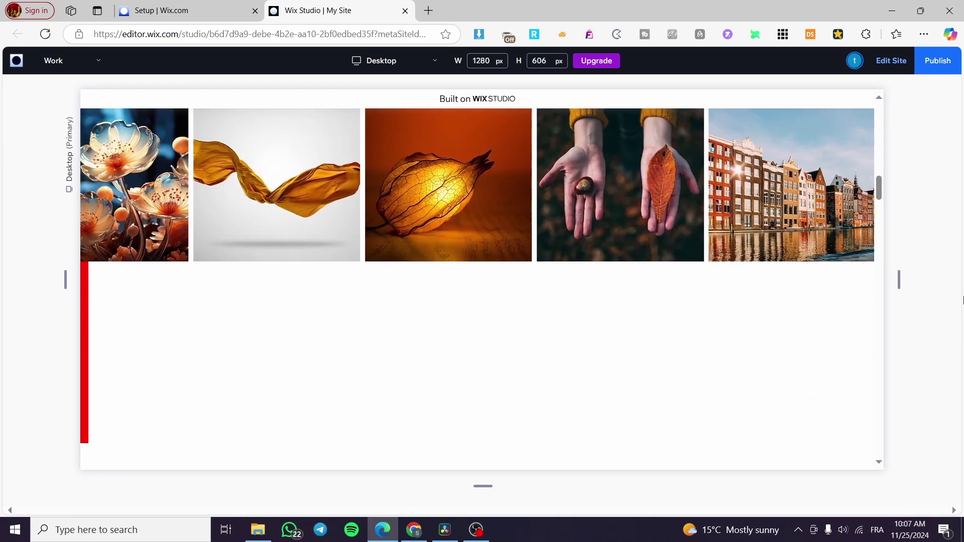